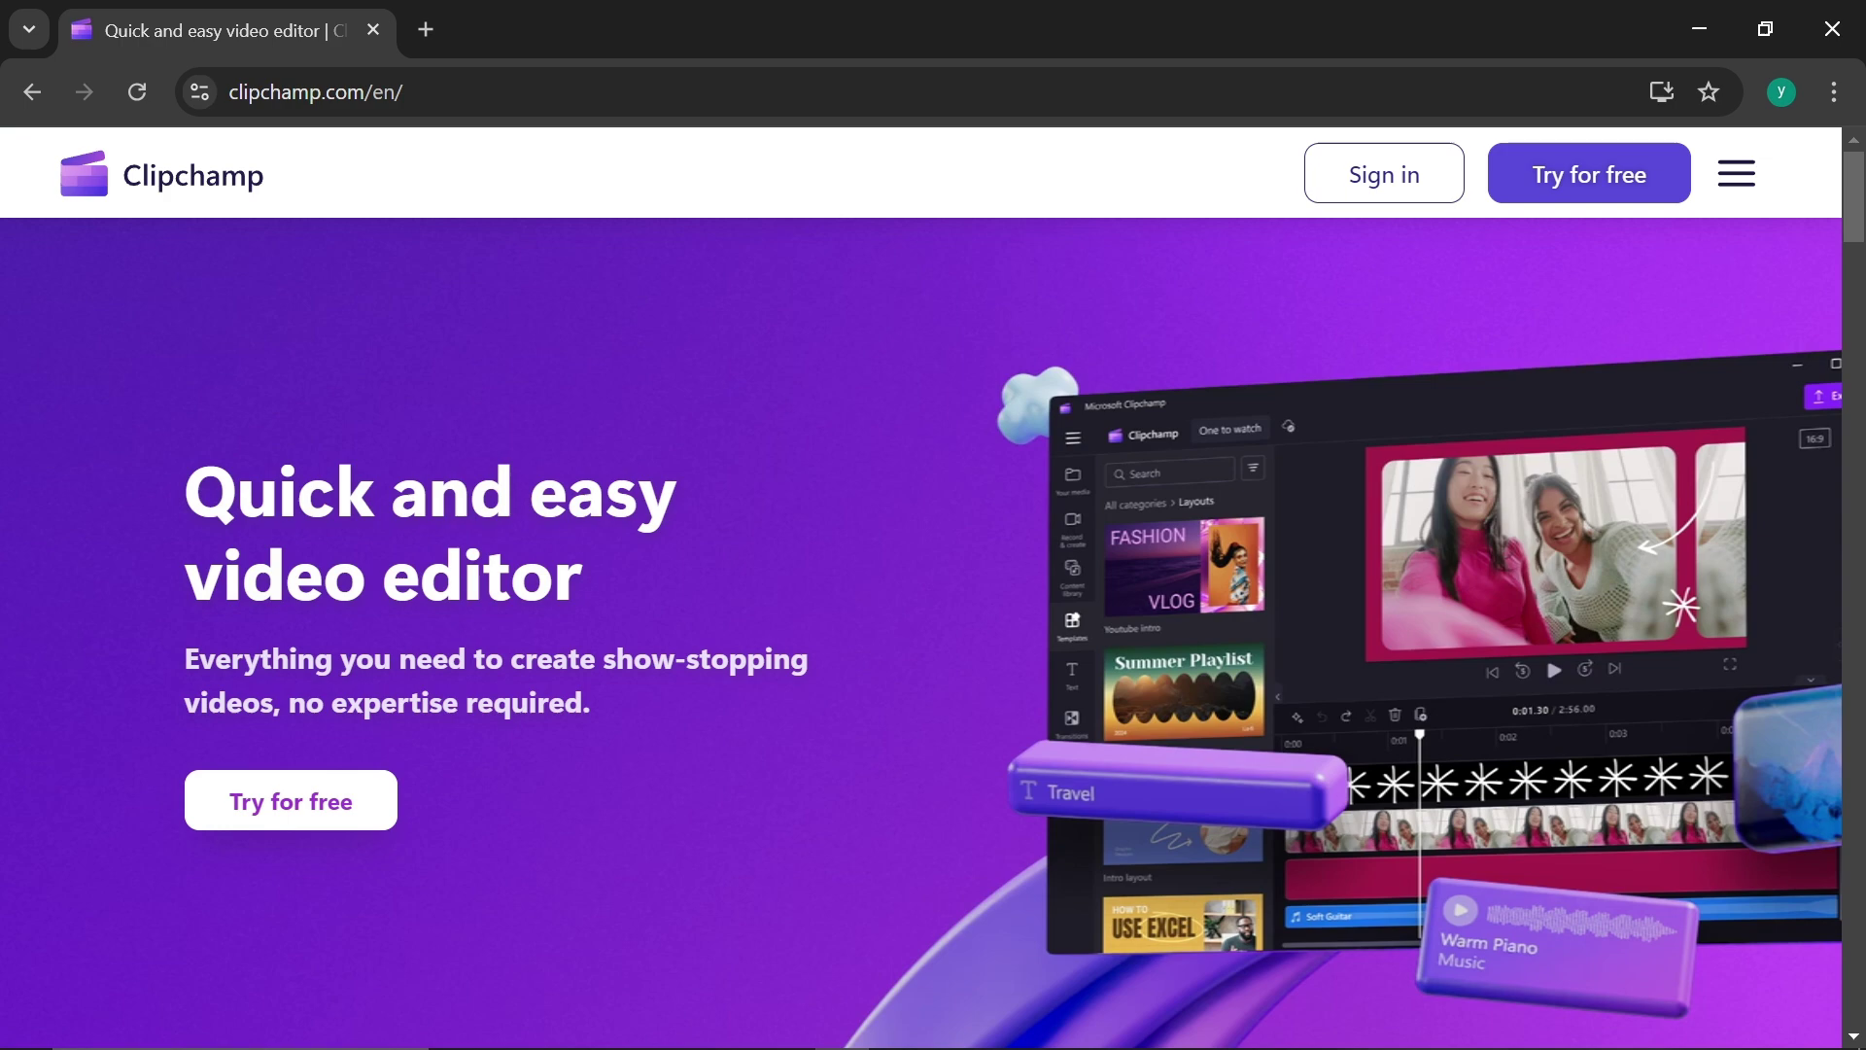
scroll(589, 354, down, 5)
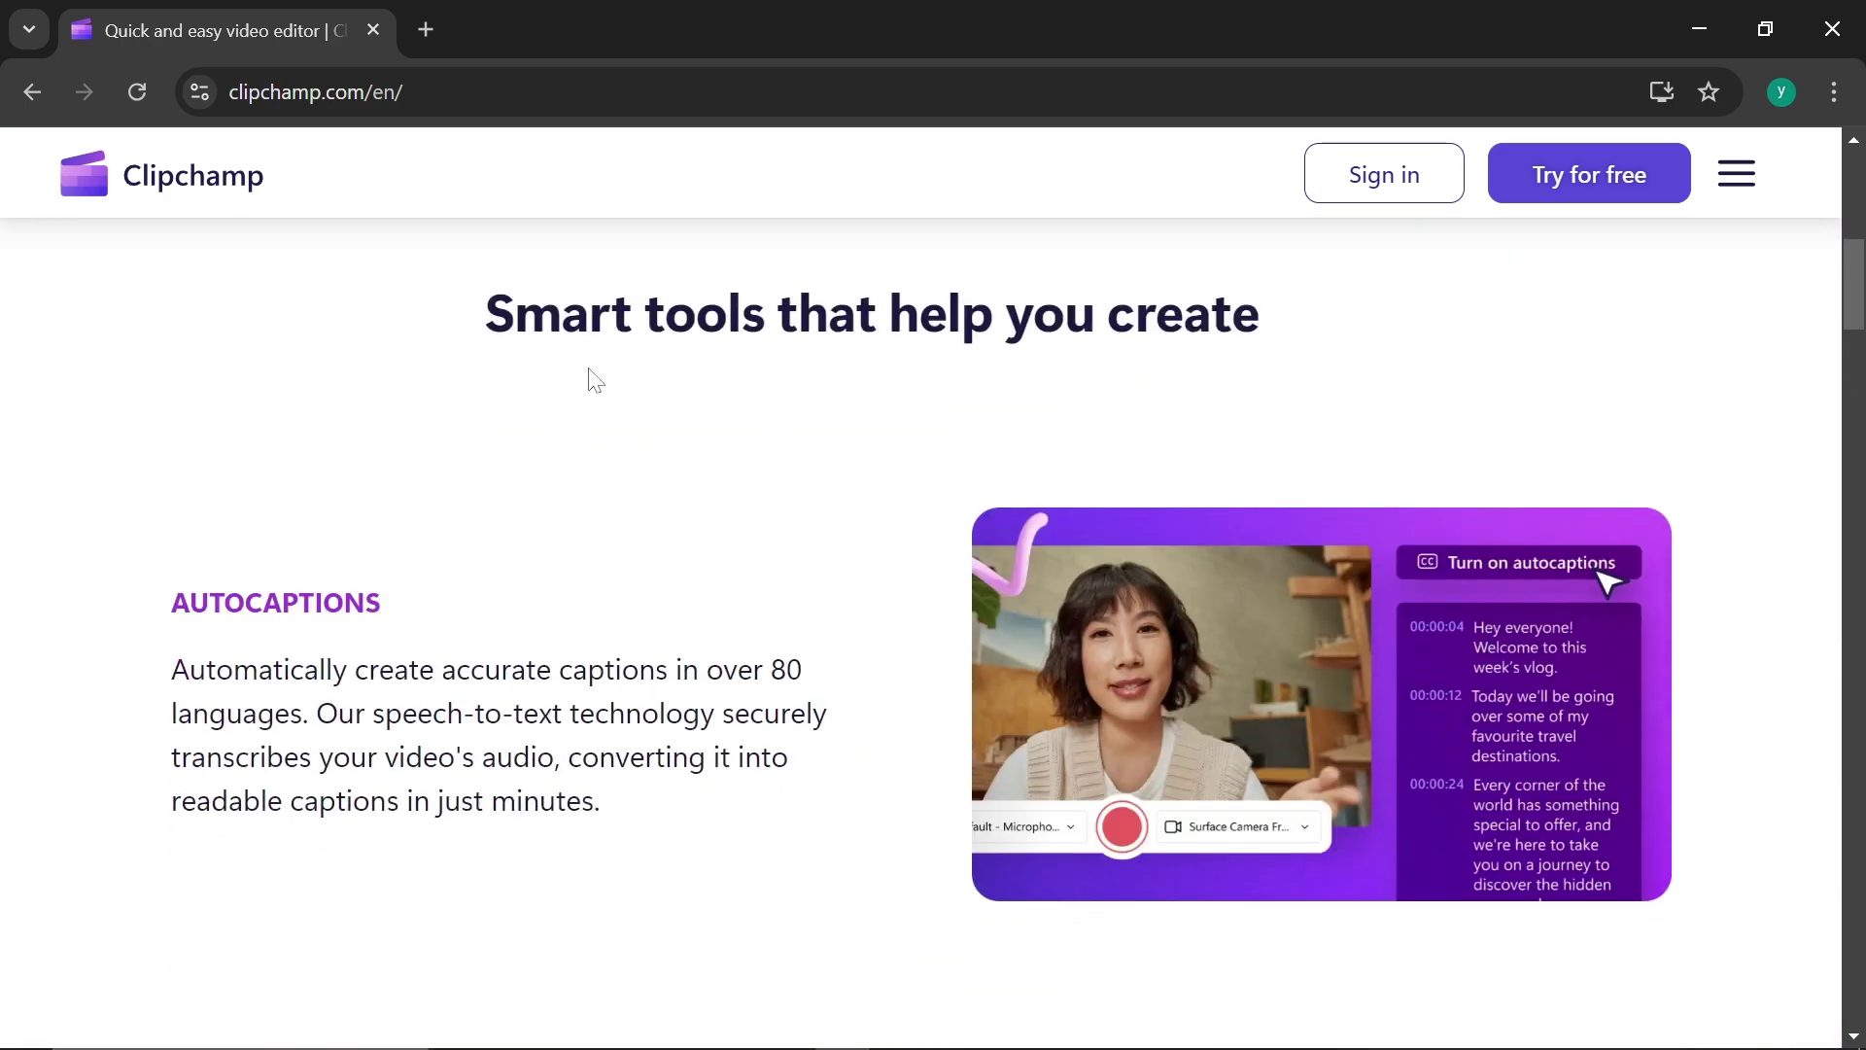
scroll(588, 369, down, 3)
scroll(589, 368, up, 3)
scroll(591, 379, up, 5)
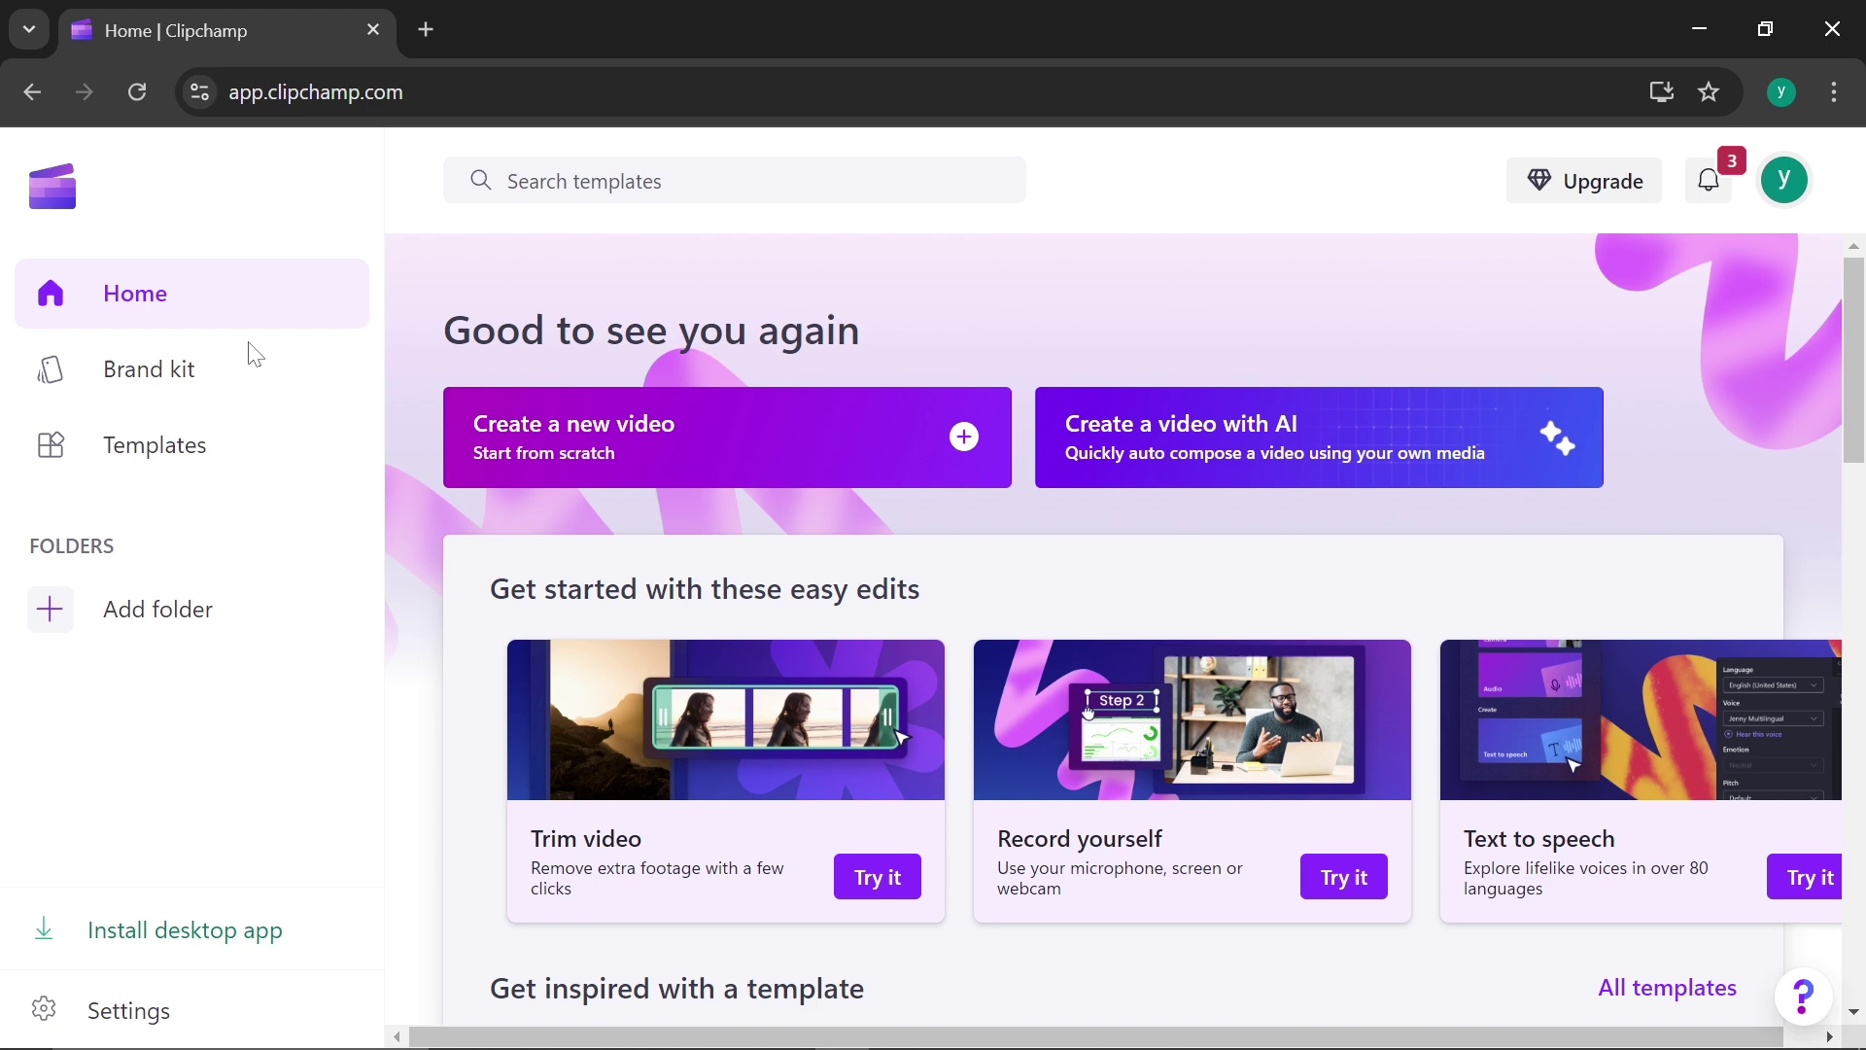
View the Clipchamp Premium upgrade offer, then dismiss it.
click(1552, 195)
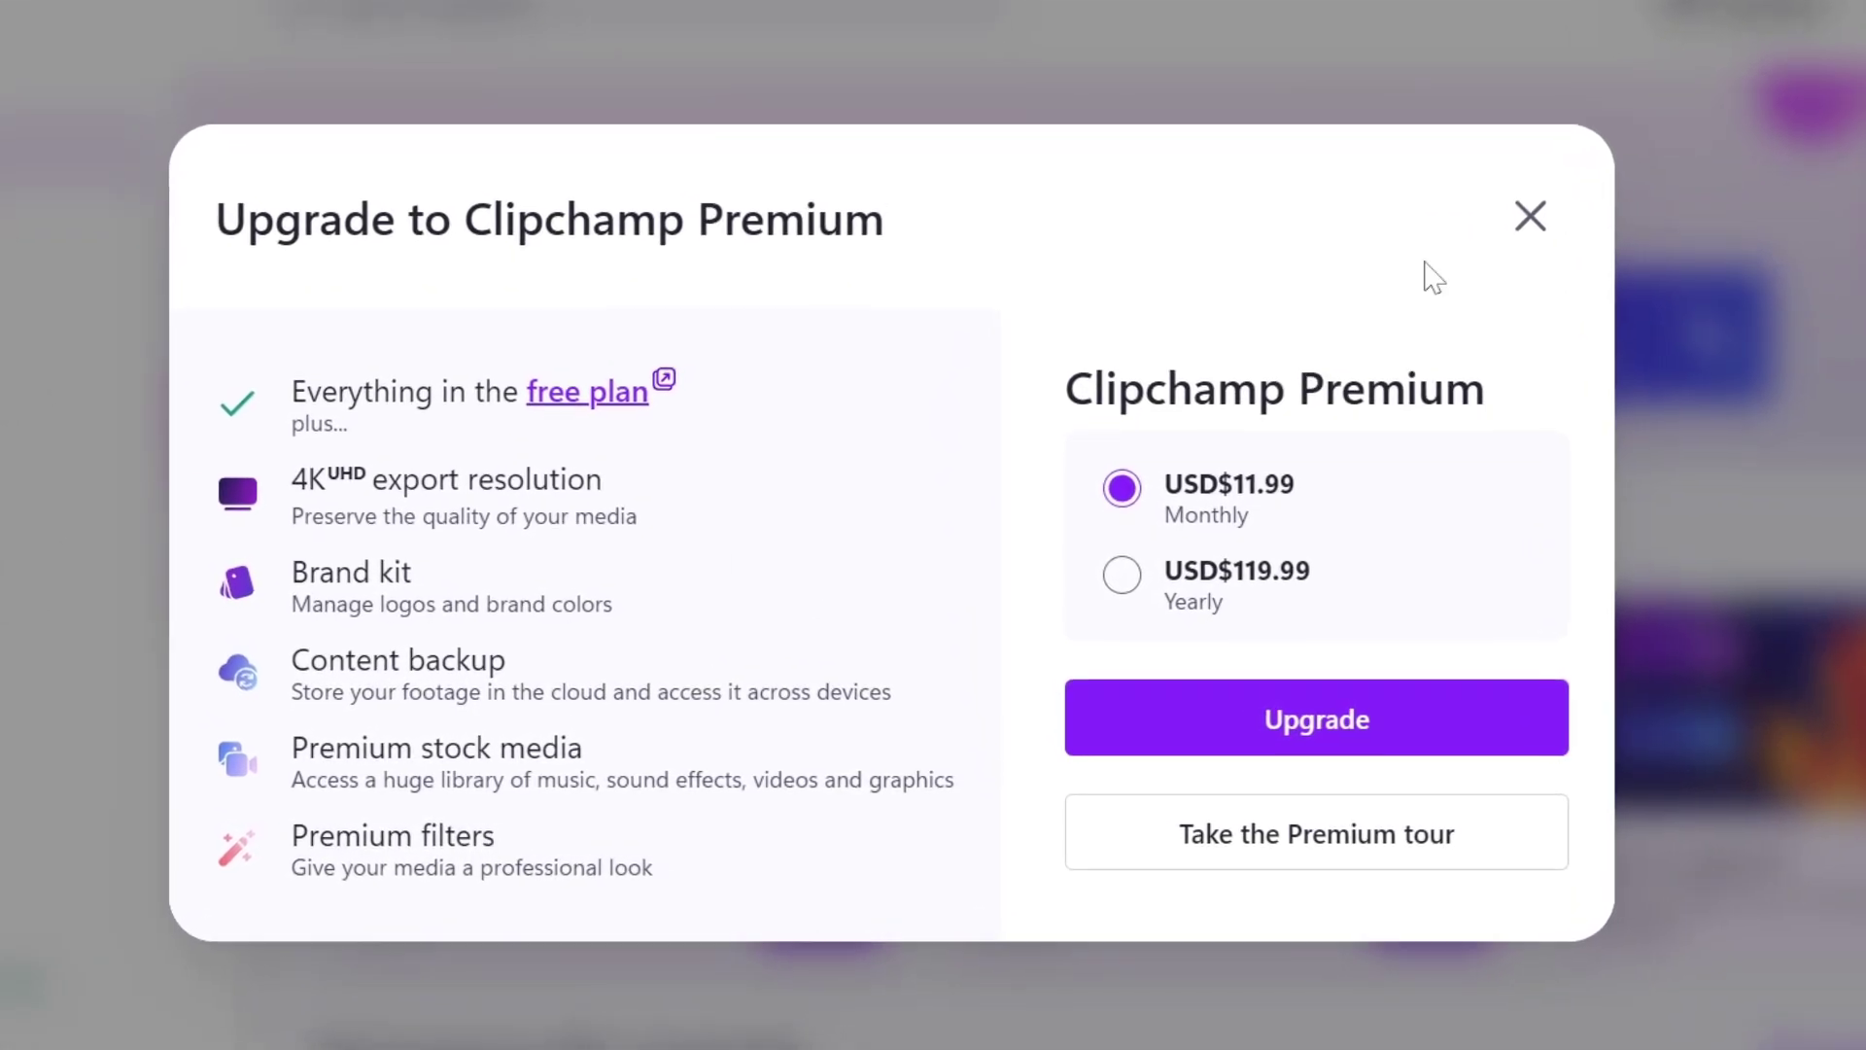
click(1529, 217)
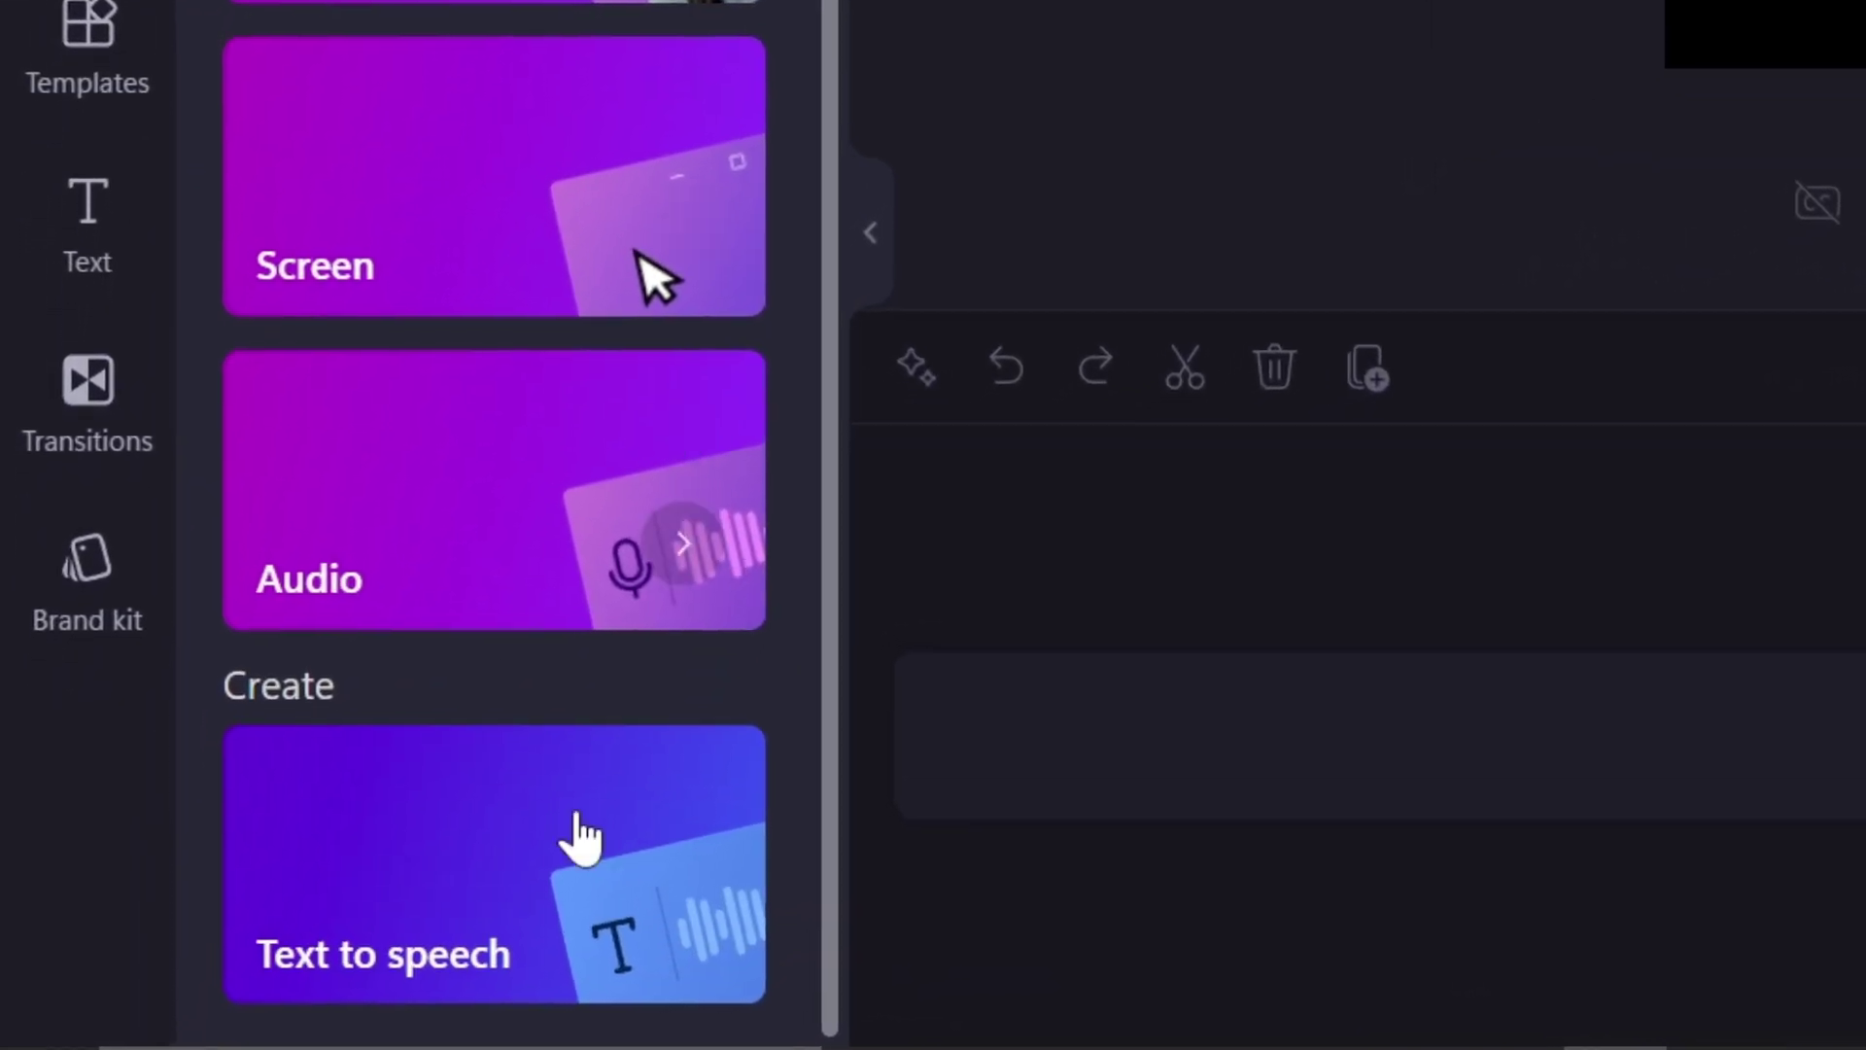
Add a Text to speech clip to the Clipchamp timeline.
click(437, 951)
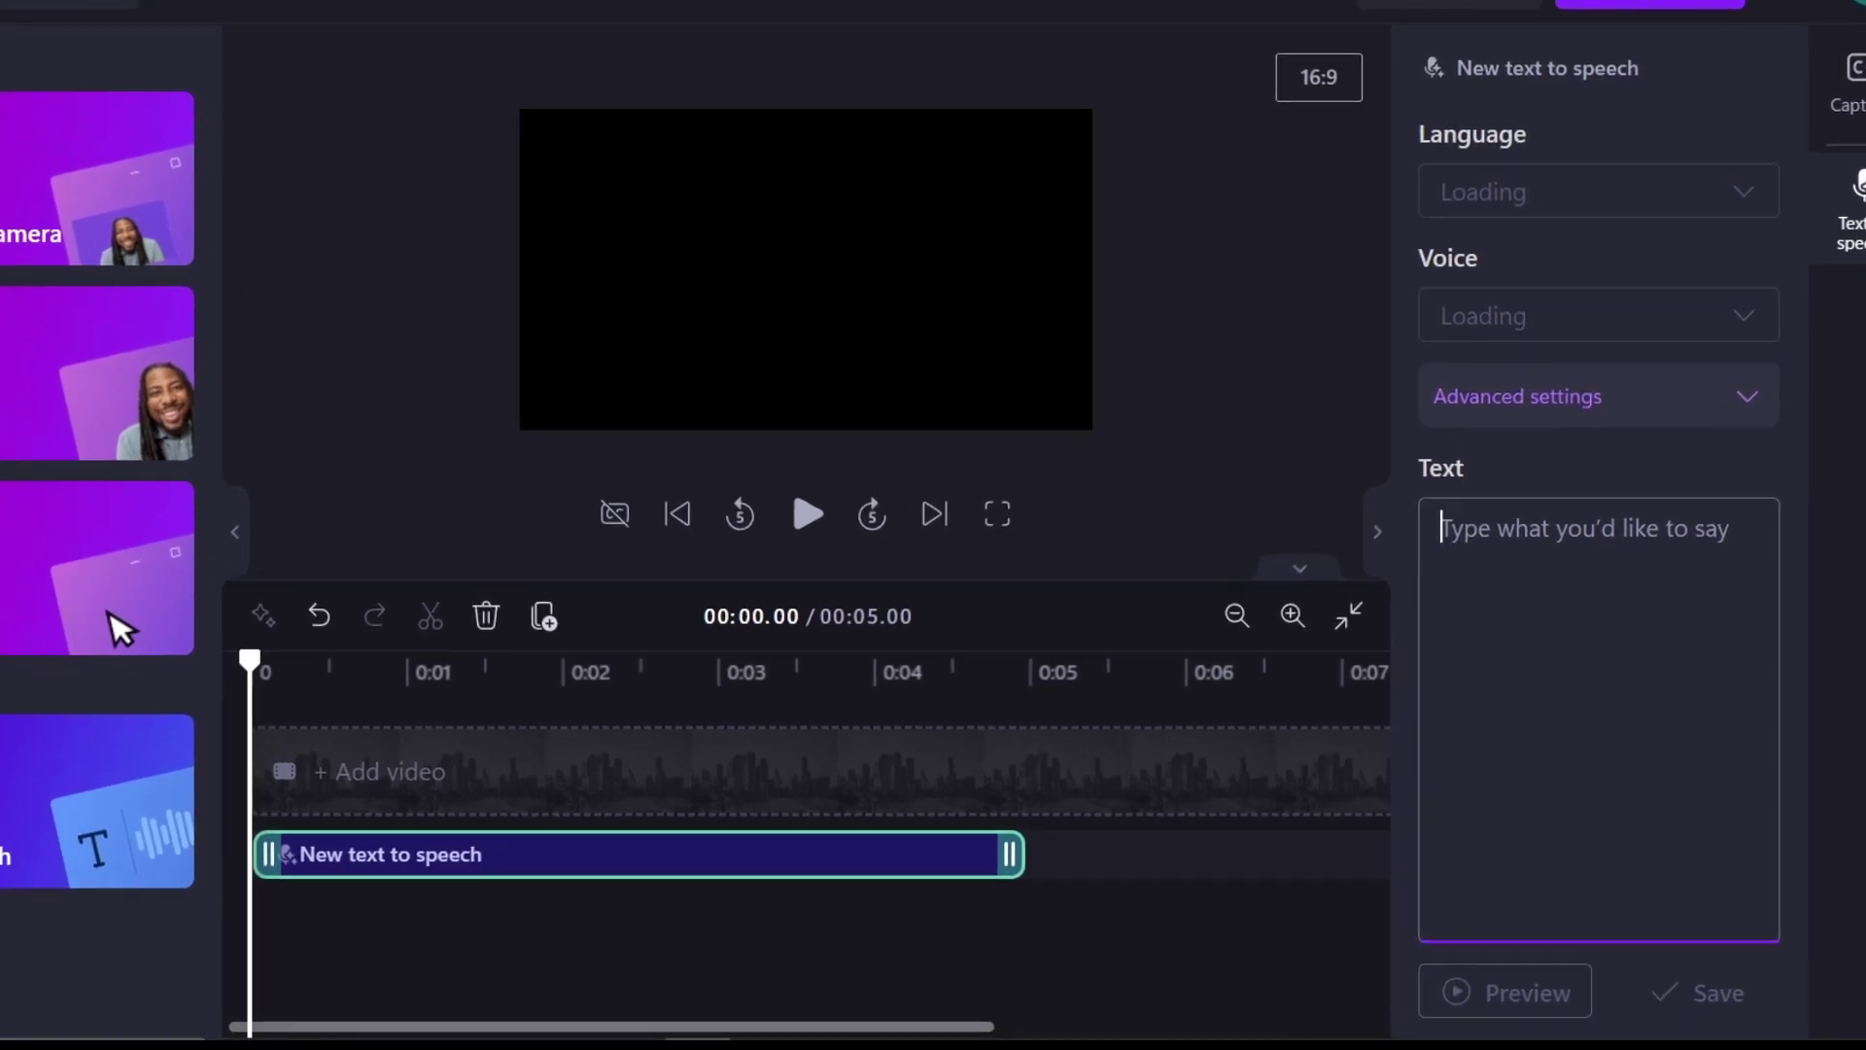
text(Hello )
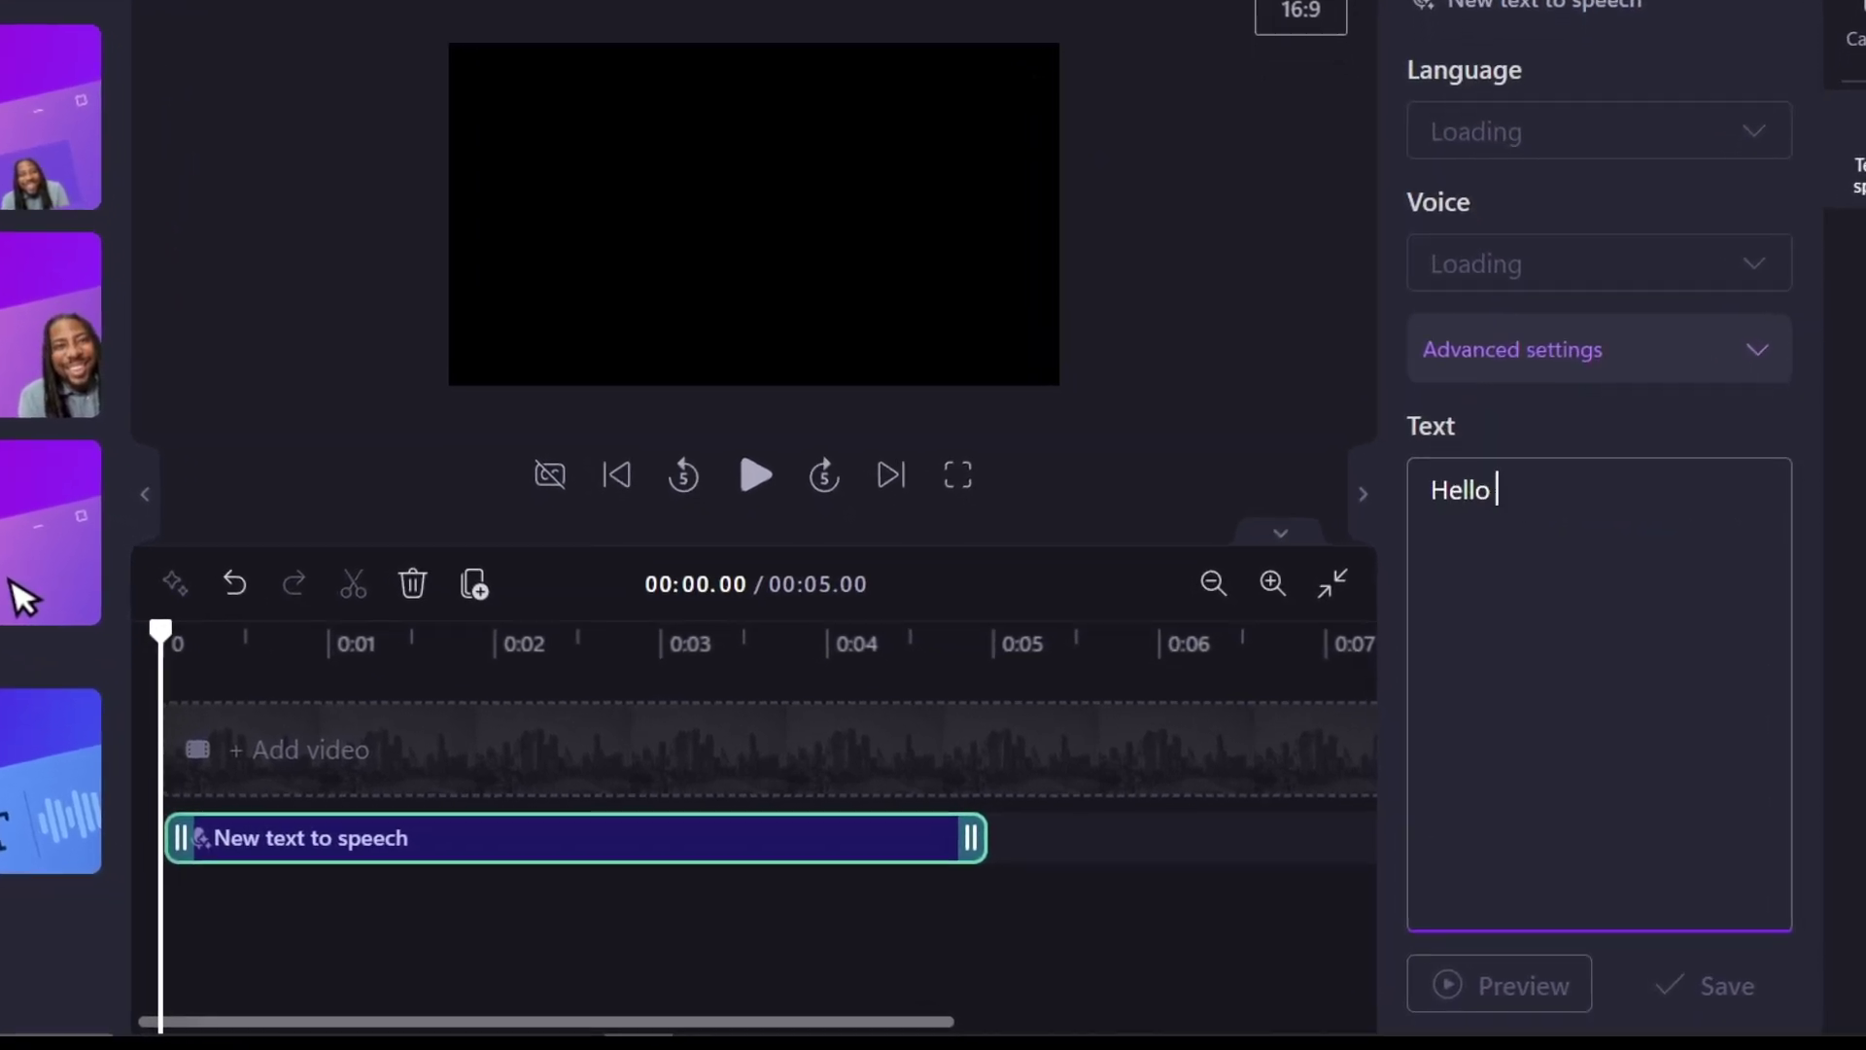
text(WOrld)
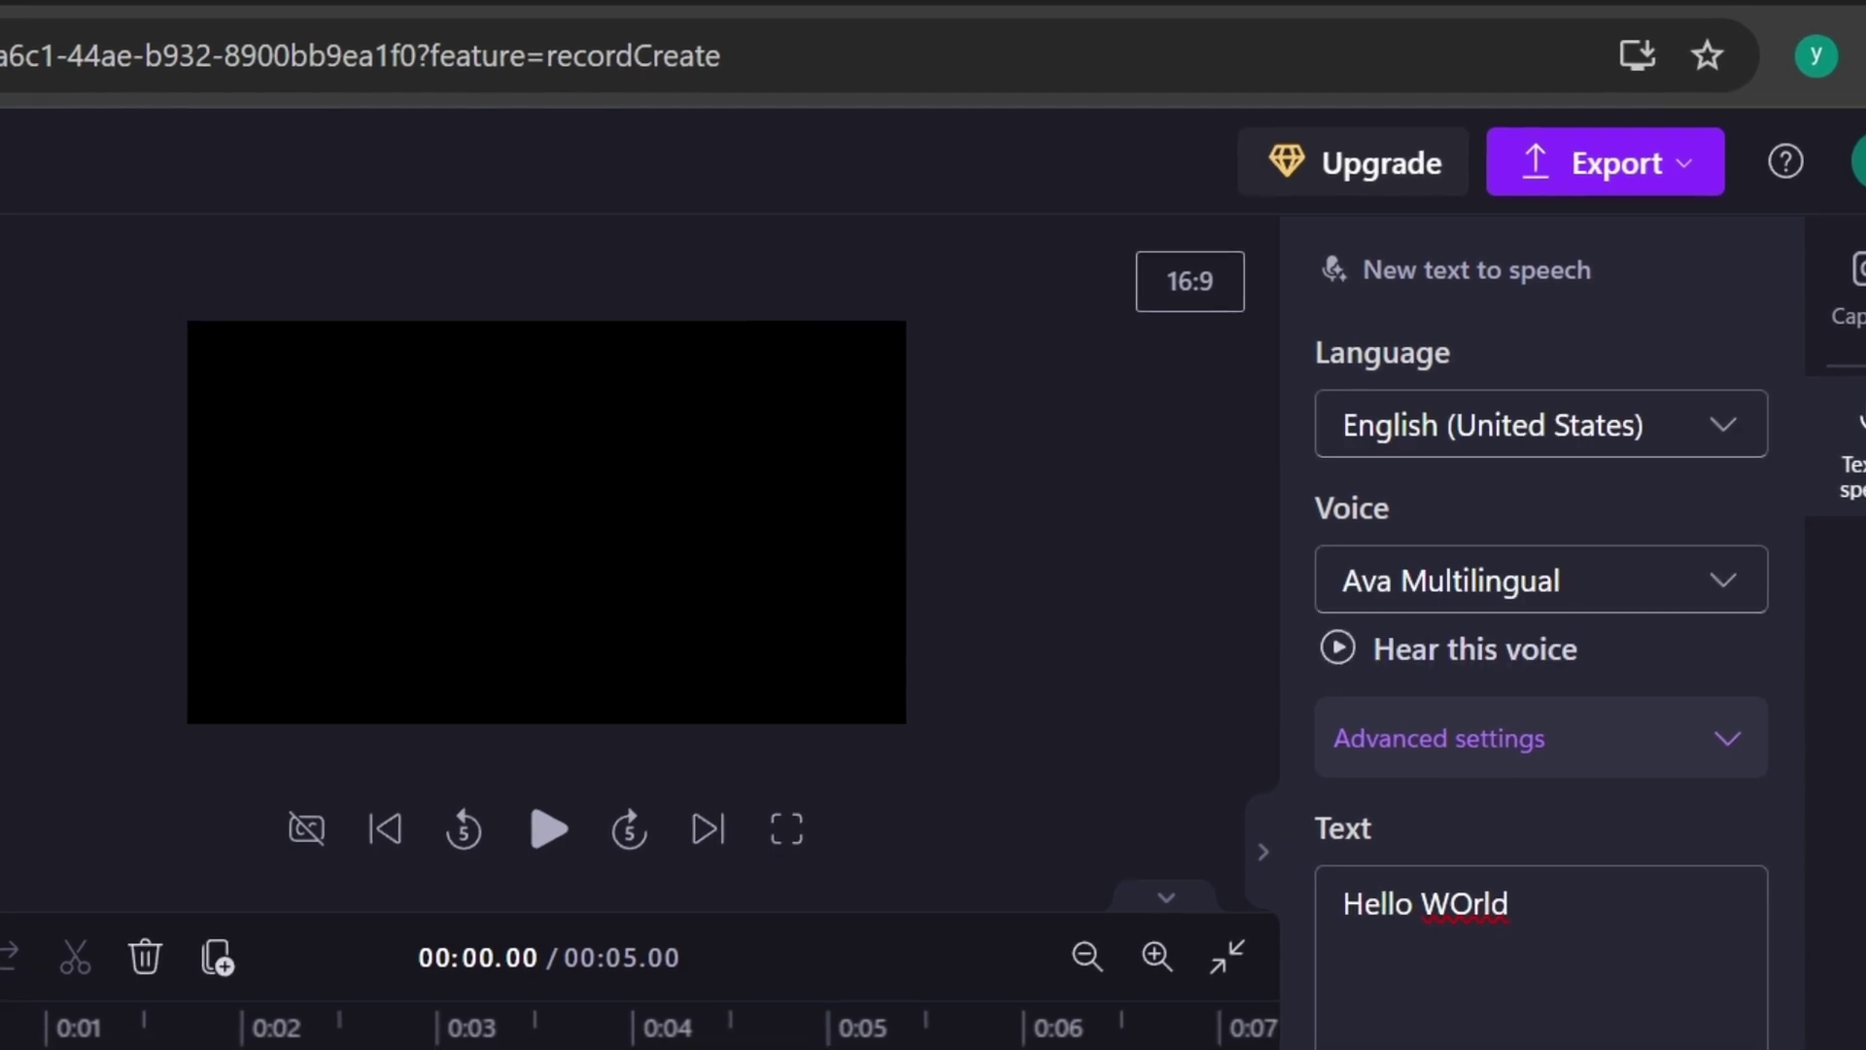
click(1430, 425)
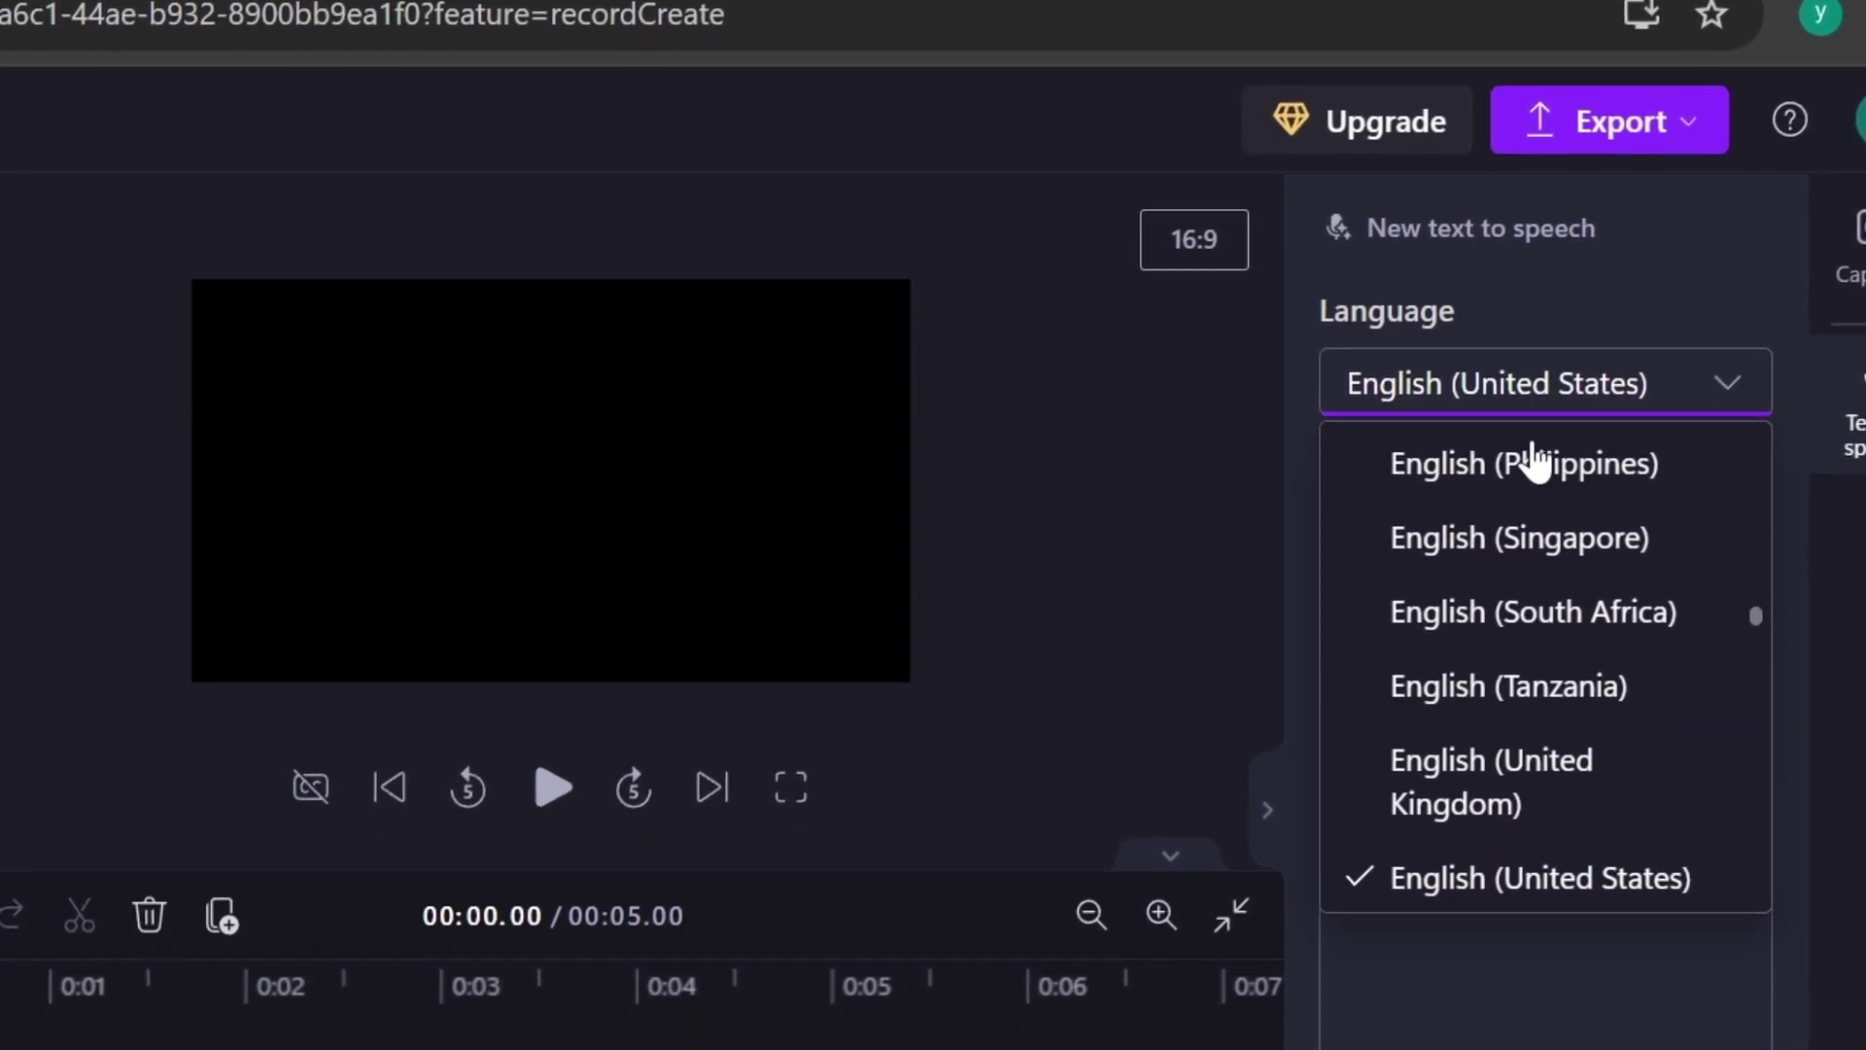
scroll(1561, 542, down, 5)
scroll(1574, 716, down, 5)
scroll(1589, 701, down, 5)
scroll(1593, 697, down, 5)
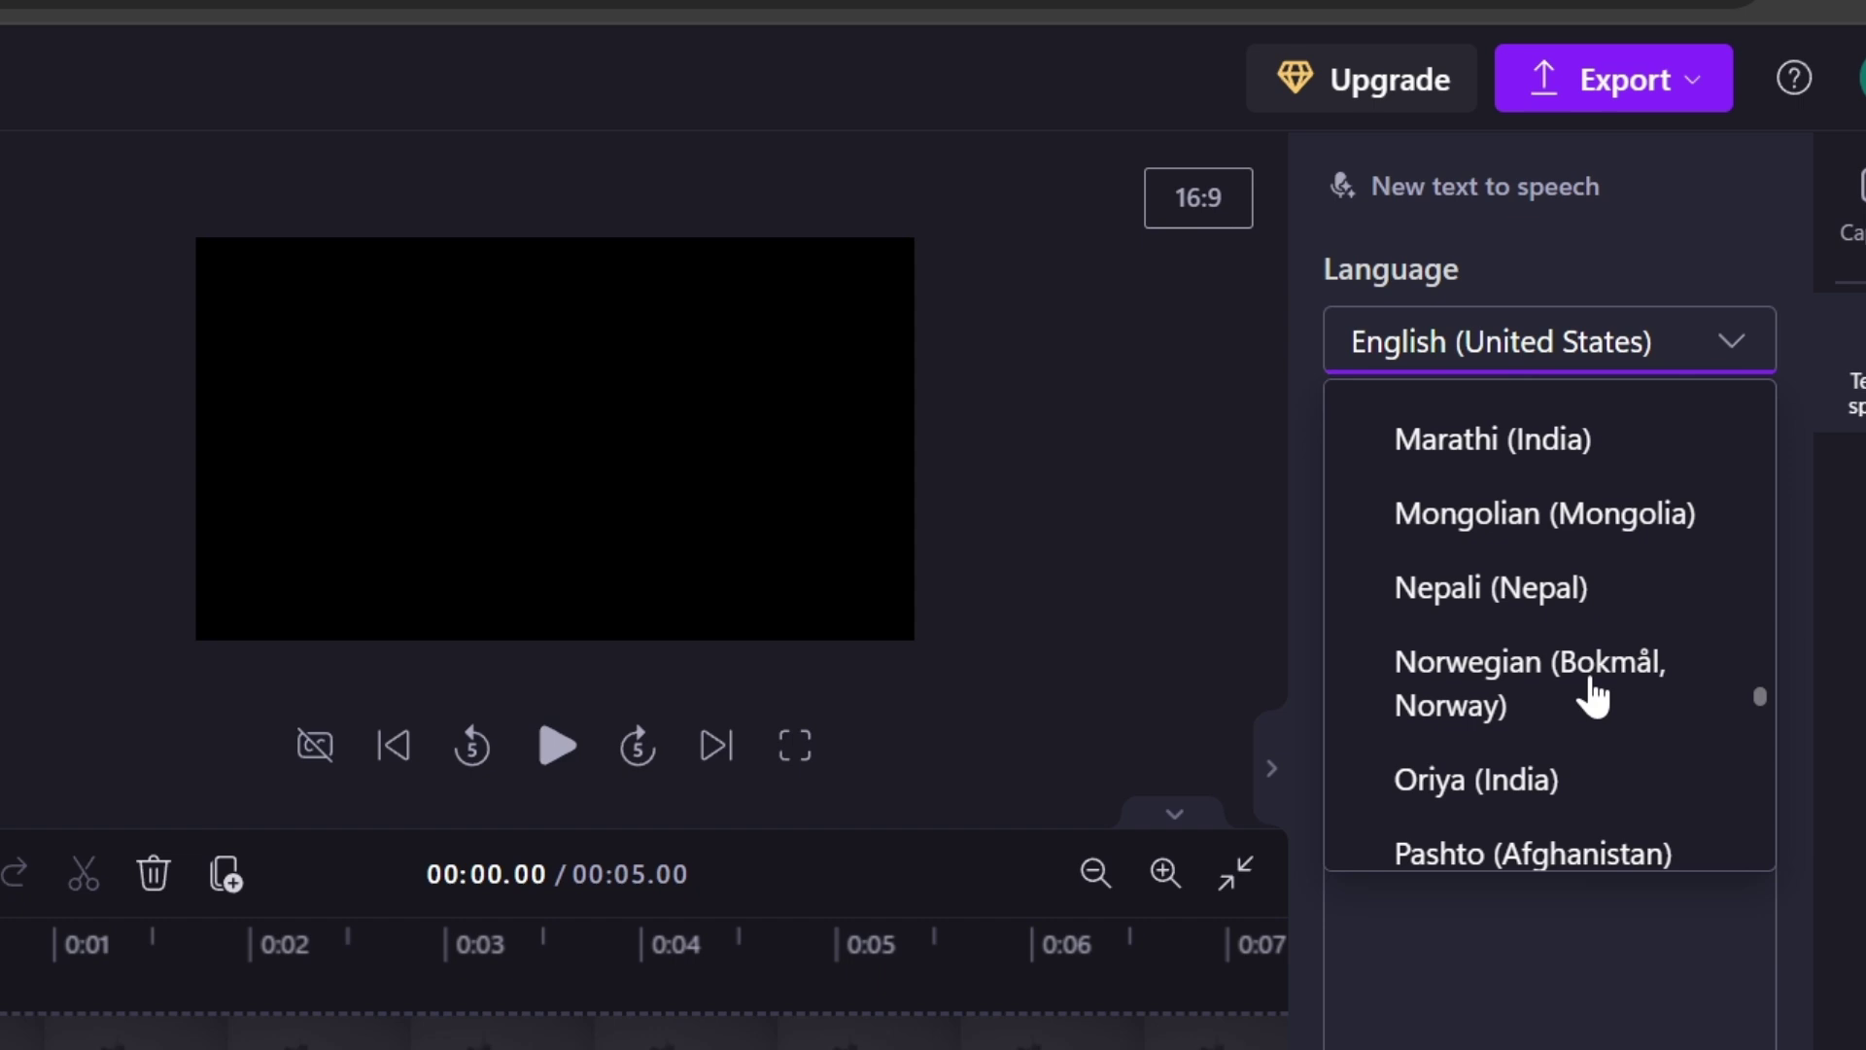
scroll(1594, 697, down, 5)
scroll(1593, 697, down, 2)
scroll(1594, 697, down, 4)
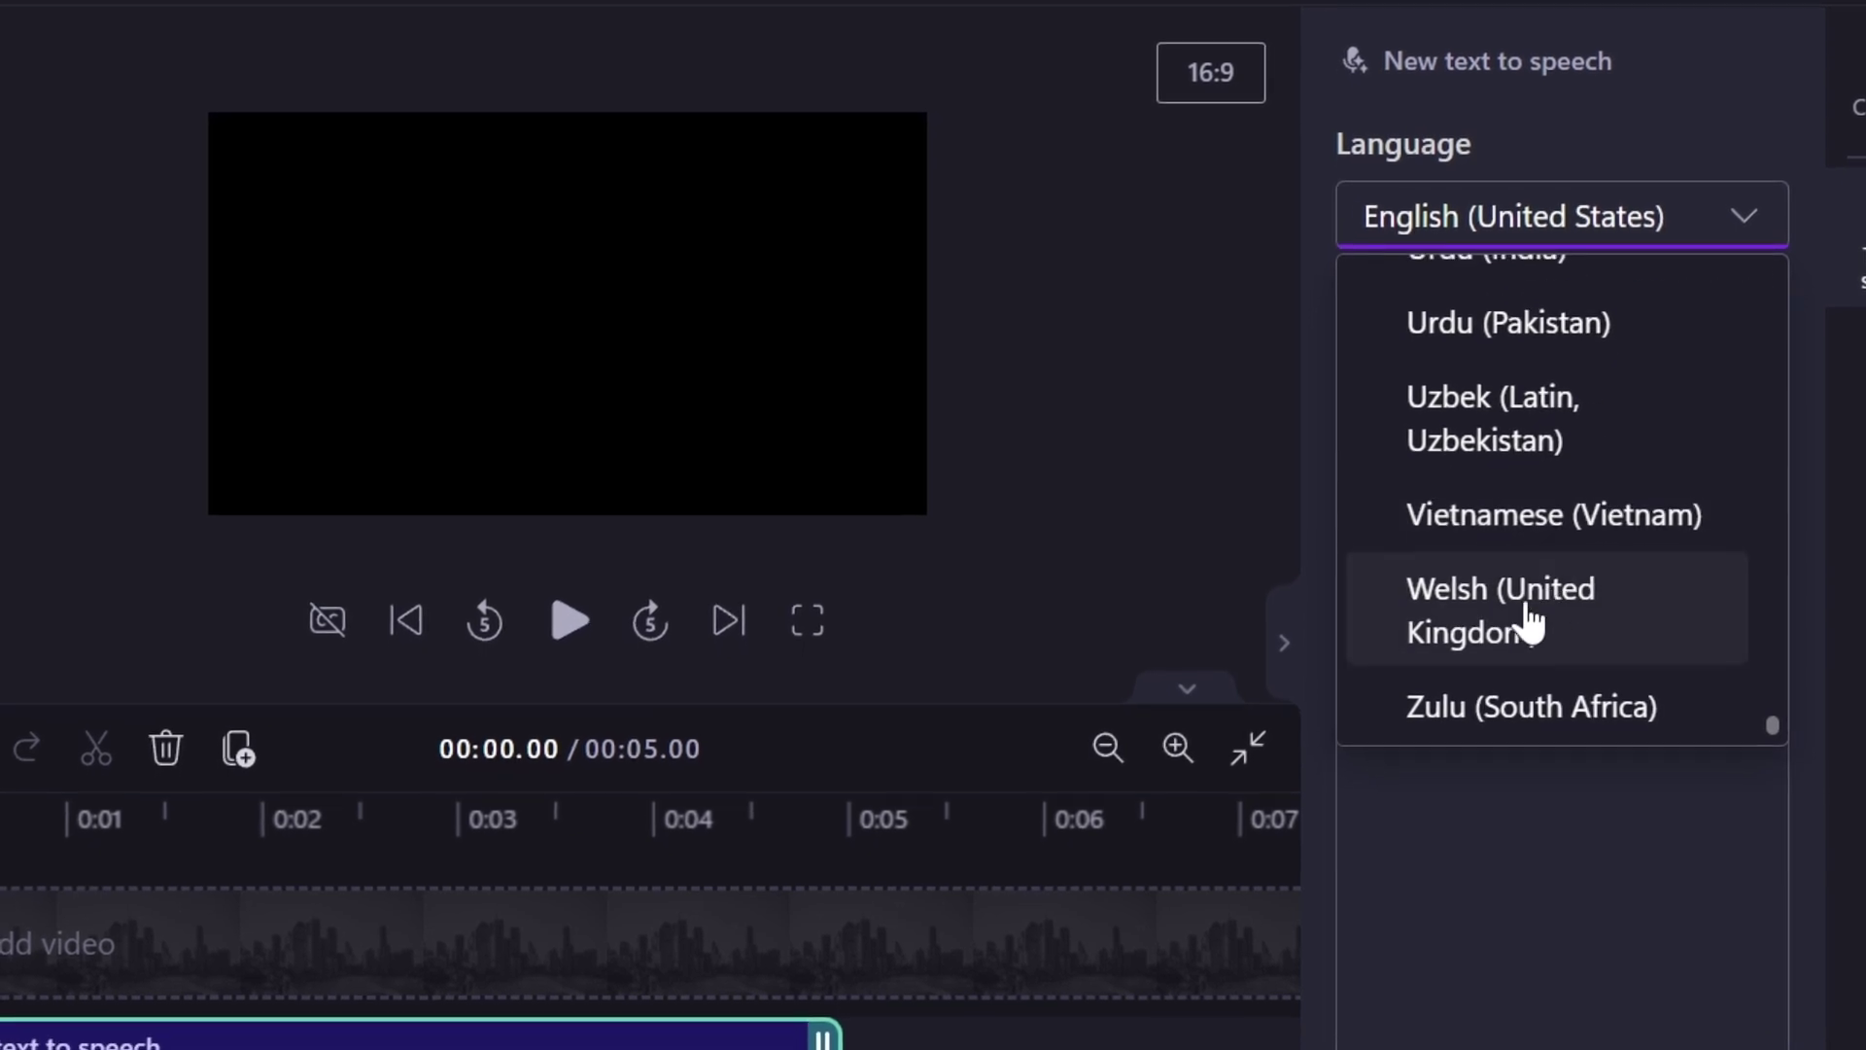
key(Escape)
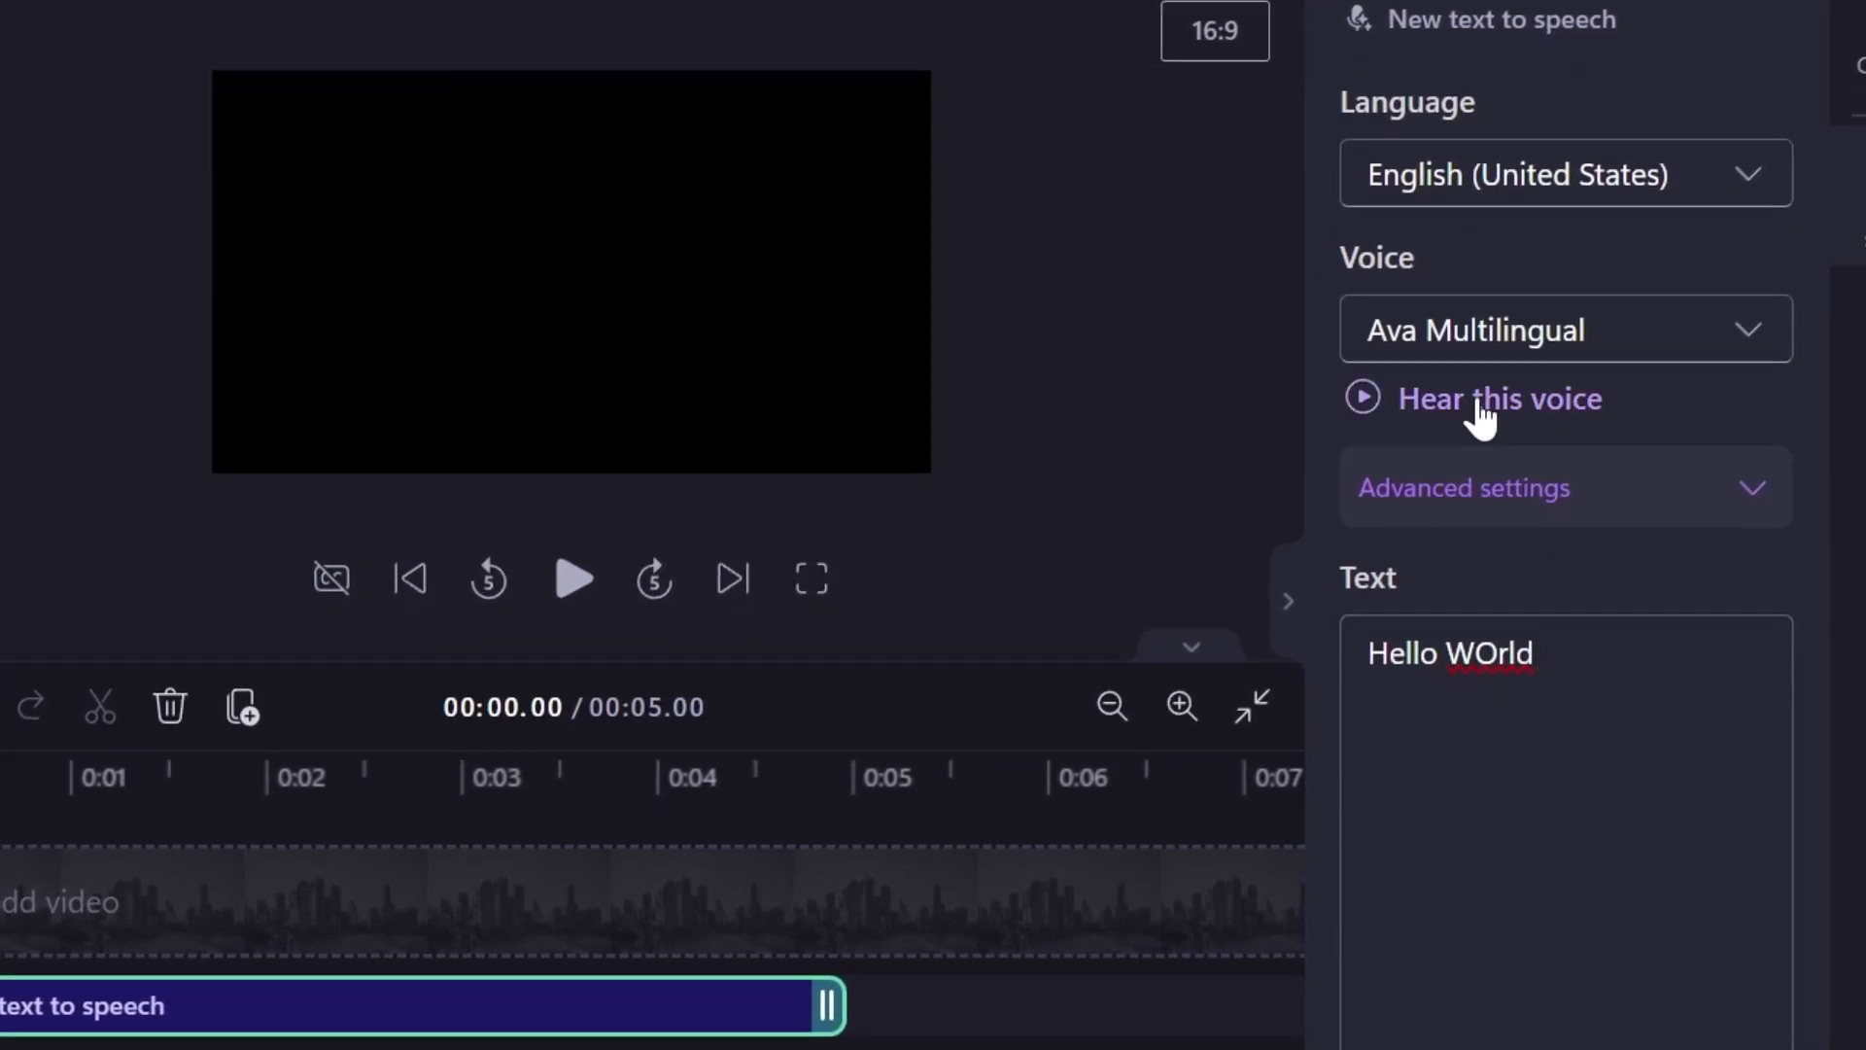
click(1470, 350)
scroll(1542, 605, down, 3)
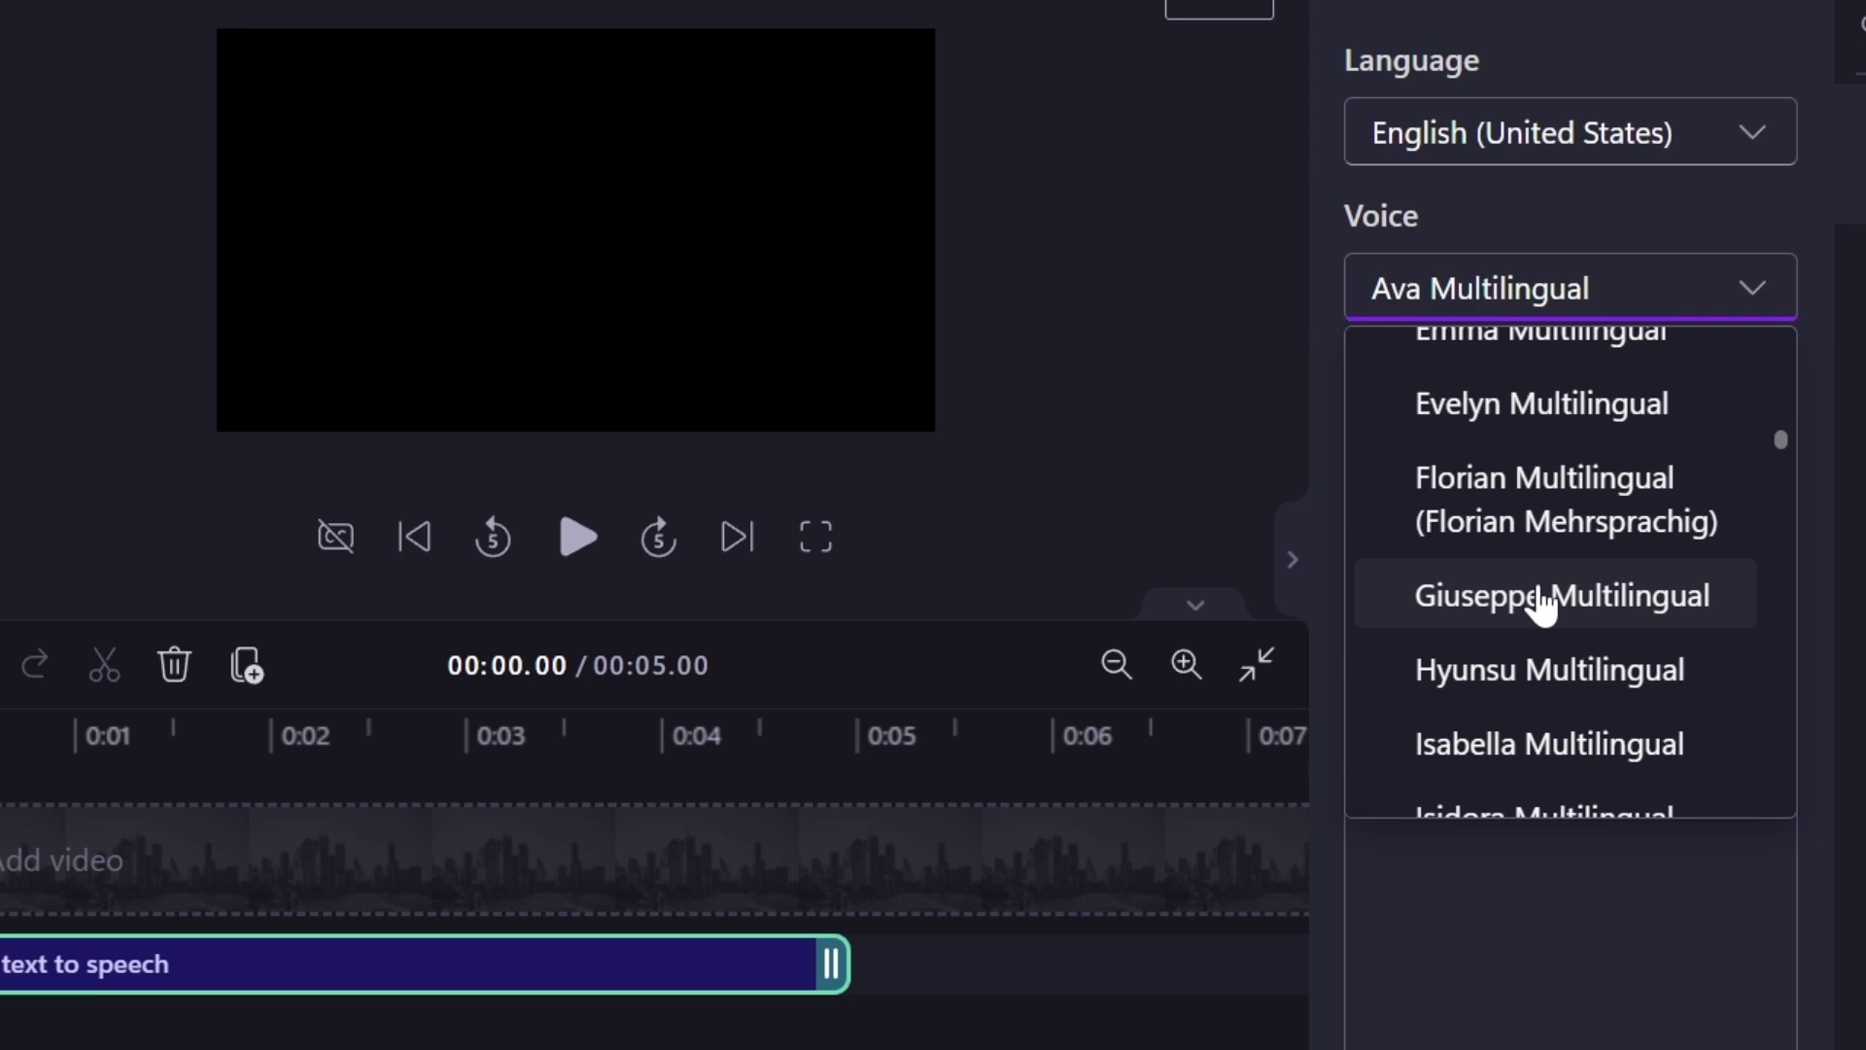
scroll(1546, 608, down, 5)
scroll(1550, 564, down, 5)
scroll(1559, 564, down, 3)
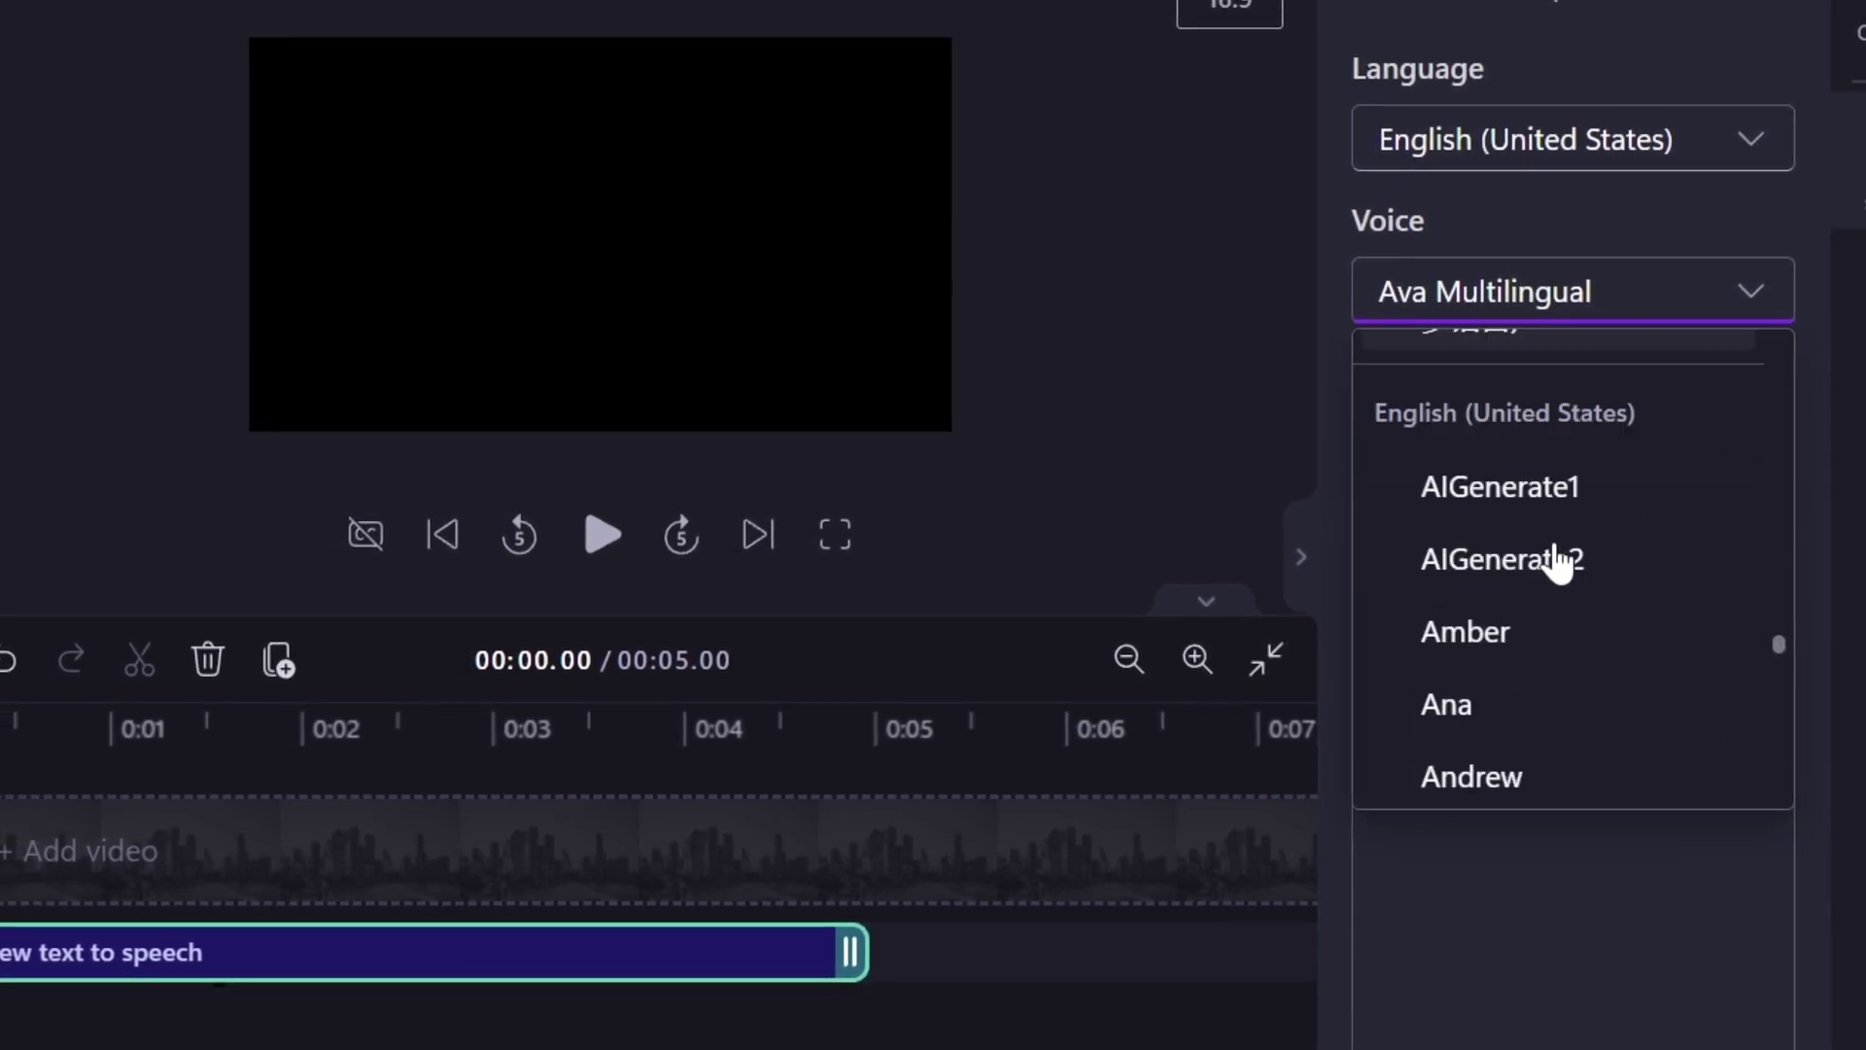
scroll(1559, 564, down, 3)
scroll(1560, 556, down, 5)
scroll(1559, 556, down, 3)
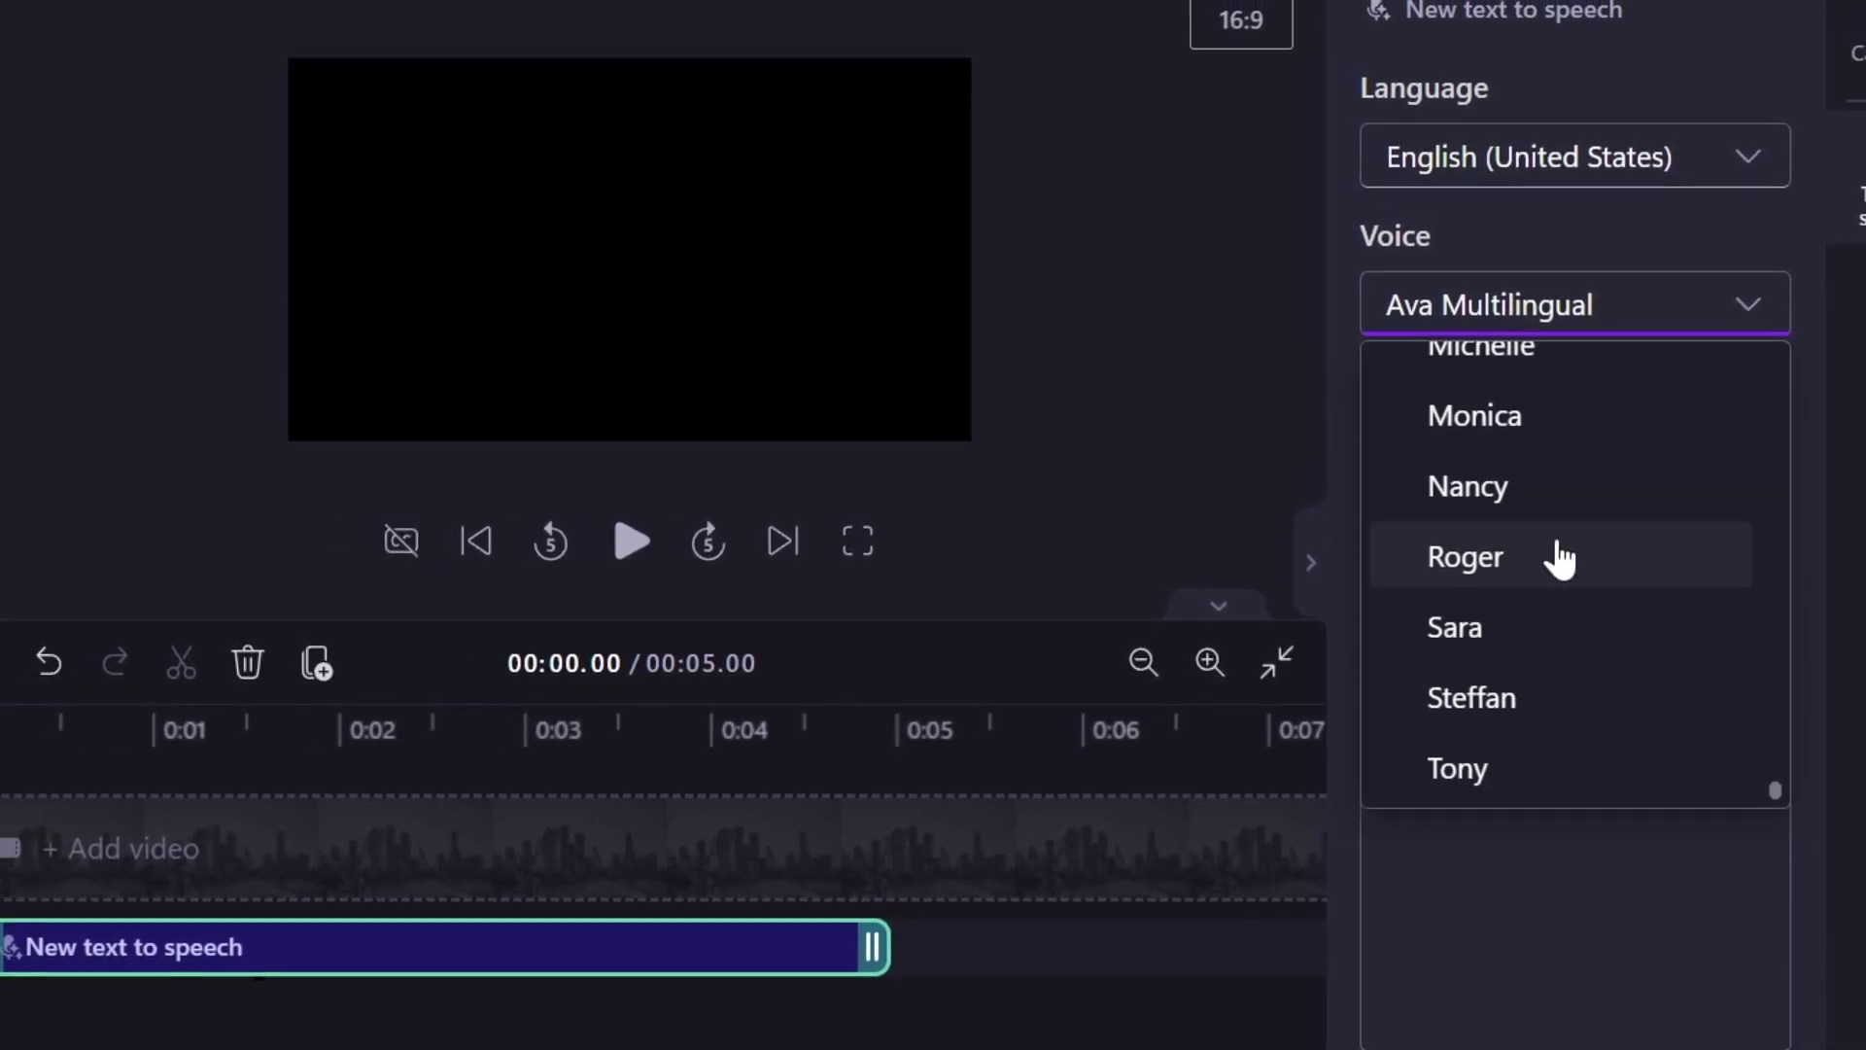
scroll(1560, 561, down, 5)
scroll(1557, 560, up, 5)
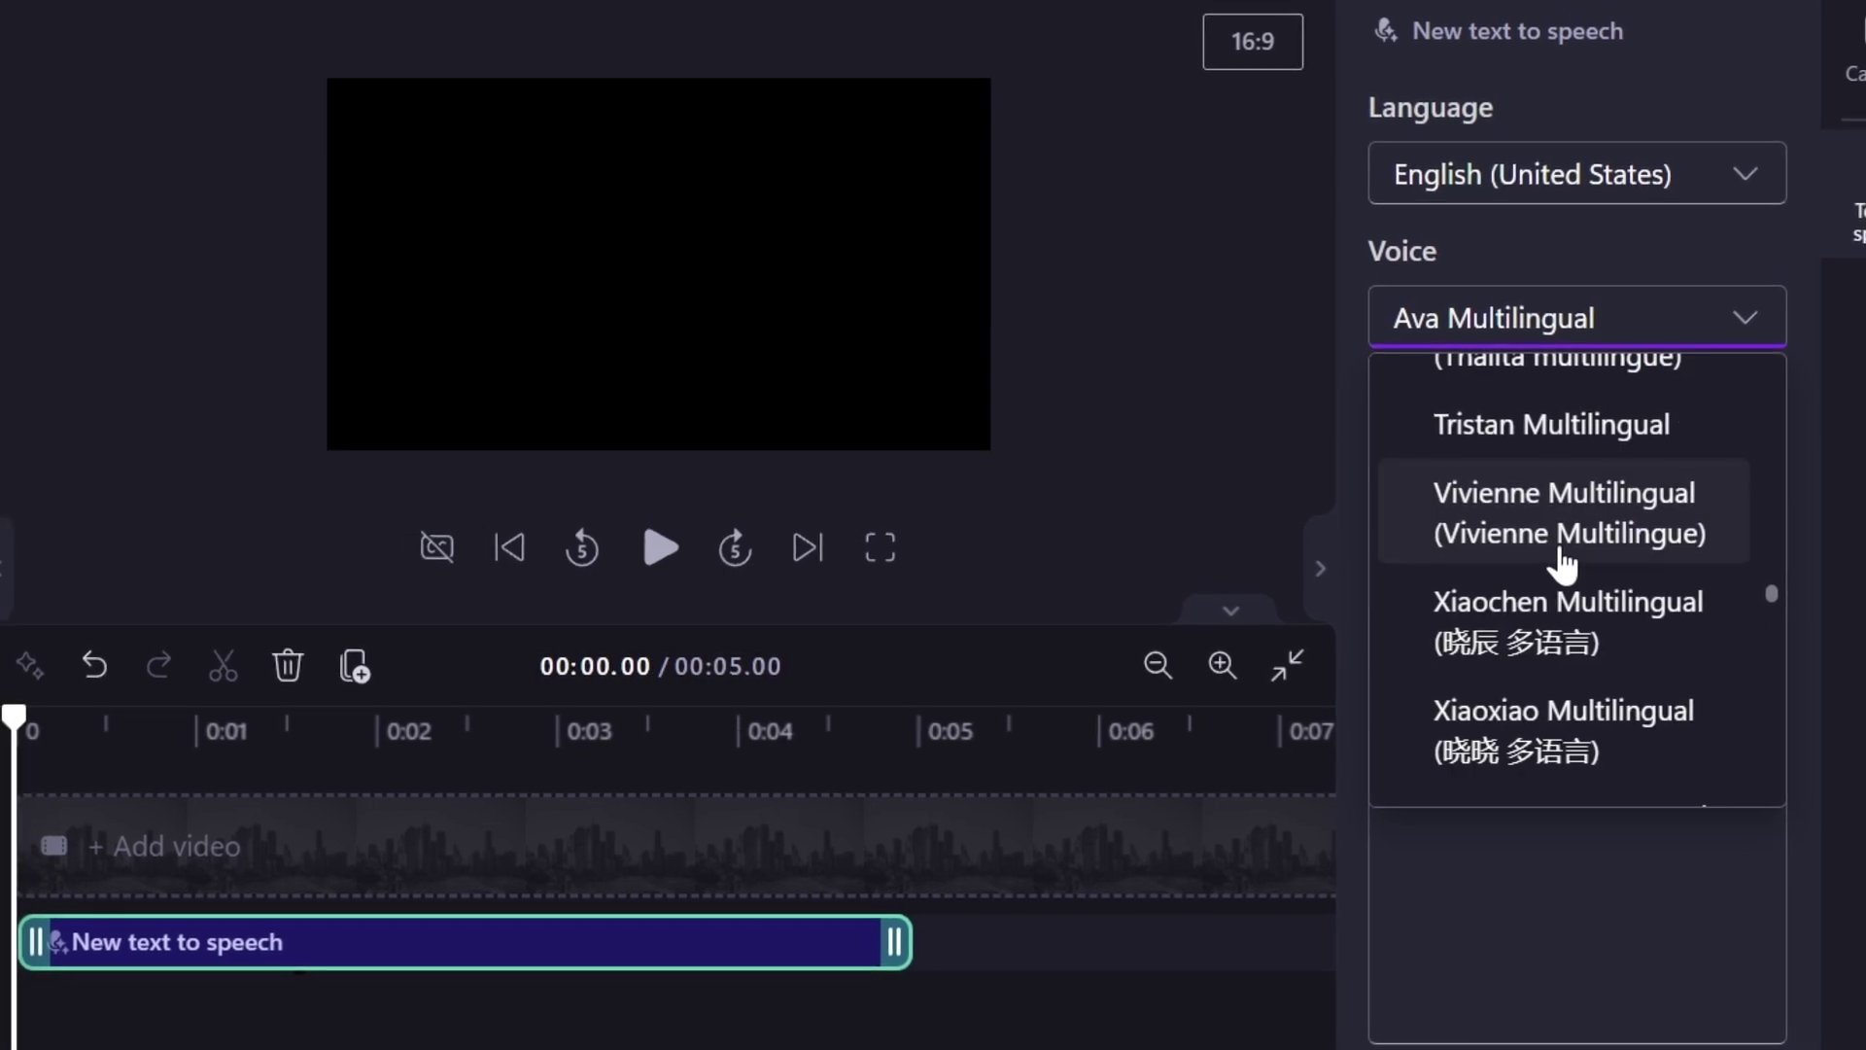
scroll(1563, 569, up, 1)
scroll(1564, 569, up, 4)
scroll(1563, 568, down, 1)
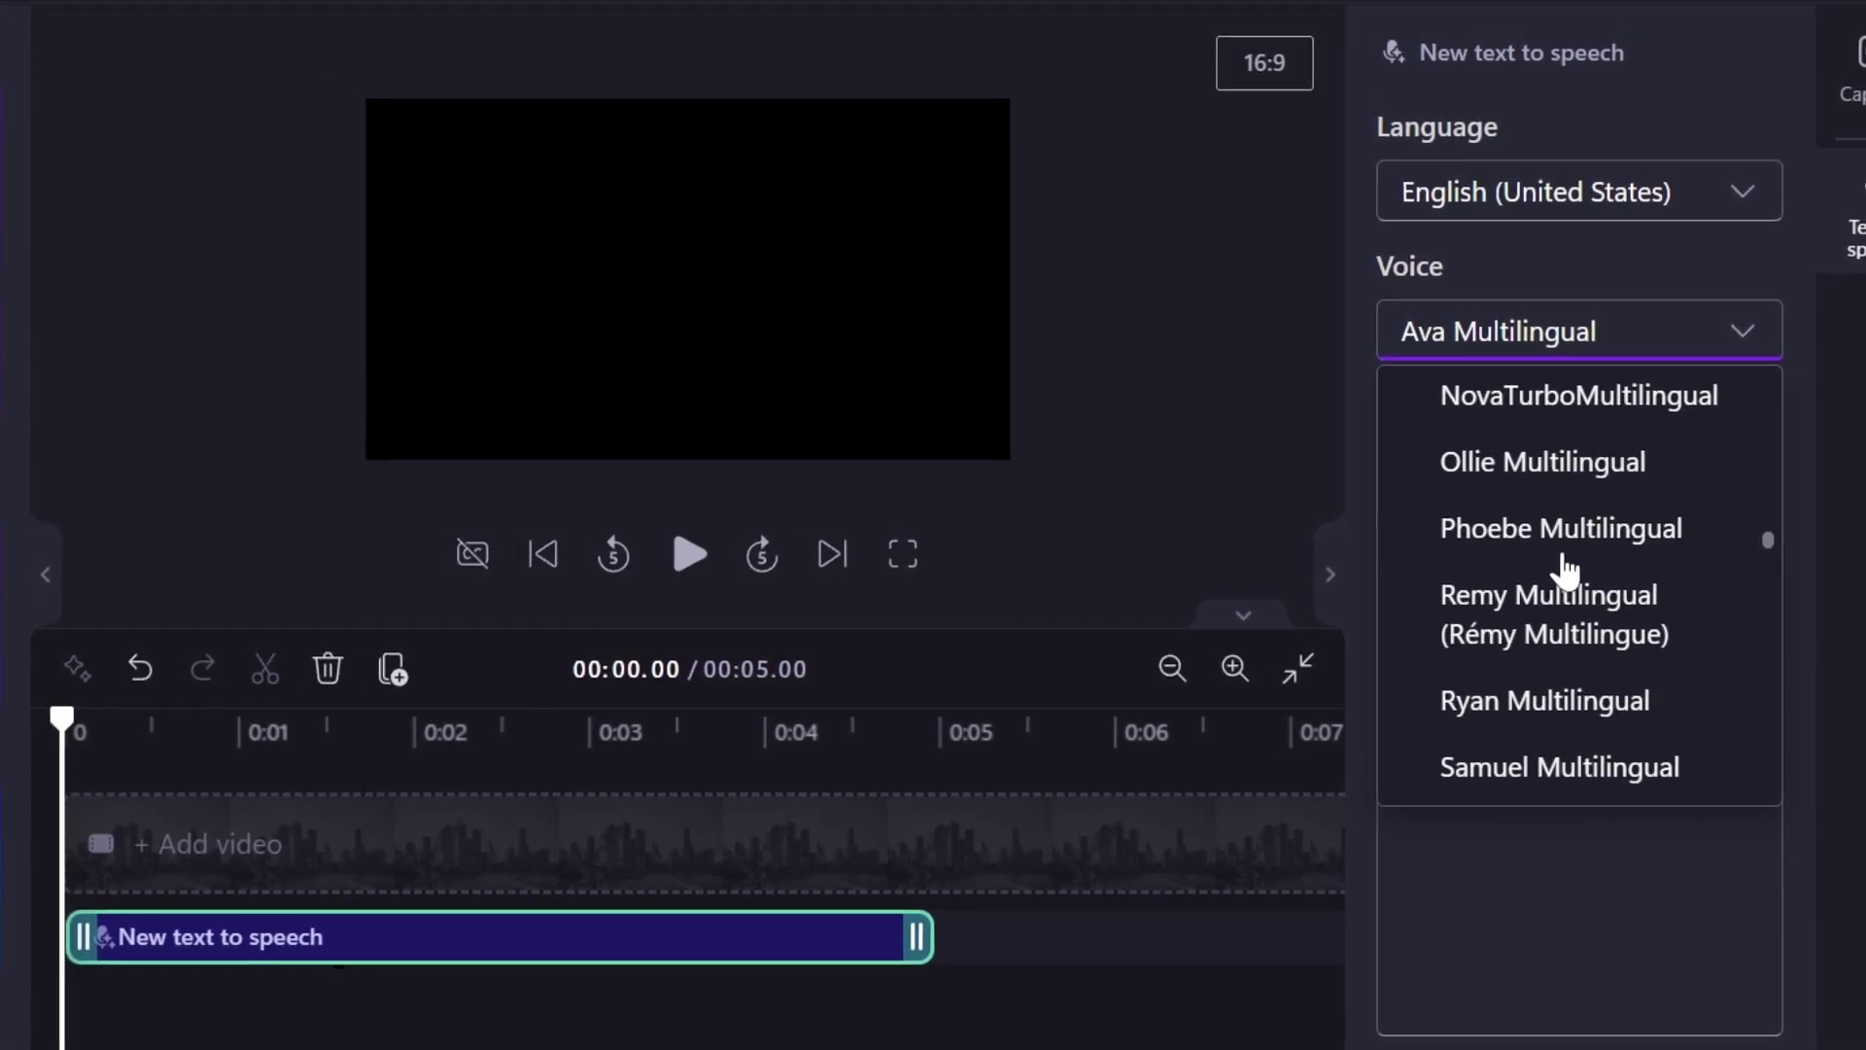
scroll(1563, 569, up, 2)
scroll(1563, 569, down, 5)
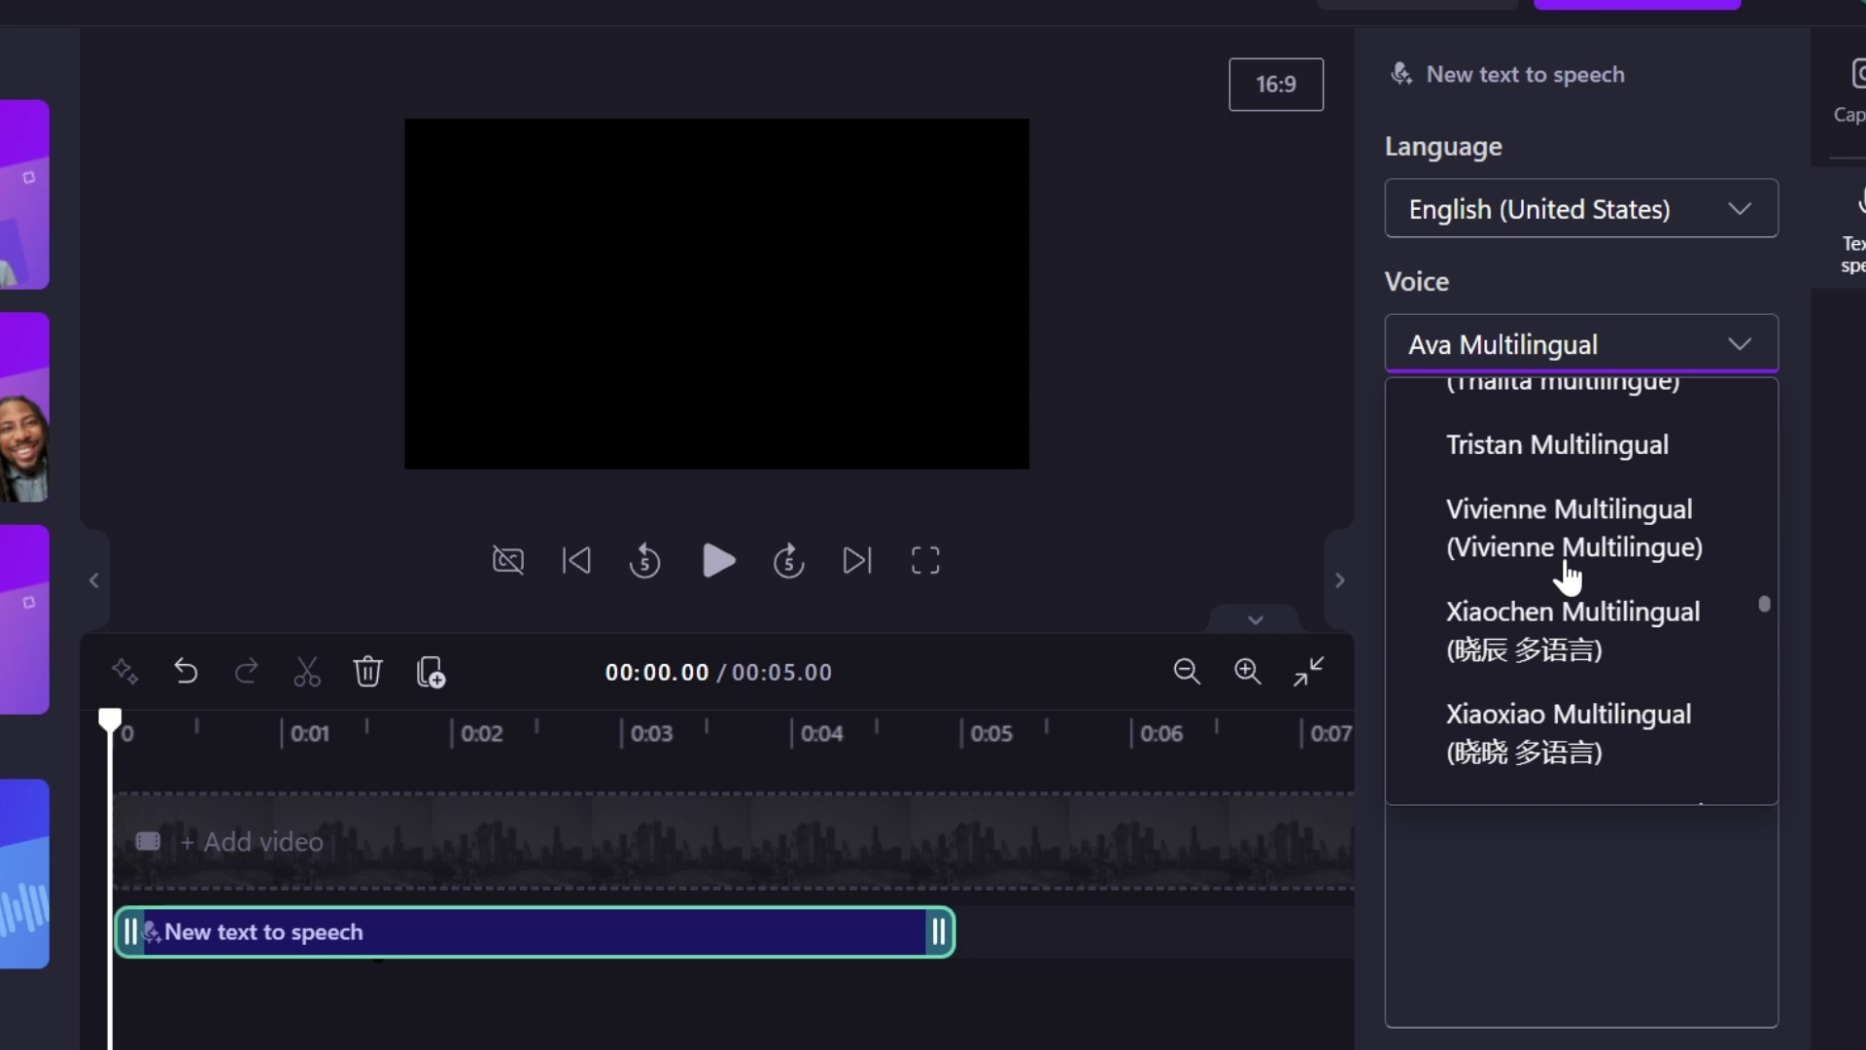
scroll(1563, 570, down, 3)
scroll(1566, 574, down, 3)
scroll(1567, 574, up, 4)
scroll(1566, 581, down, 2)
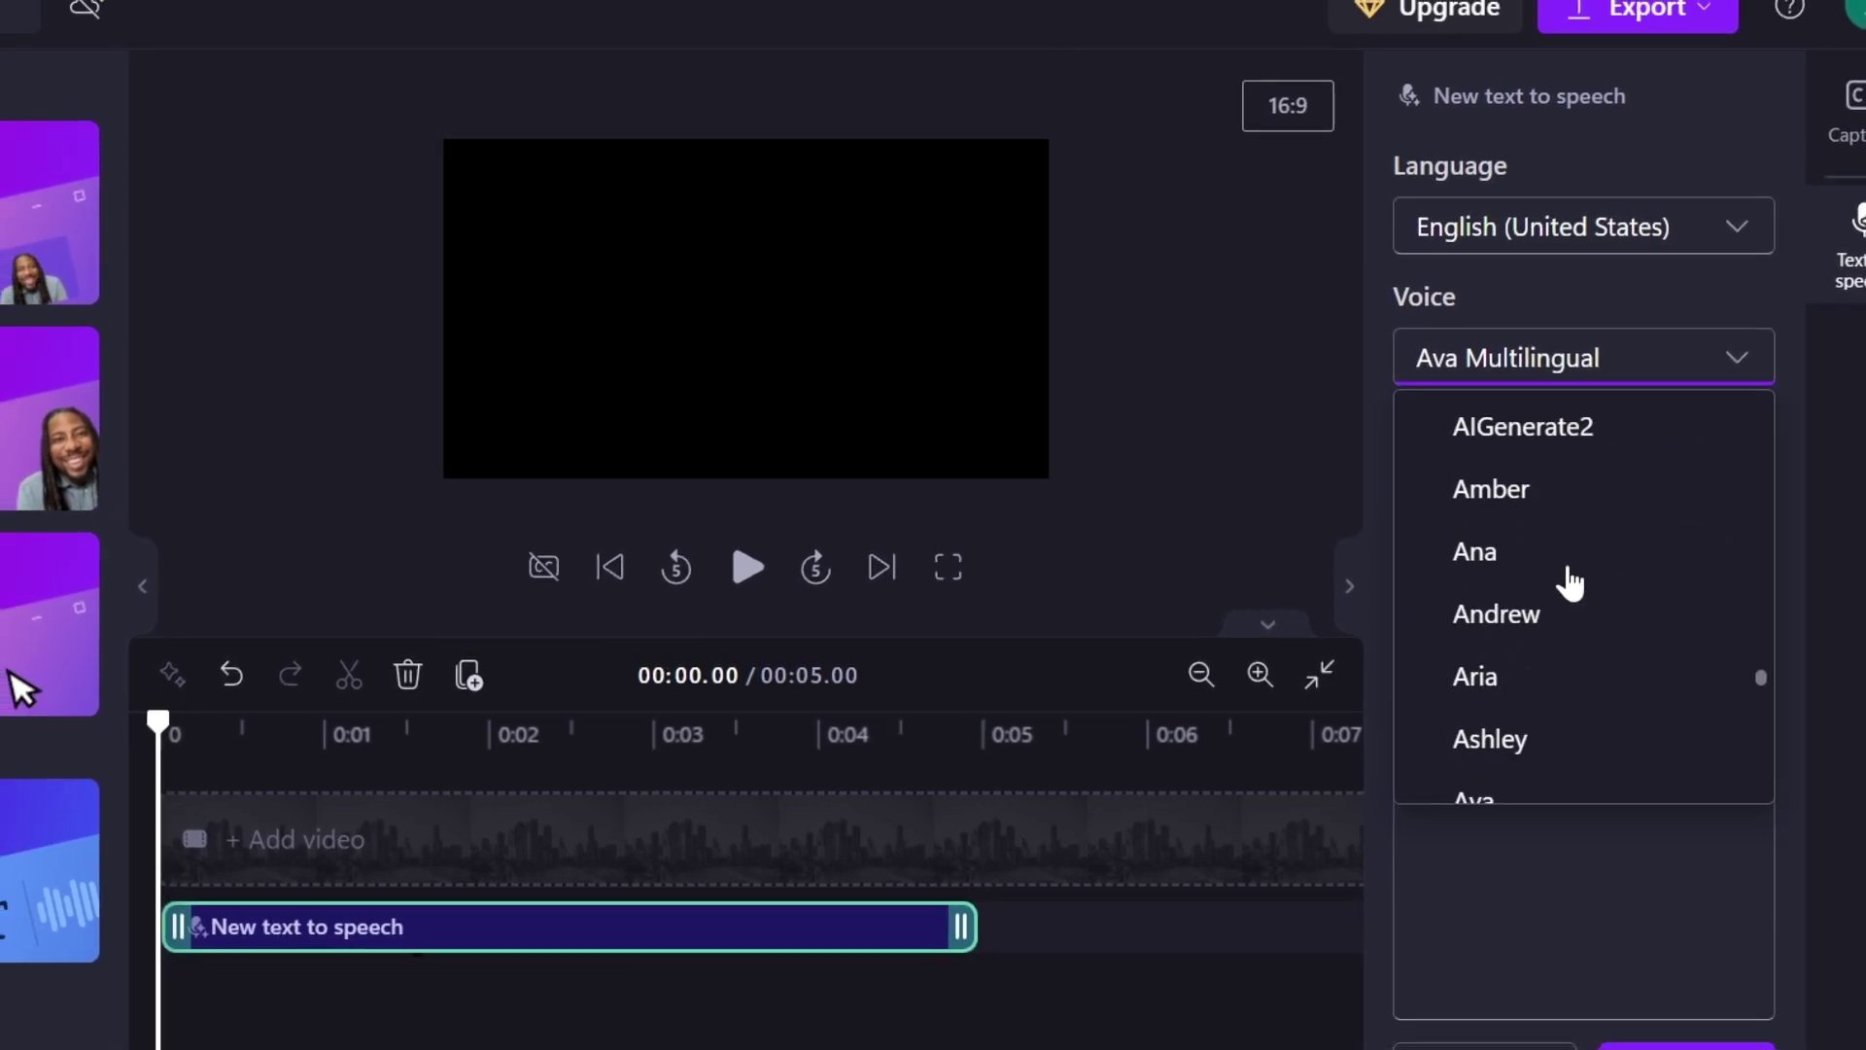
scroll(1535, 488, down, 4)
scroll(1535, 489, down, 3)
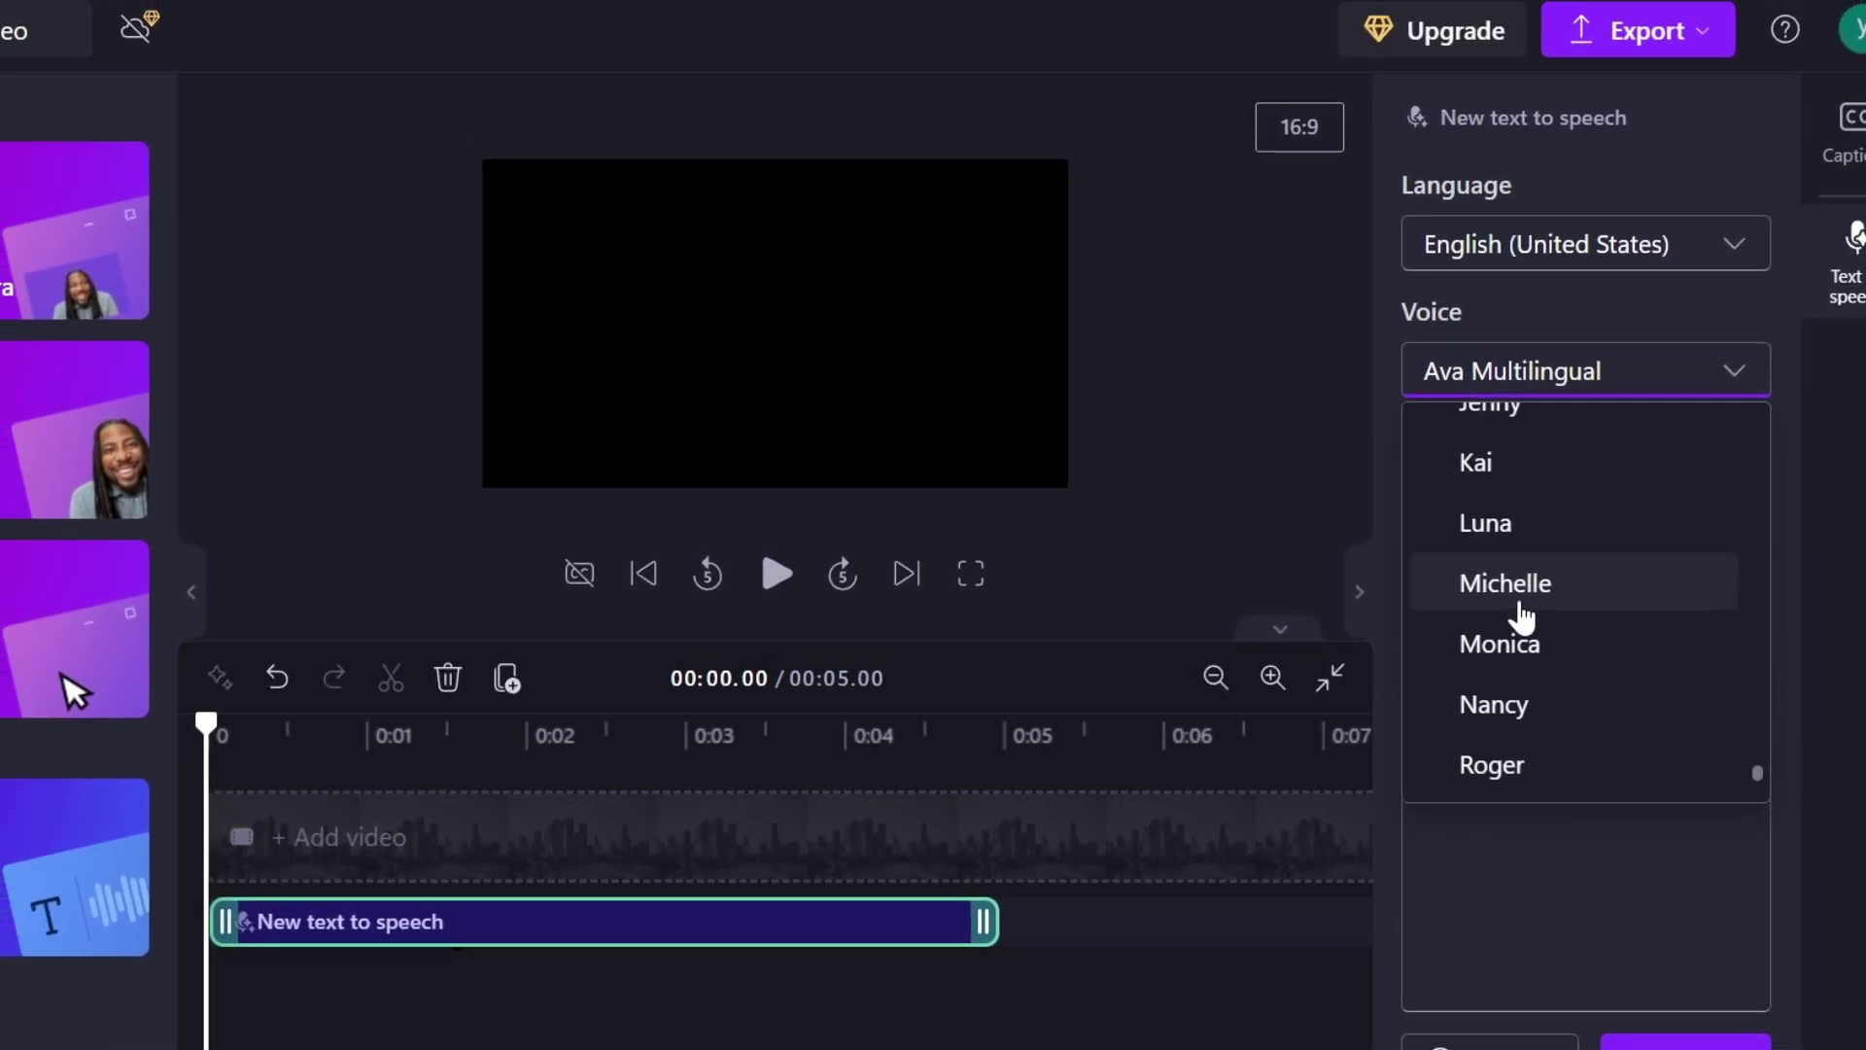
scroll(1532, 620, down, 2)
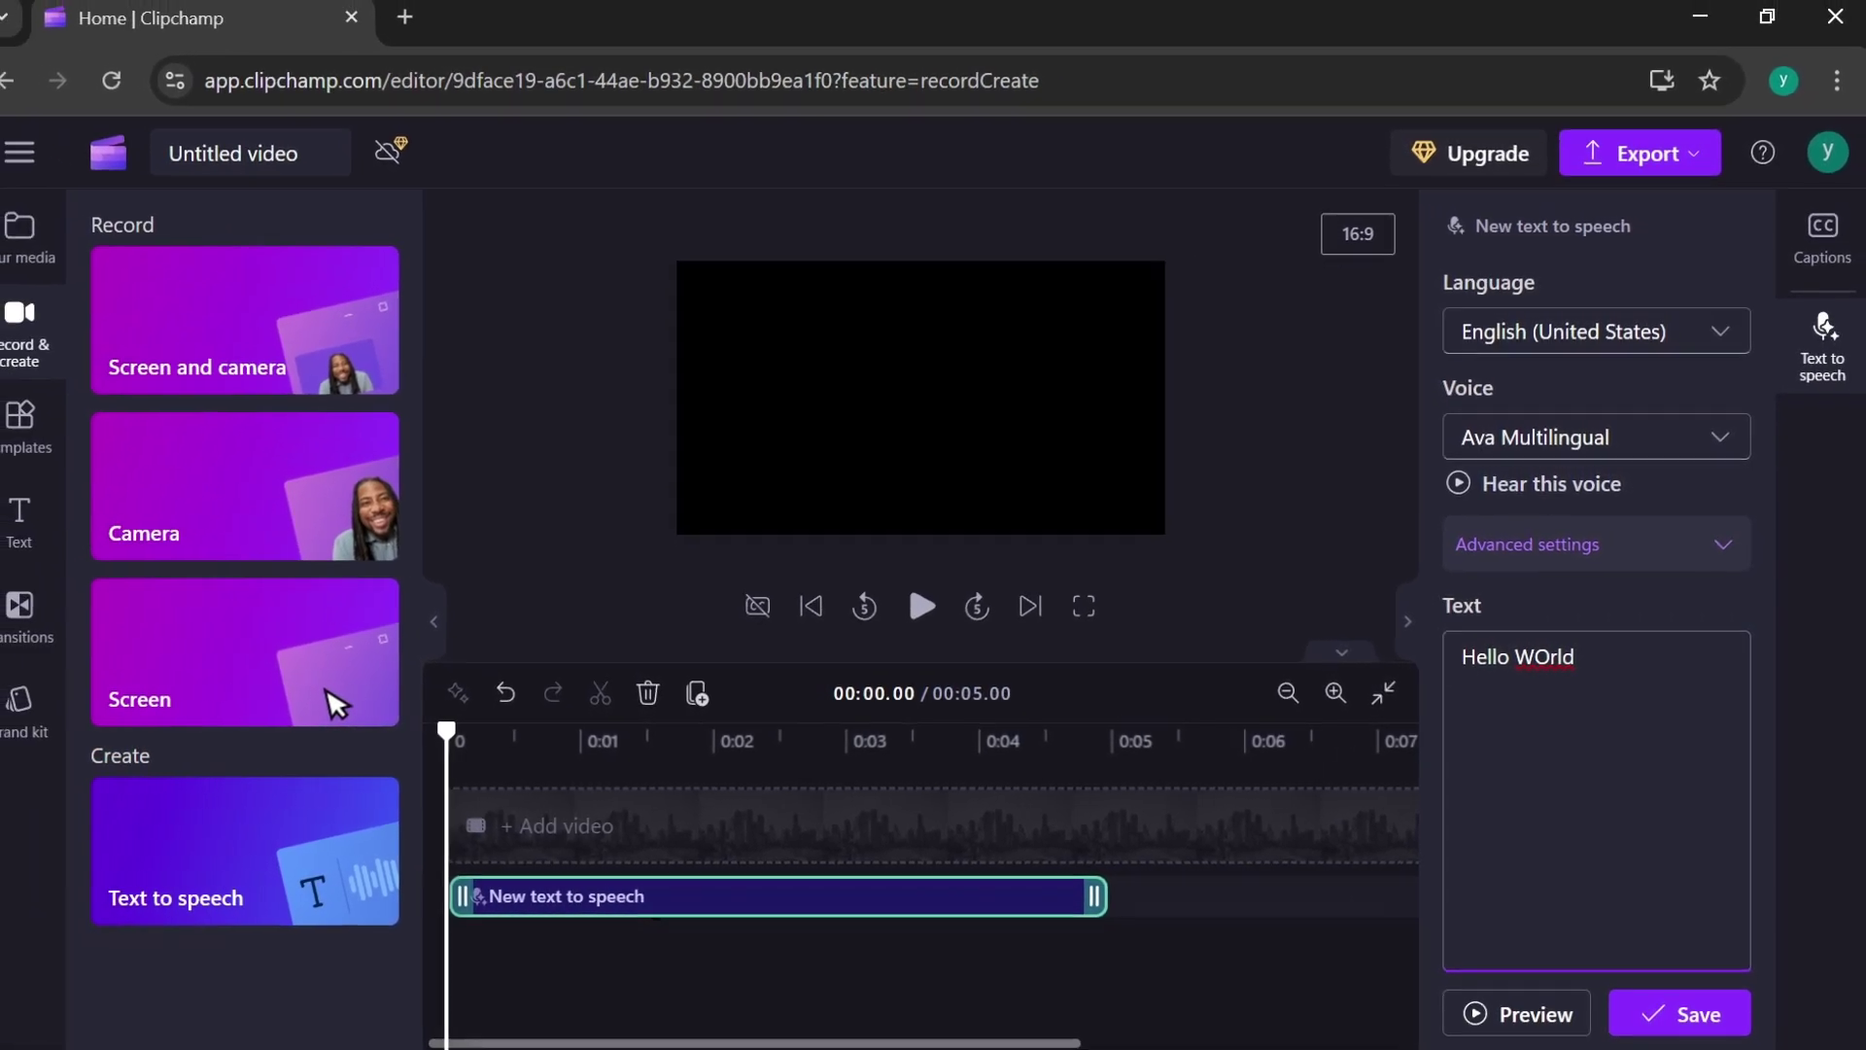
Replace the Clipchamp address with a search for ElevenLabs from the suggestions.
click(1040, 91)
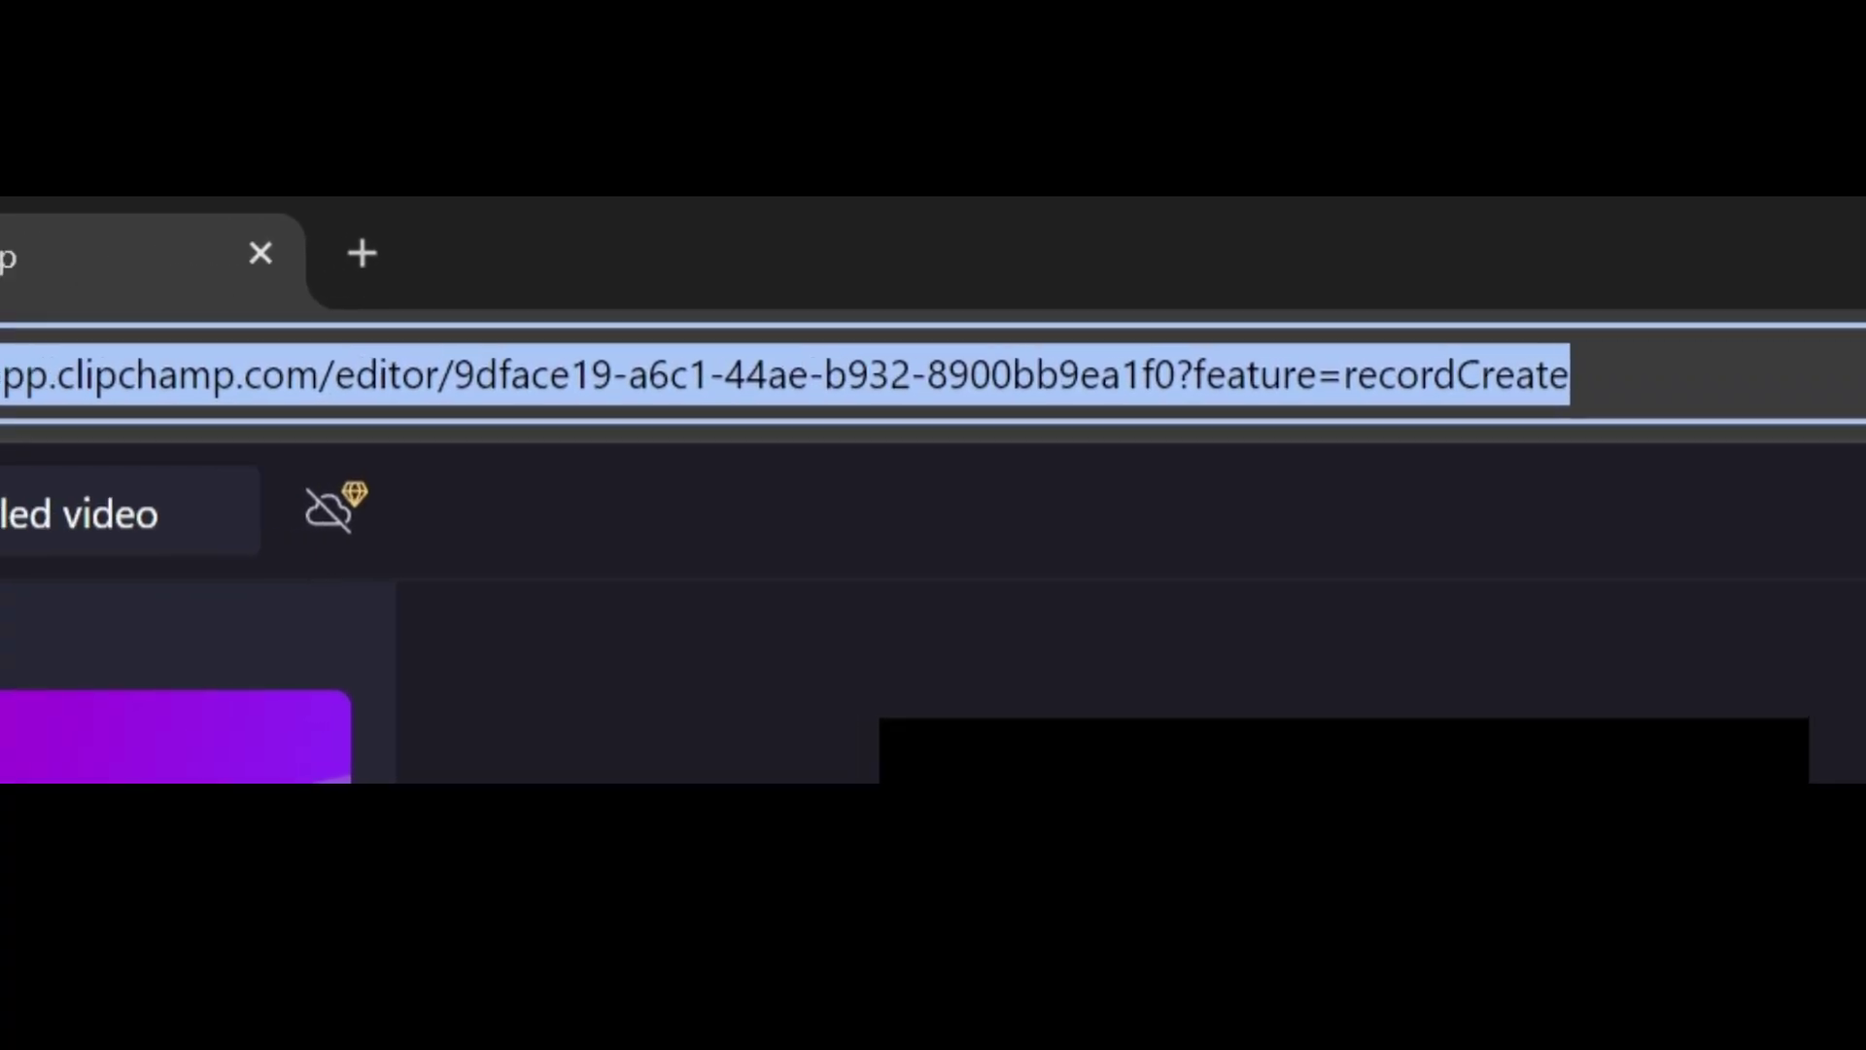
text(1)
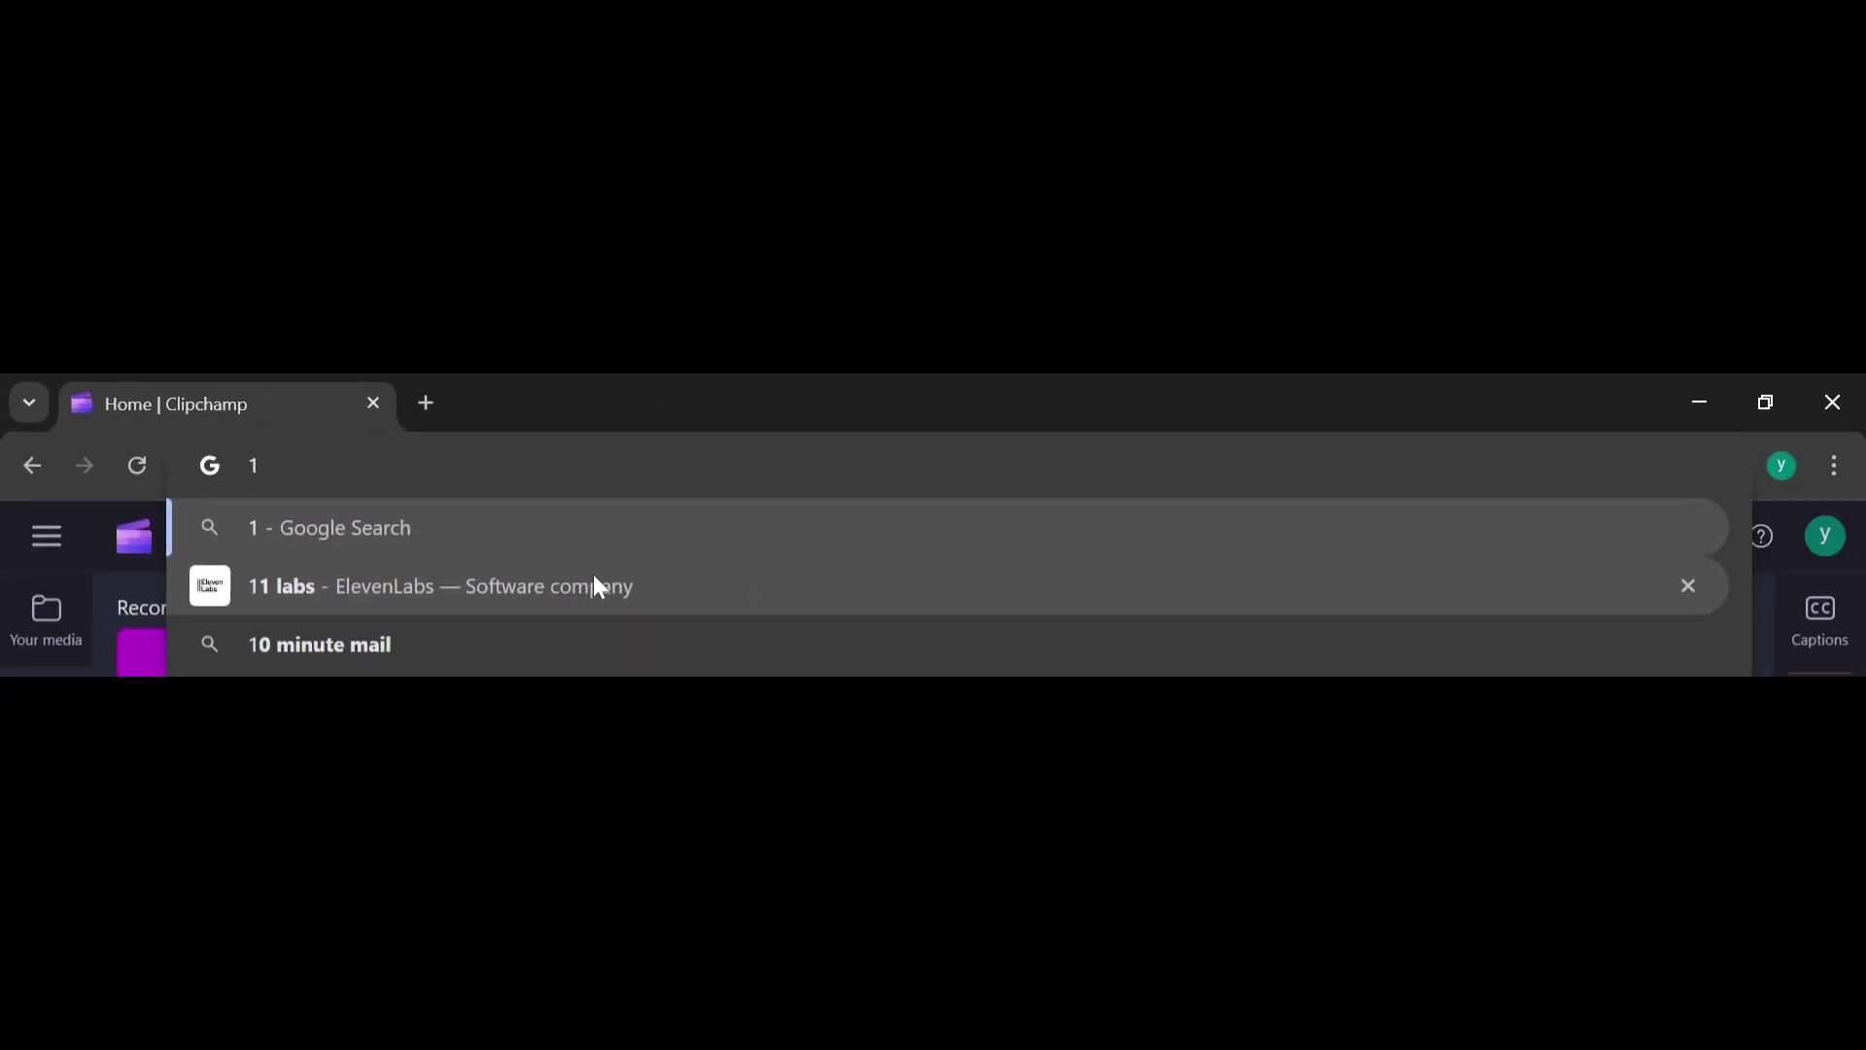
click(594, 577)
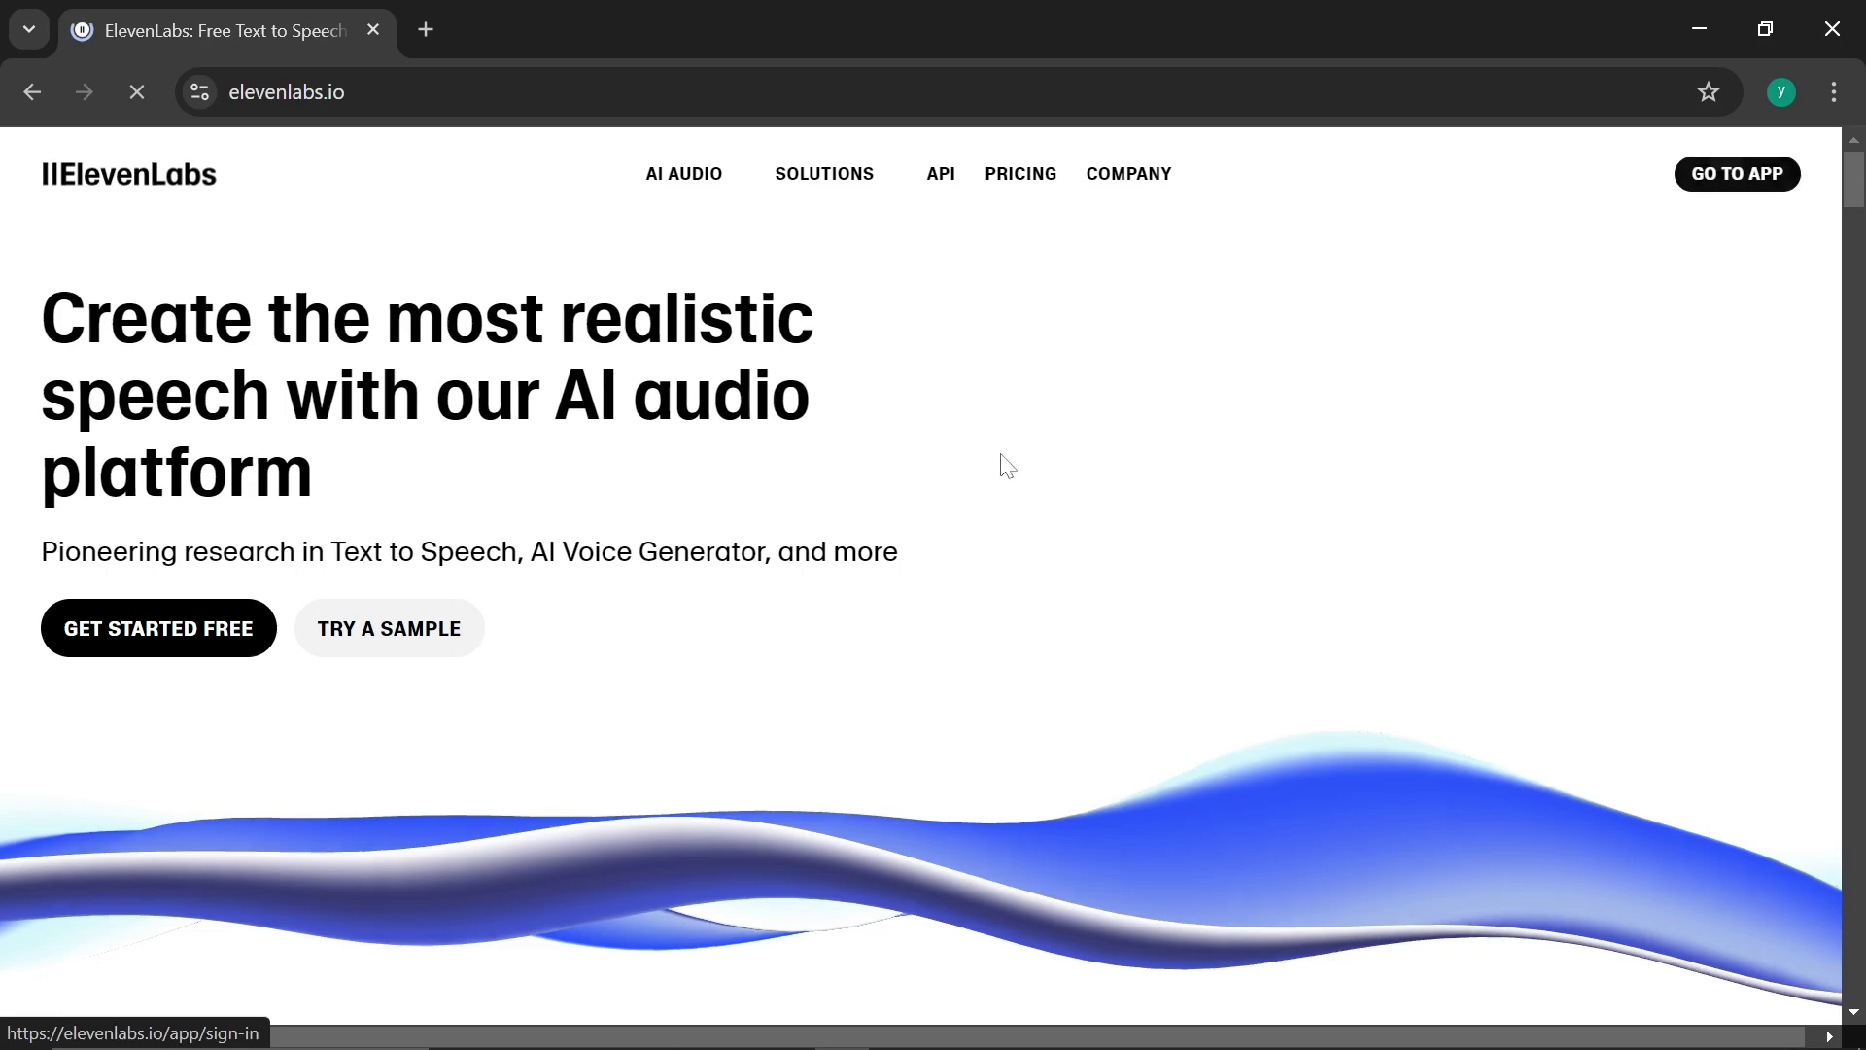
scroll(1171, 395, down, 2)
scroll(1171, 396, down, 4)
scroll(1199, 525, up, 6)
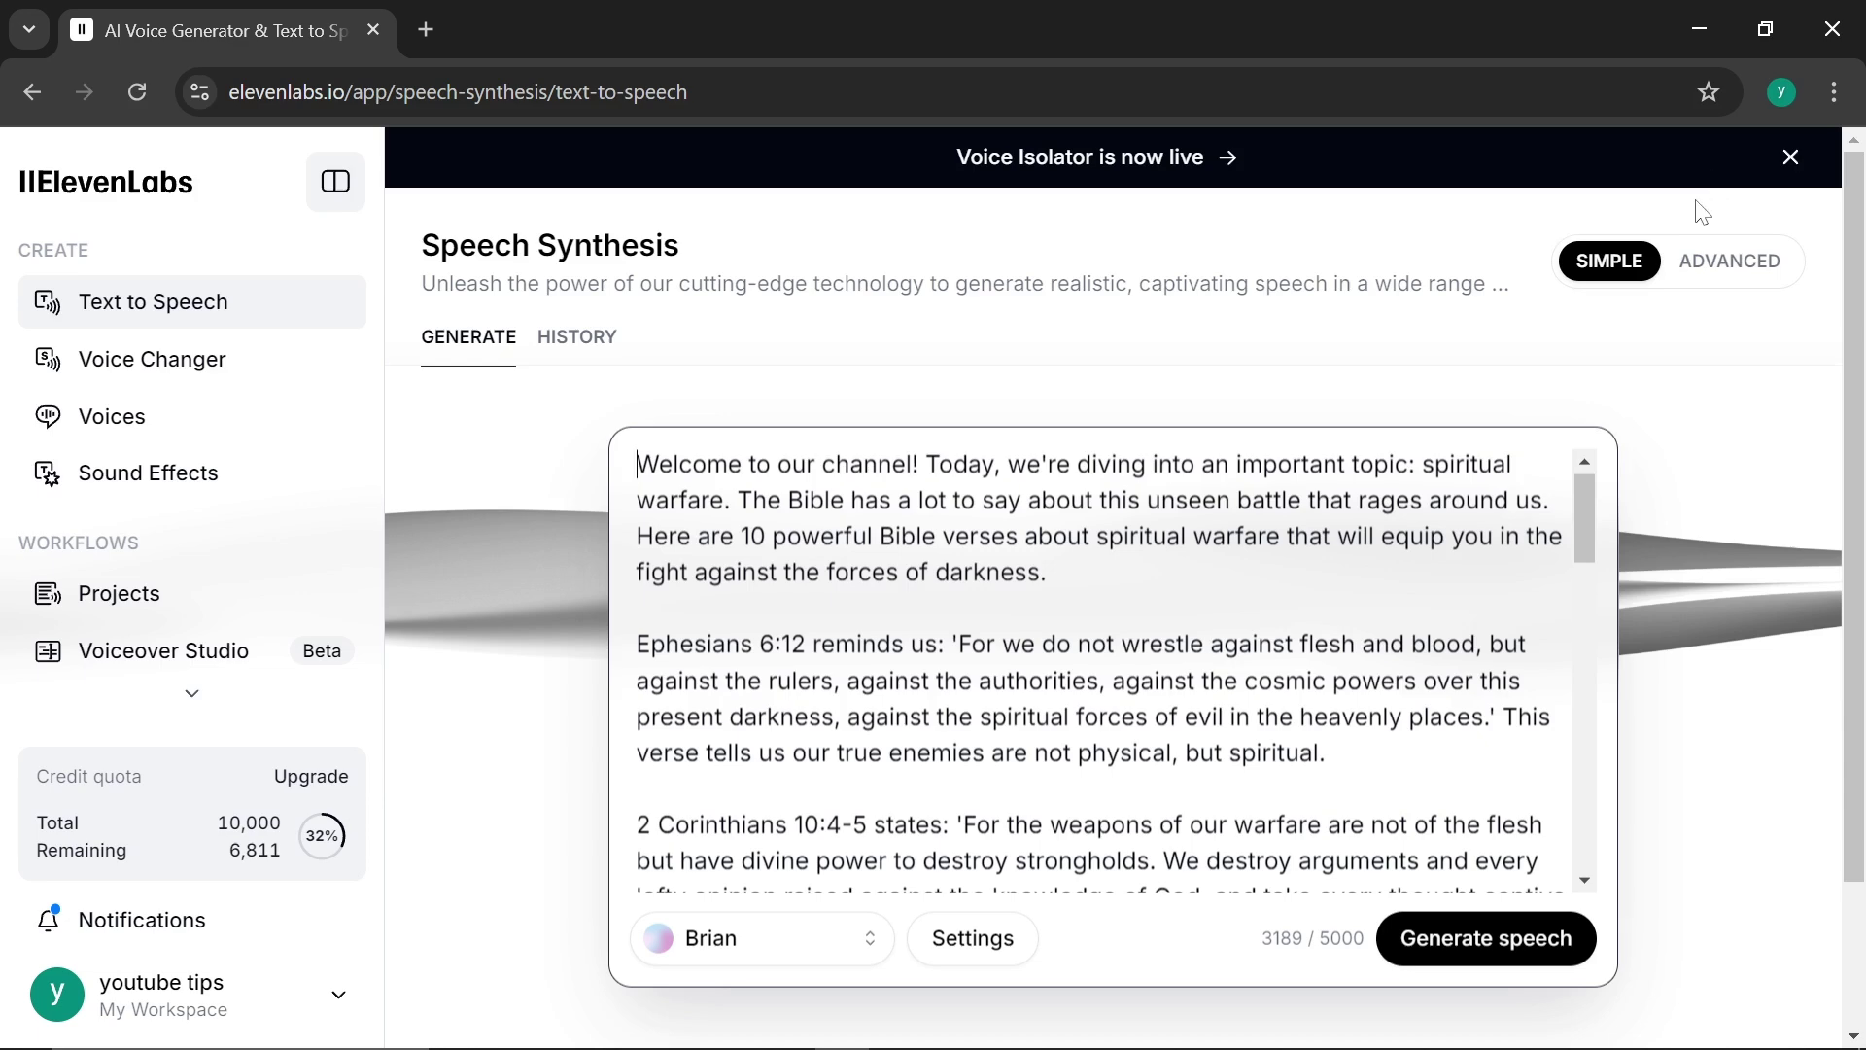
scroll(1108, 657, down, 10)
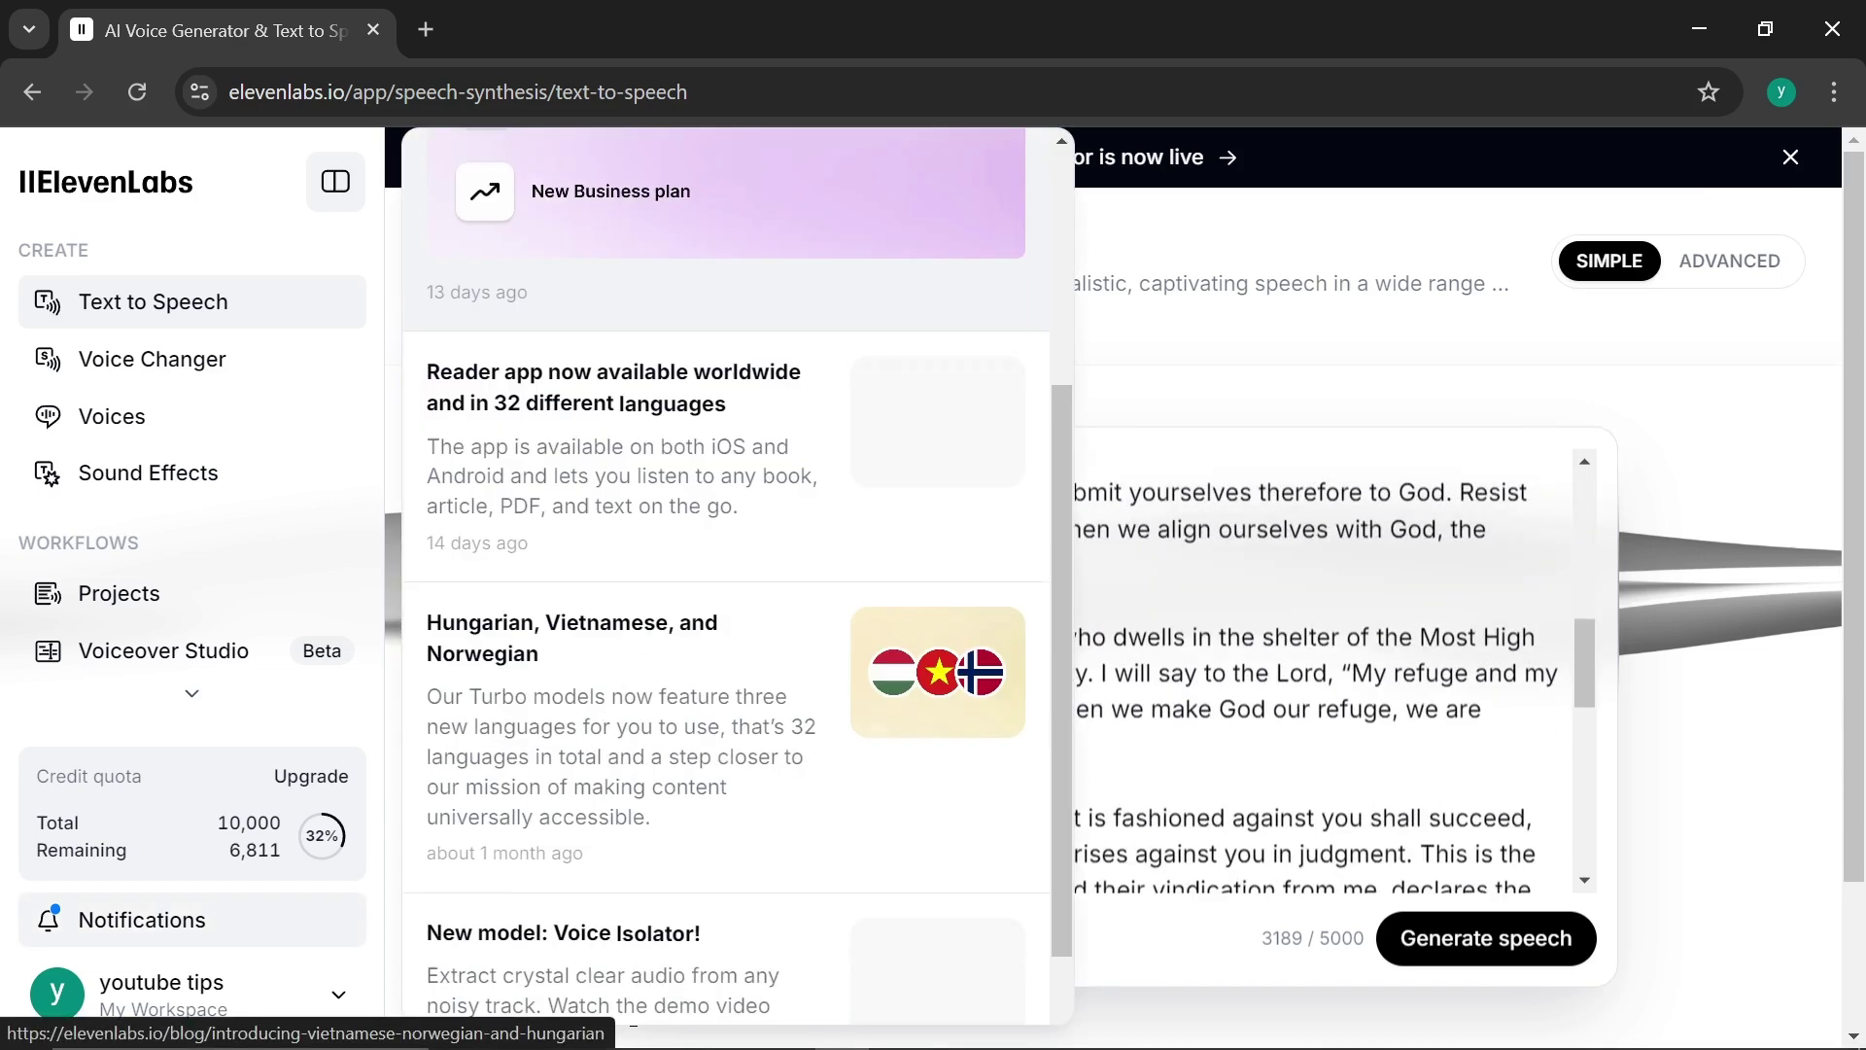
scroll(729, 583, down, 2)
click(1290, 580)
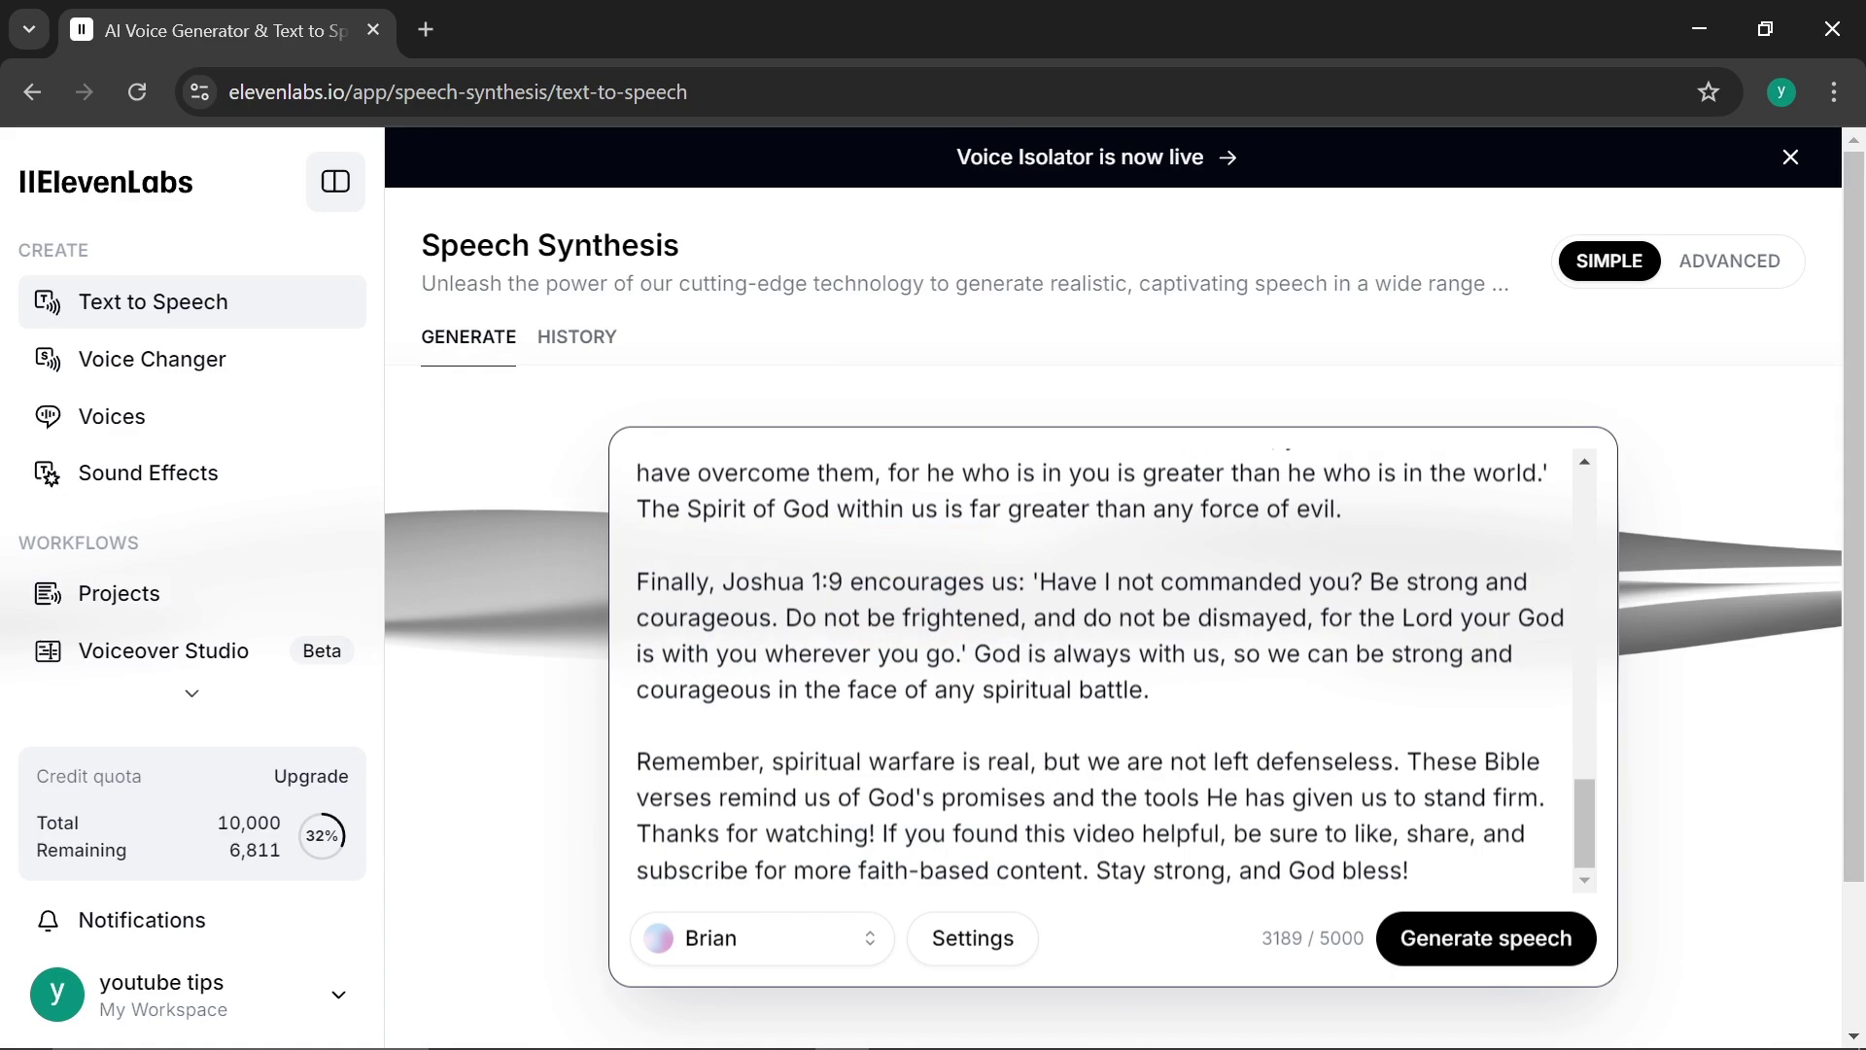
scroll(1290, 449, down, 1)
scroll(1289, 449, up, 3)
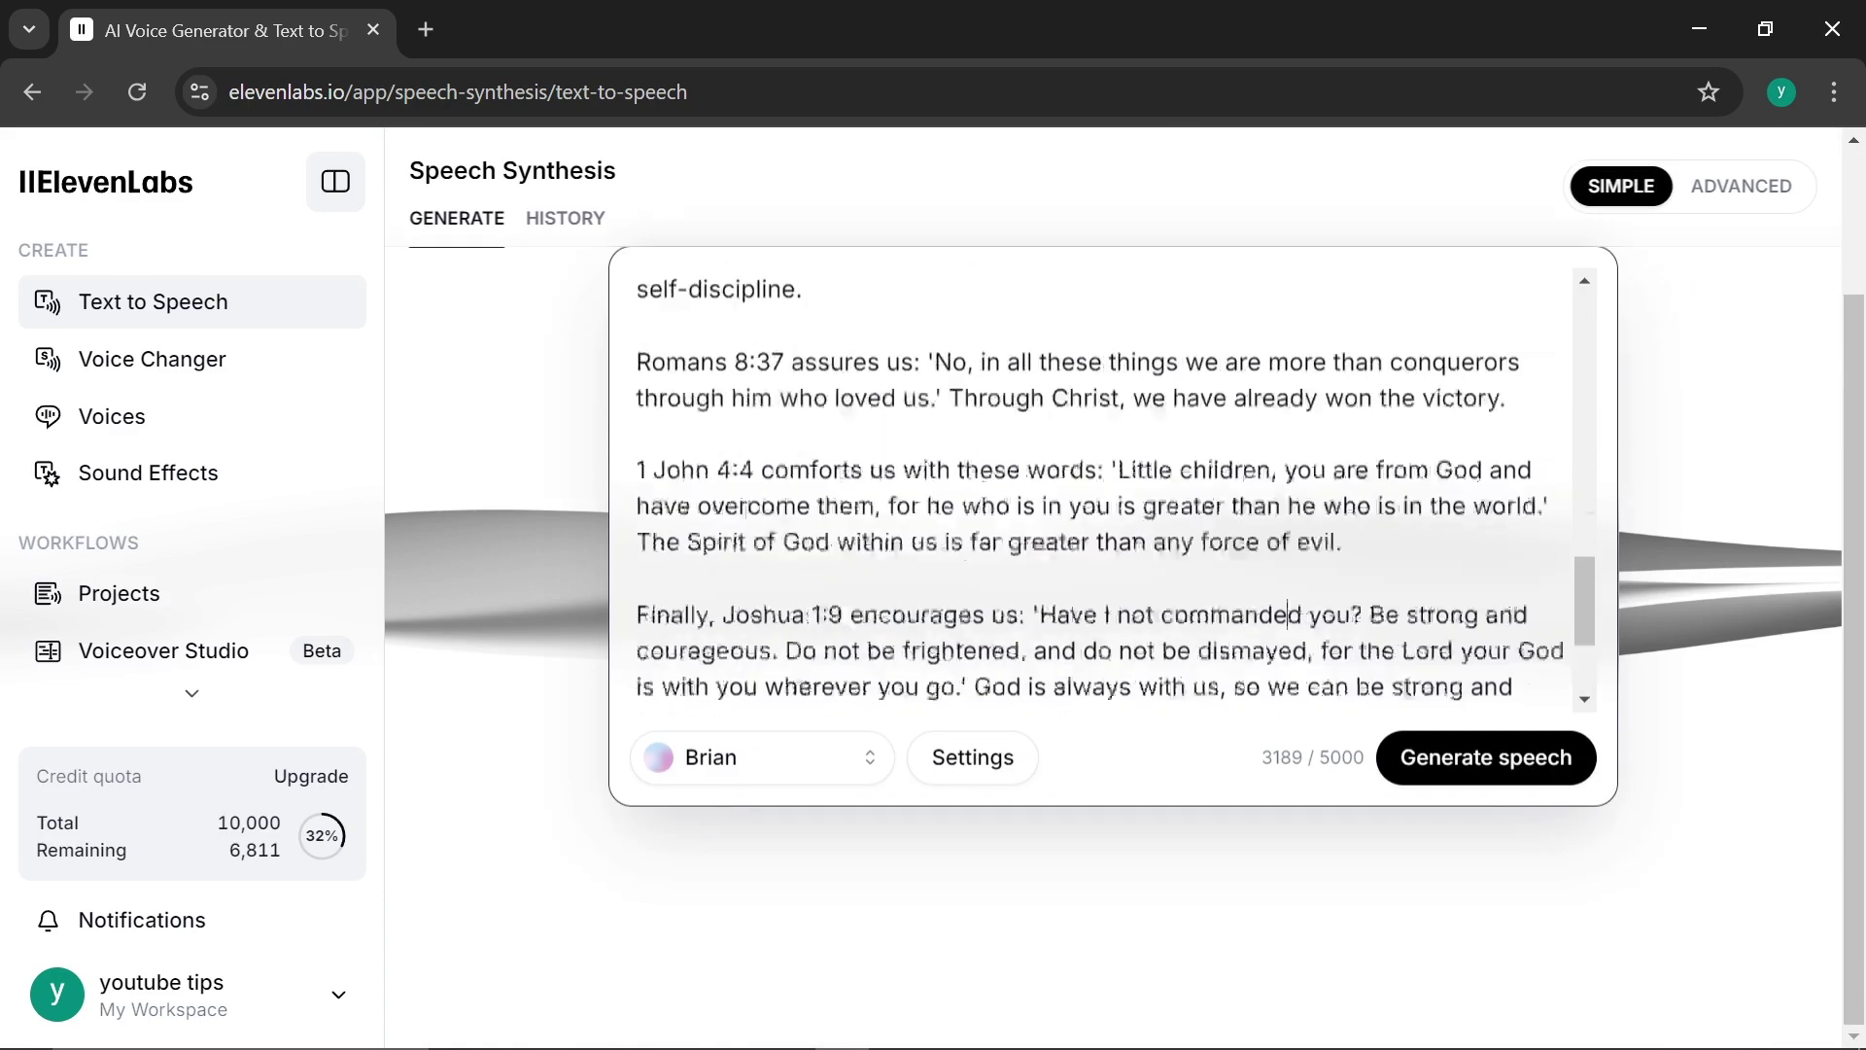
scroll(1289, 449, up, 3)
scroll(1289, 450, up, 3)
scroll(1289, 449, up, 3)
scroll(1289, 583, up, 2)
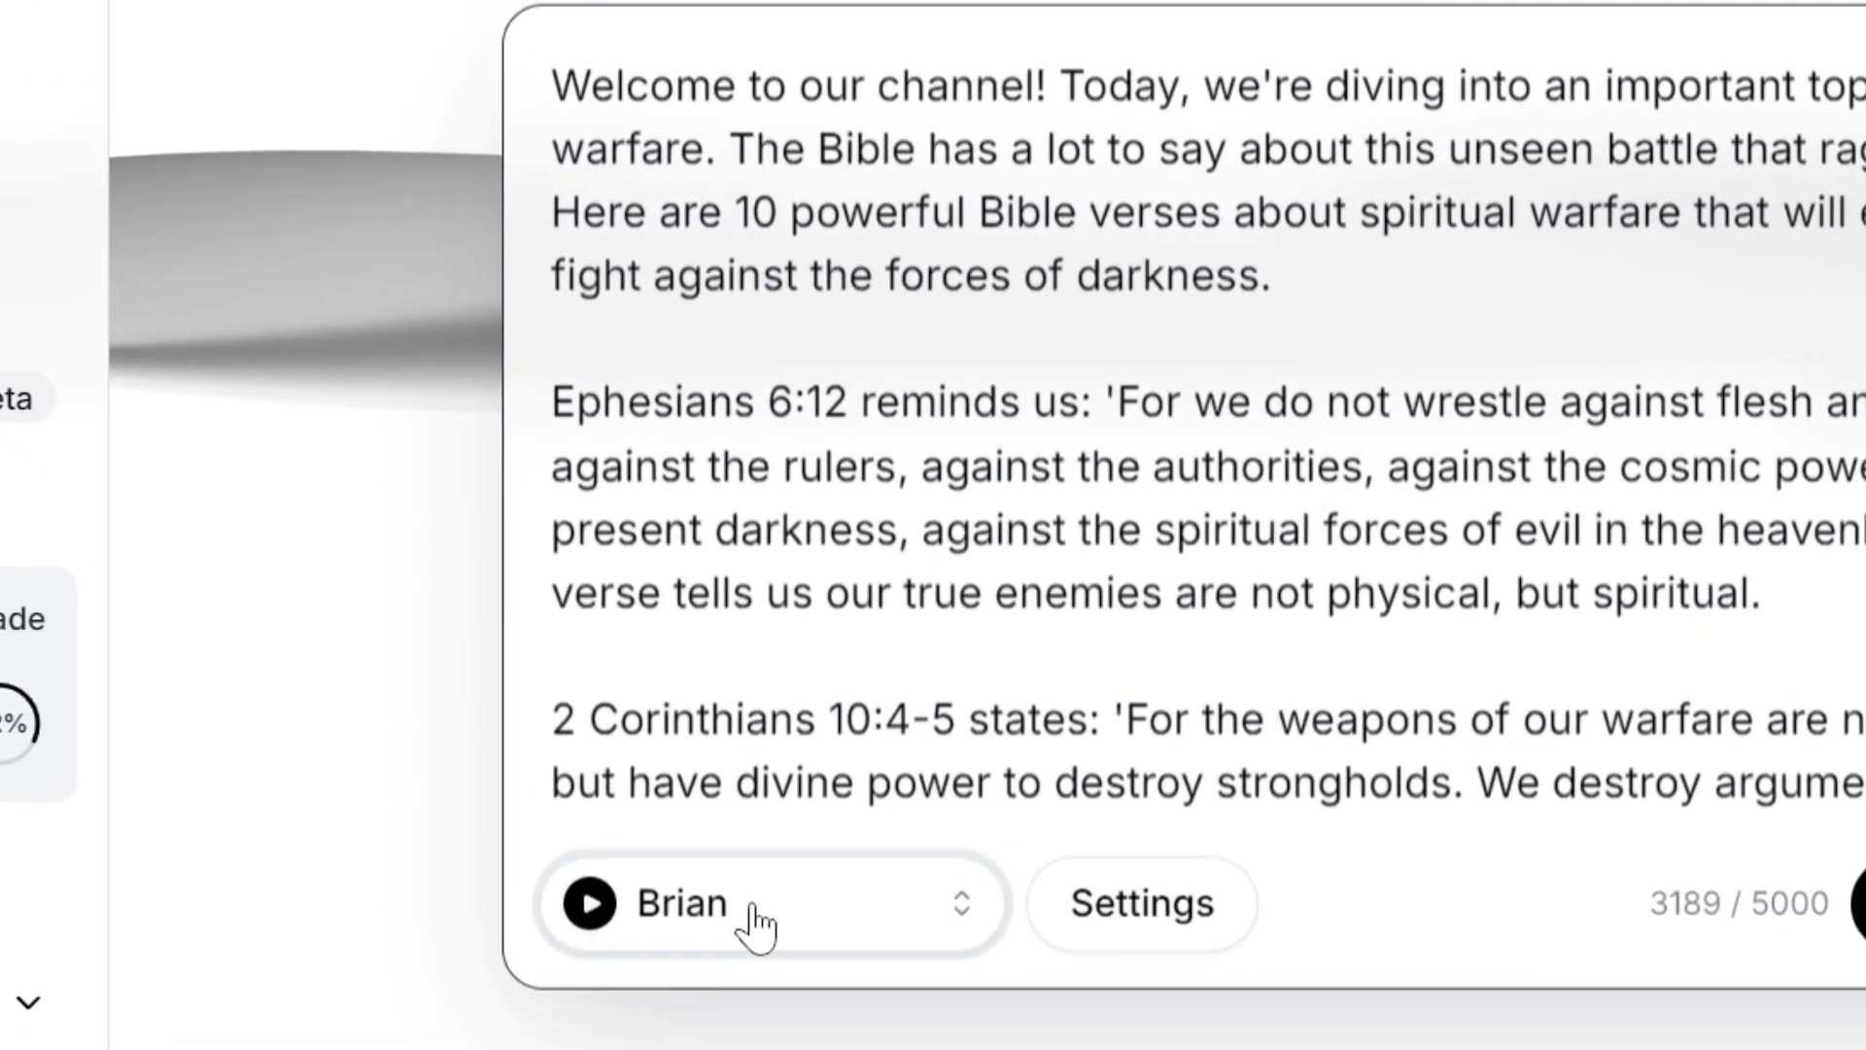
click(785, 938)
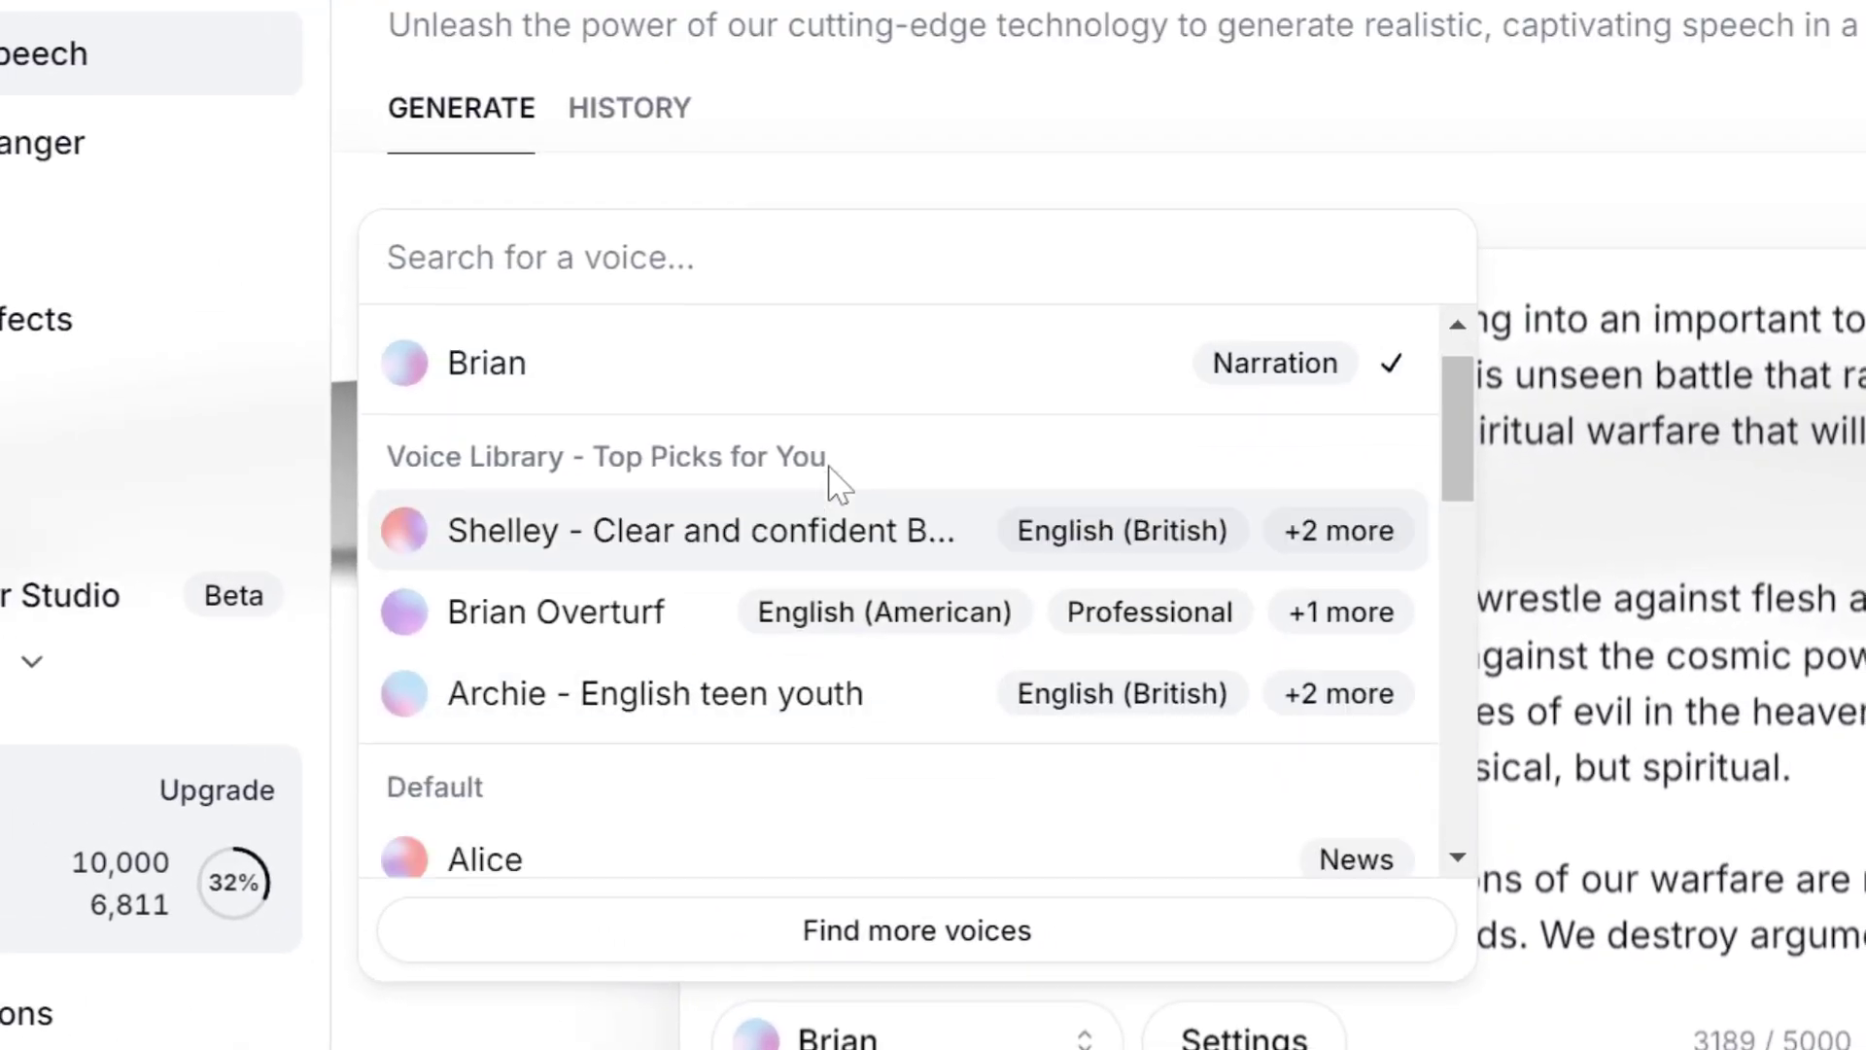
scroll(839, 483, down, 10)
scroll(729, 539, down, 1)
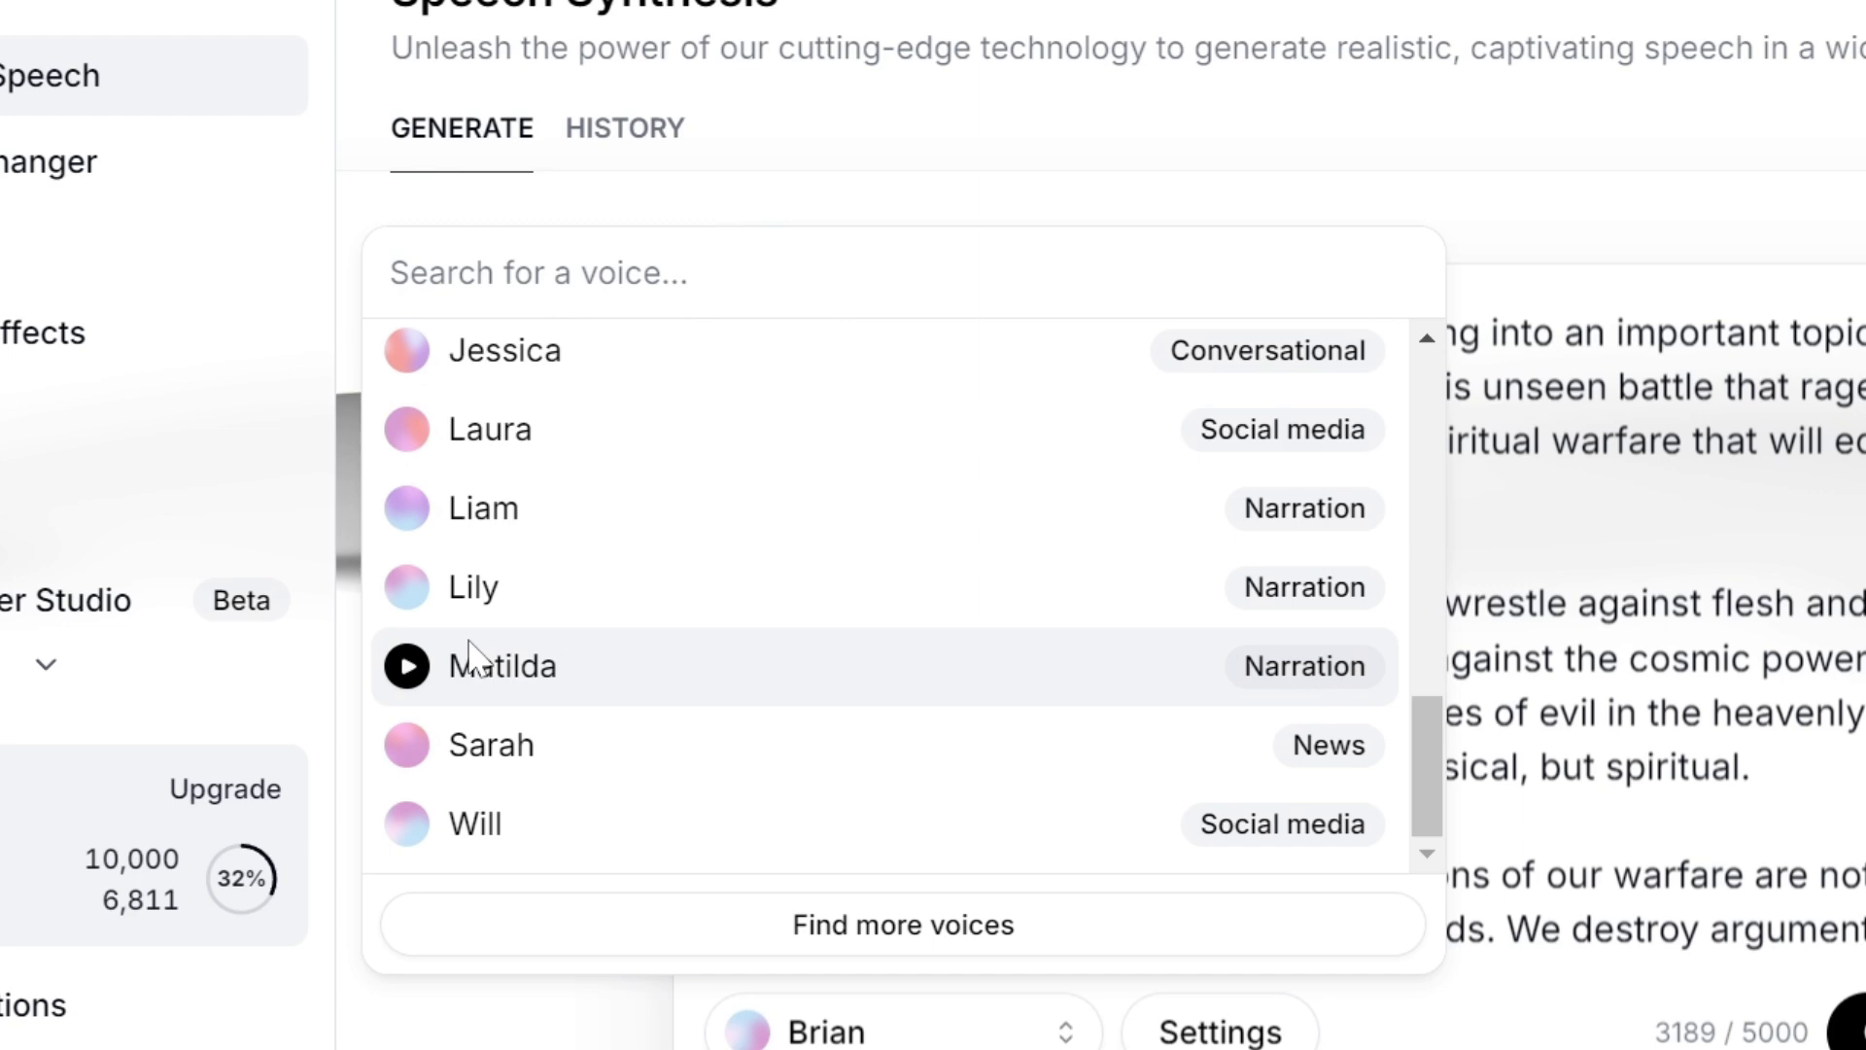
scroll(854, 481, up, 10)
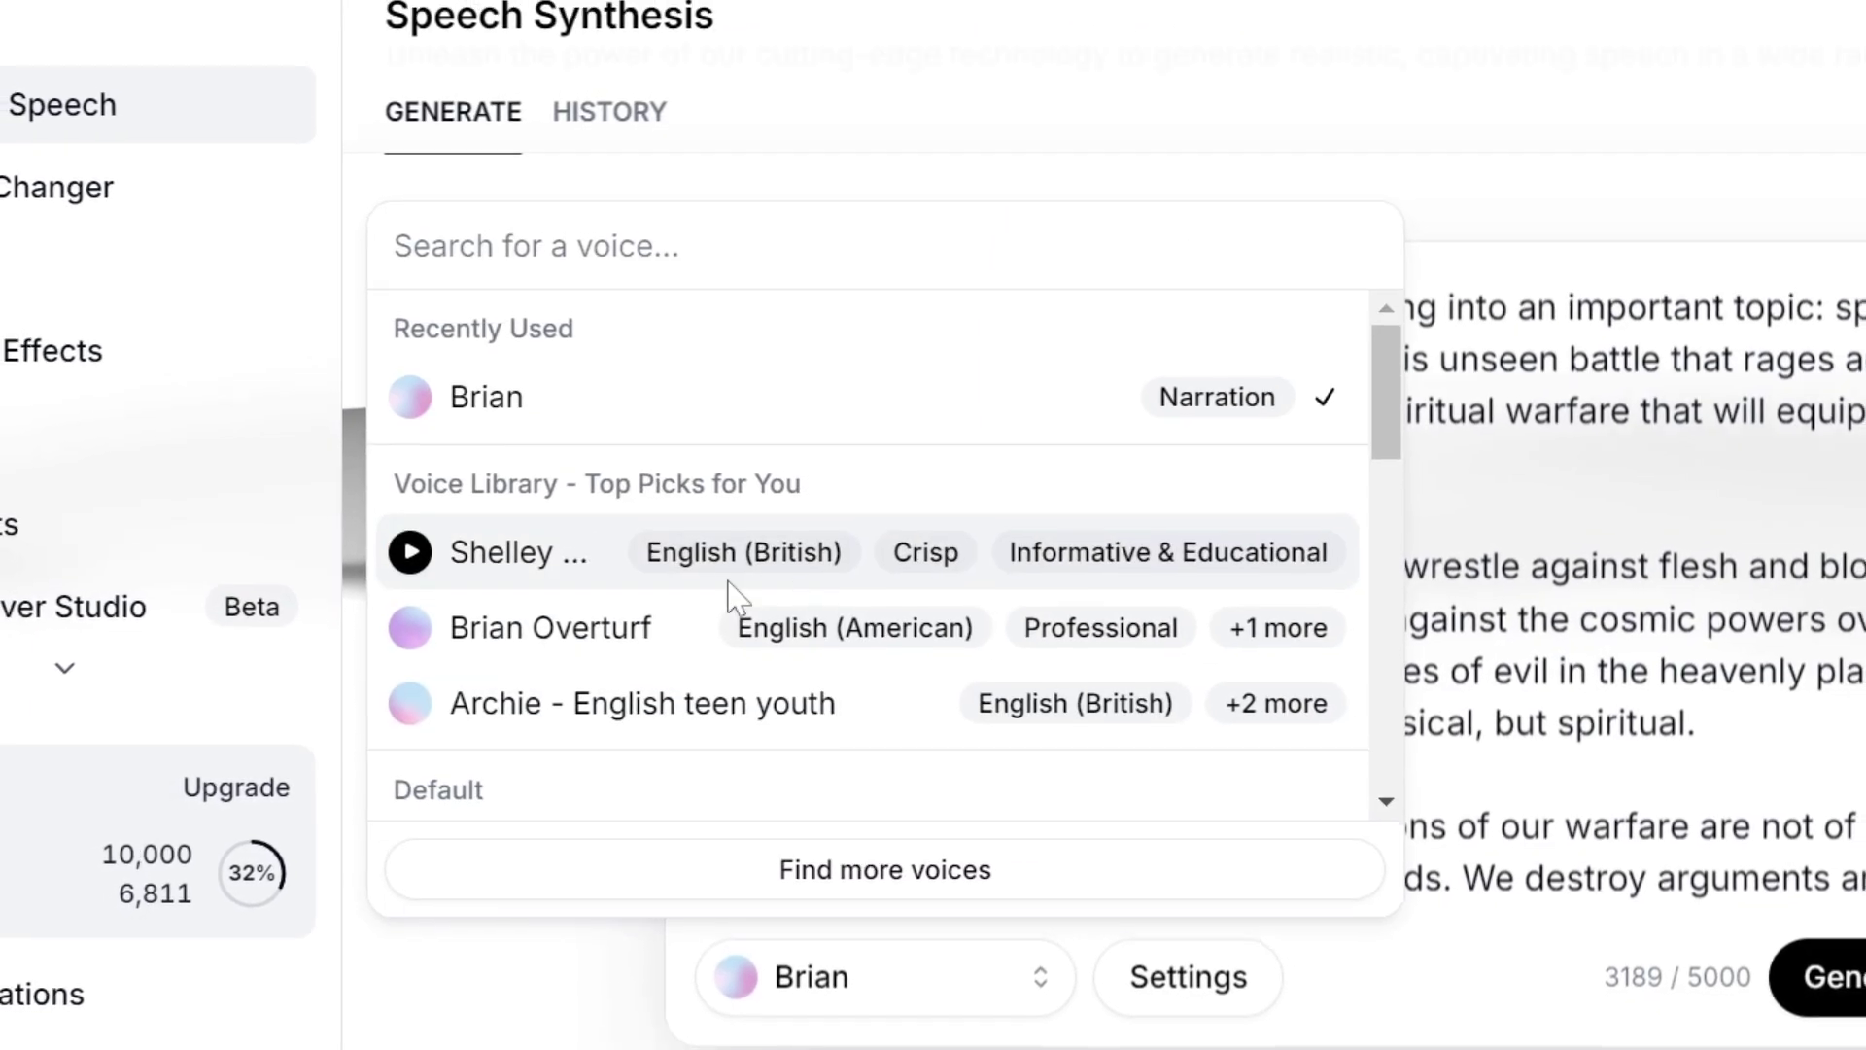
scroll(539, 455, down, 10)
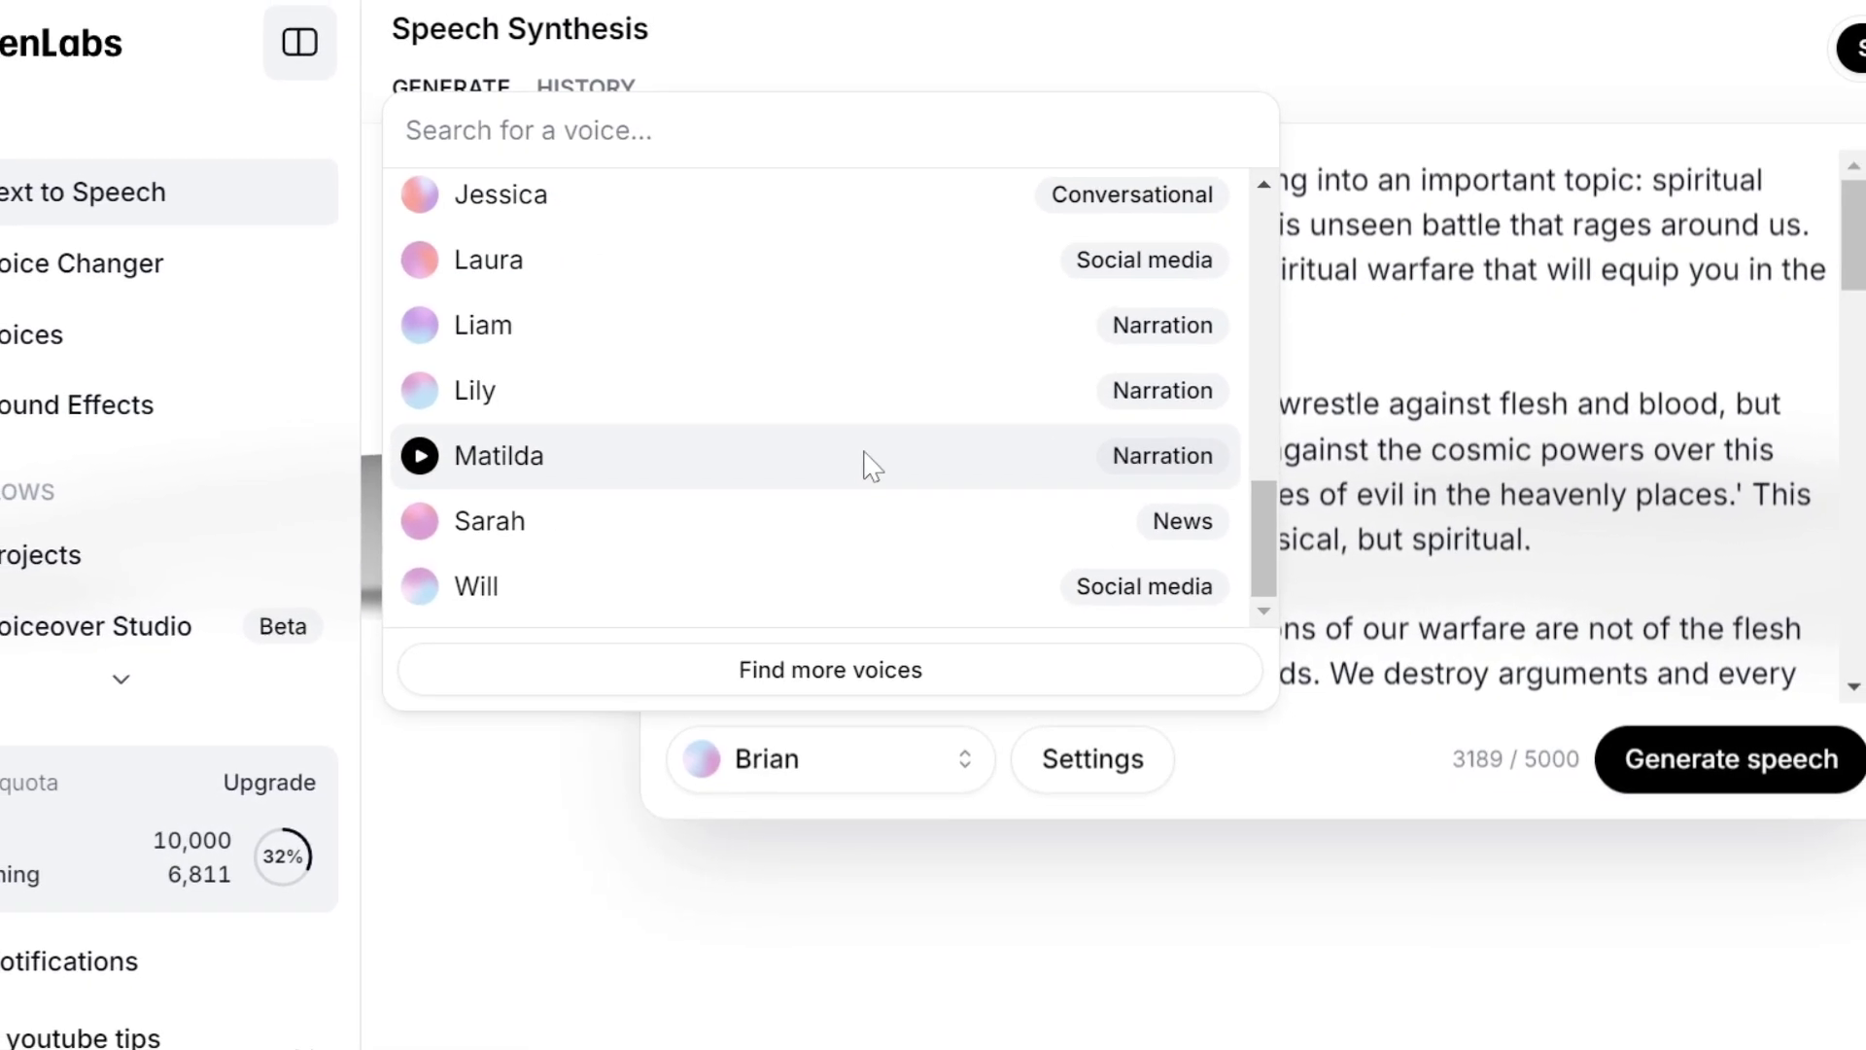
scroll(717, 571, up, 1)
scroll(730, 568, up, 5)
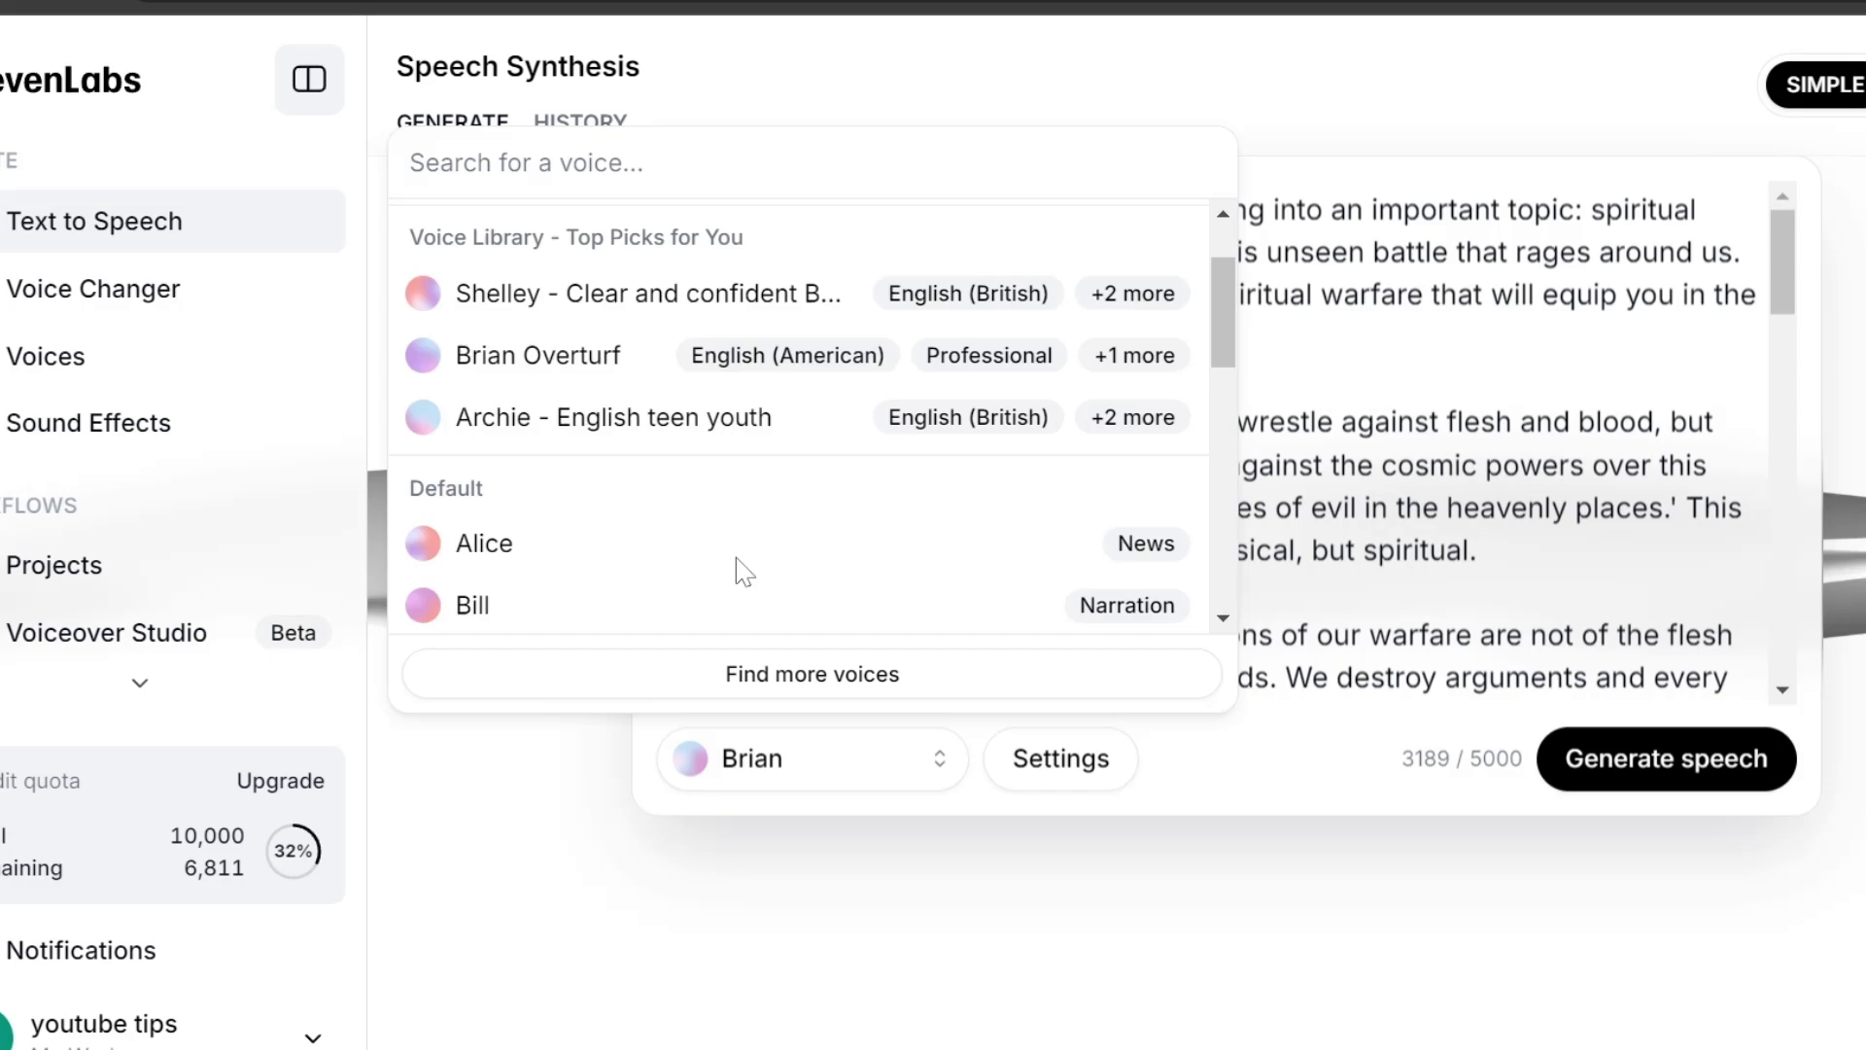
scroll(736, 571, up, 3)
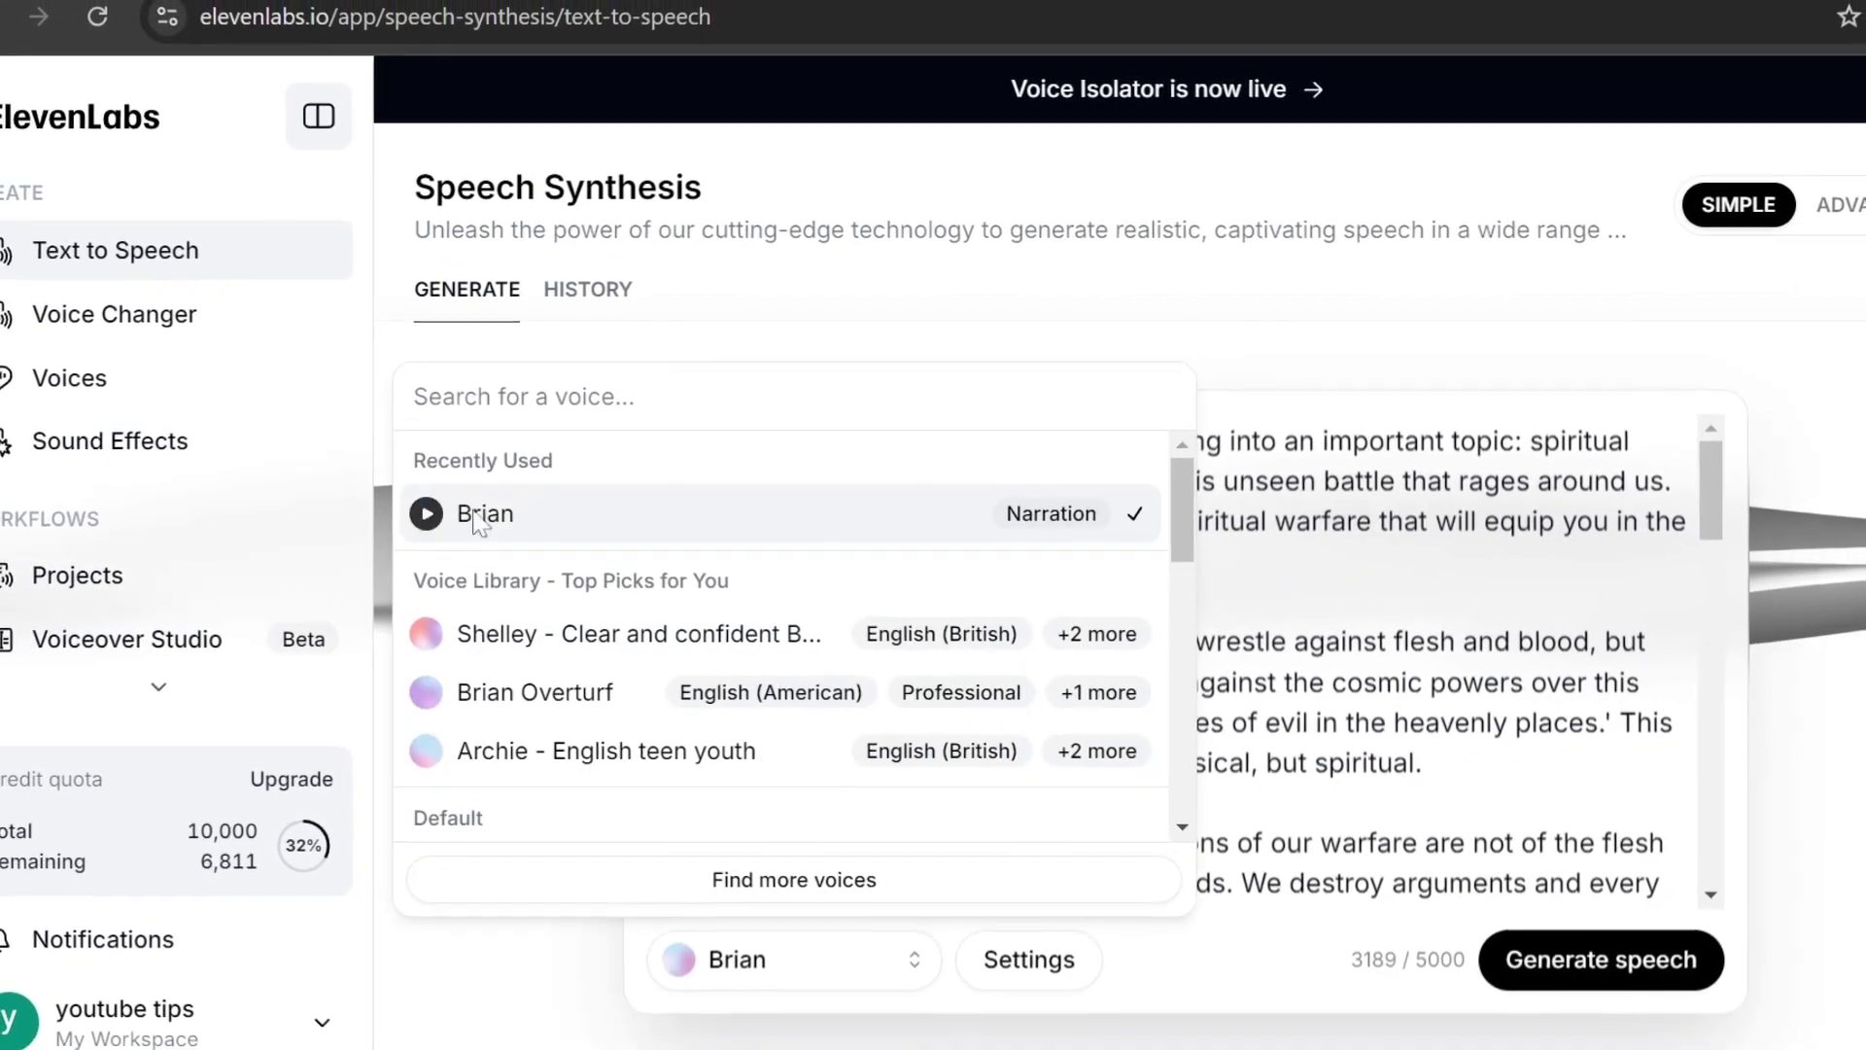
scroll(533, 658, down, 3)
scroll(741, 646, down, 3)
scroll(876, 730, down, 3)
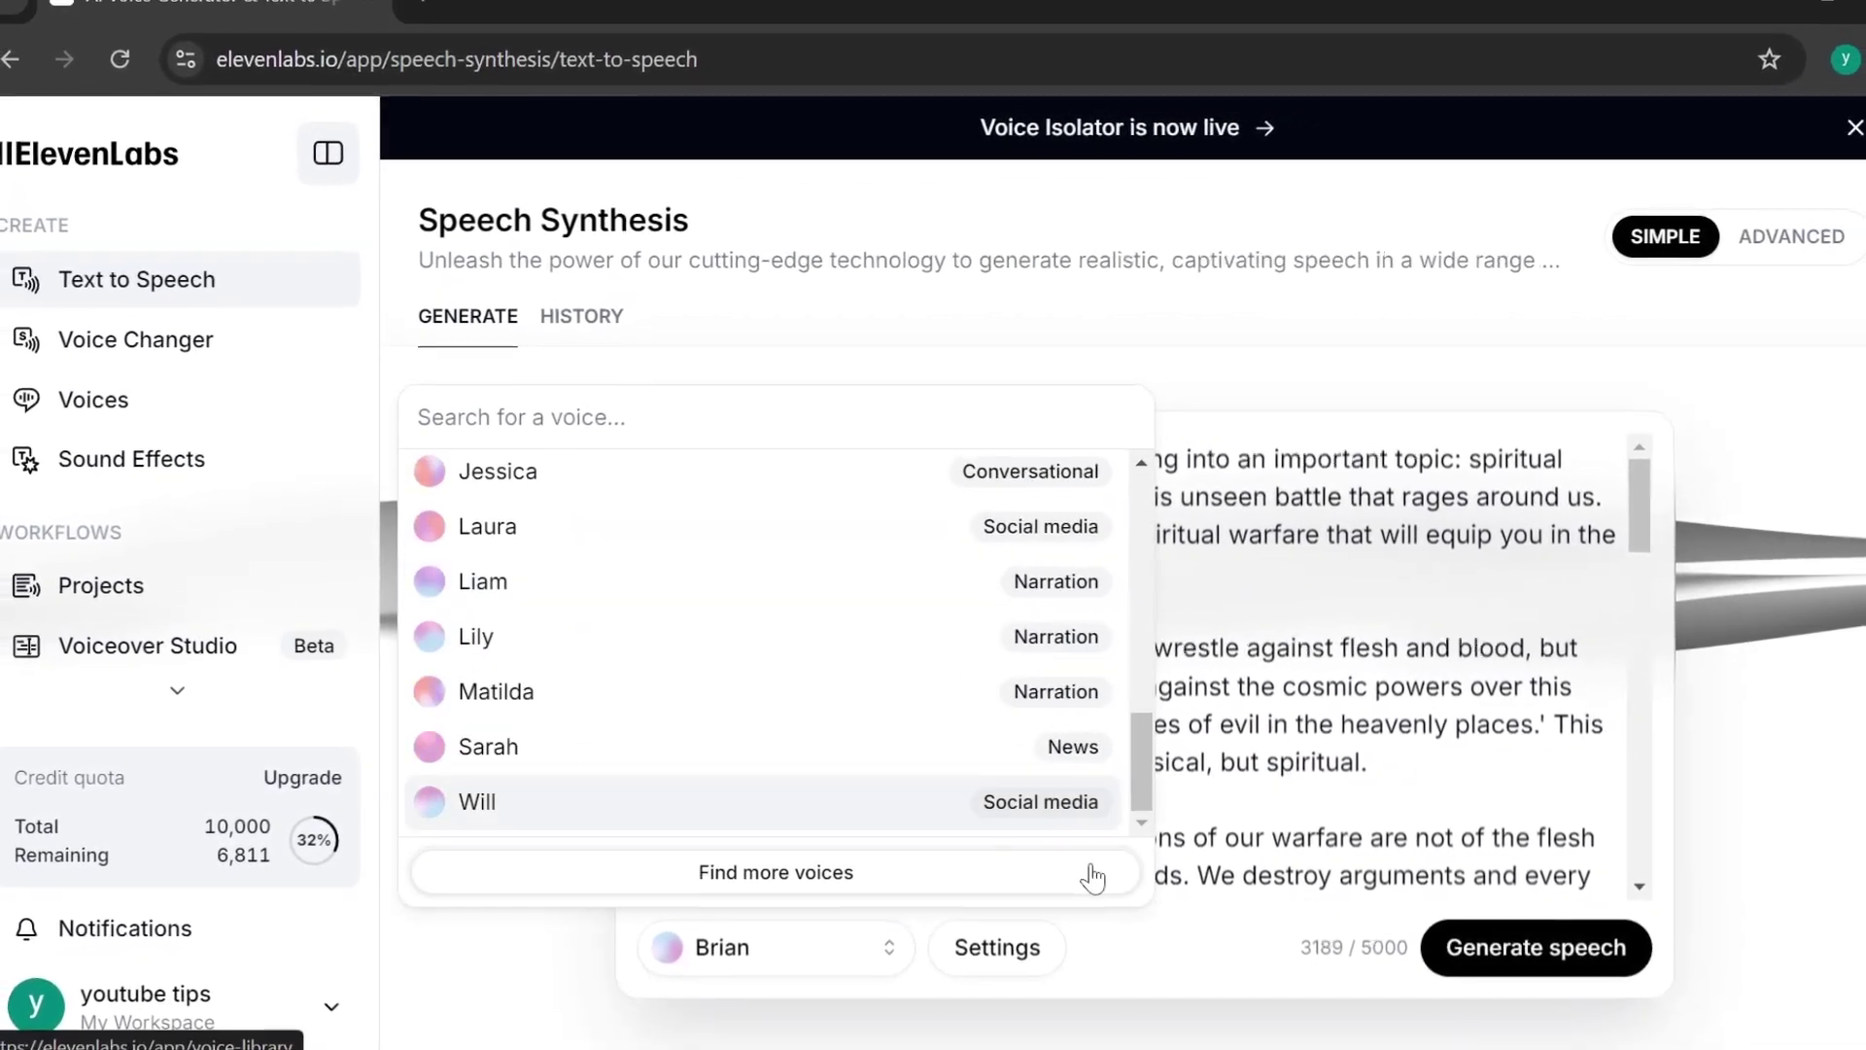
key(Escape)
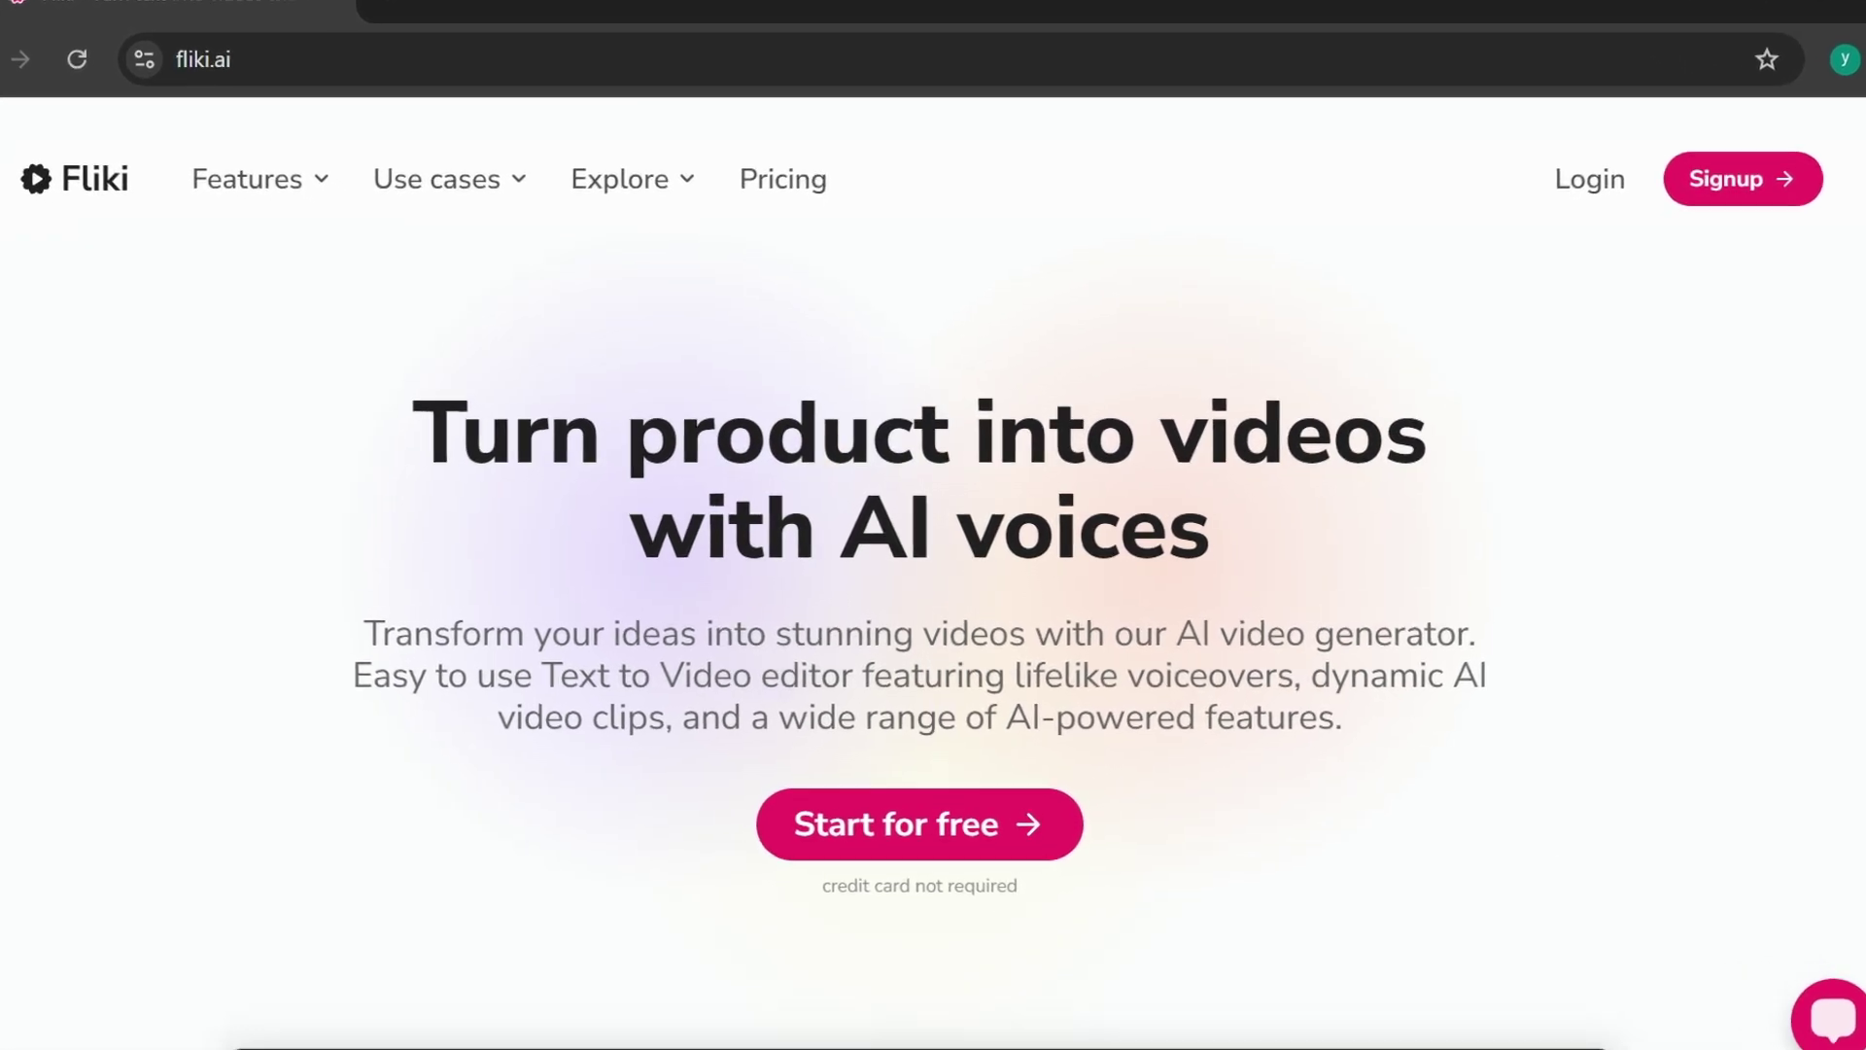
scroll(428, 694, down, 5)
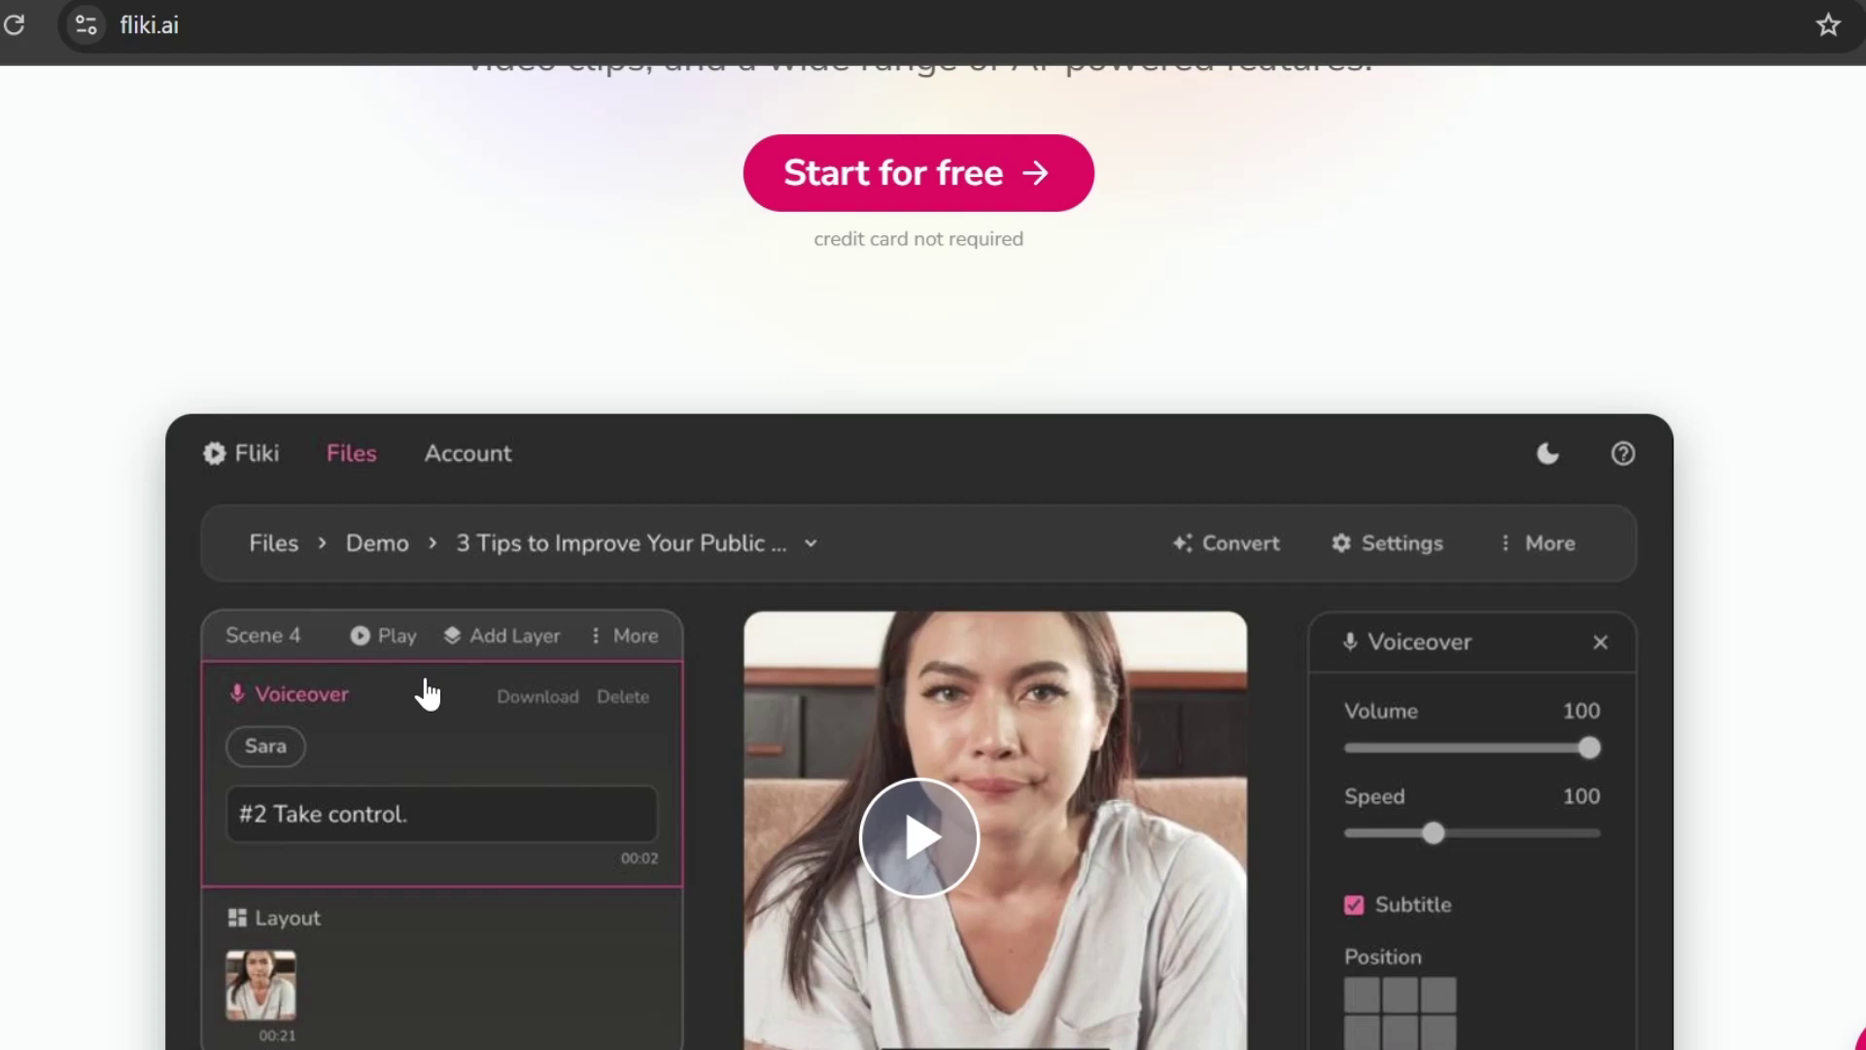
scroll(428, 695, down, 5)
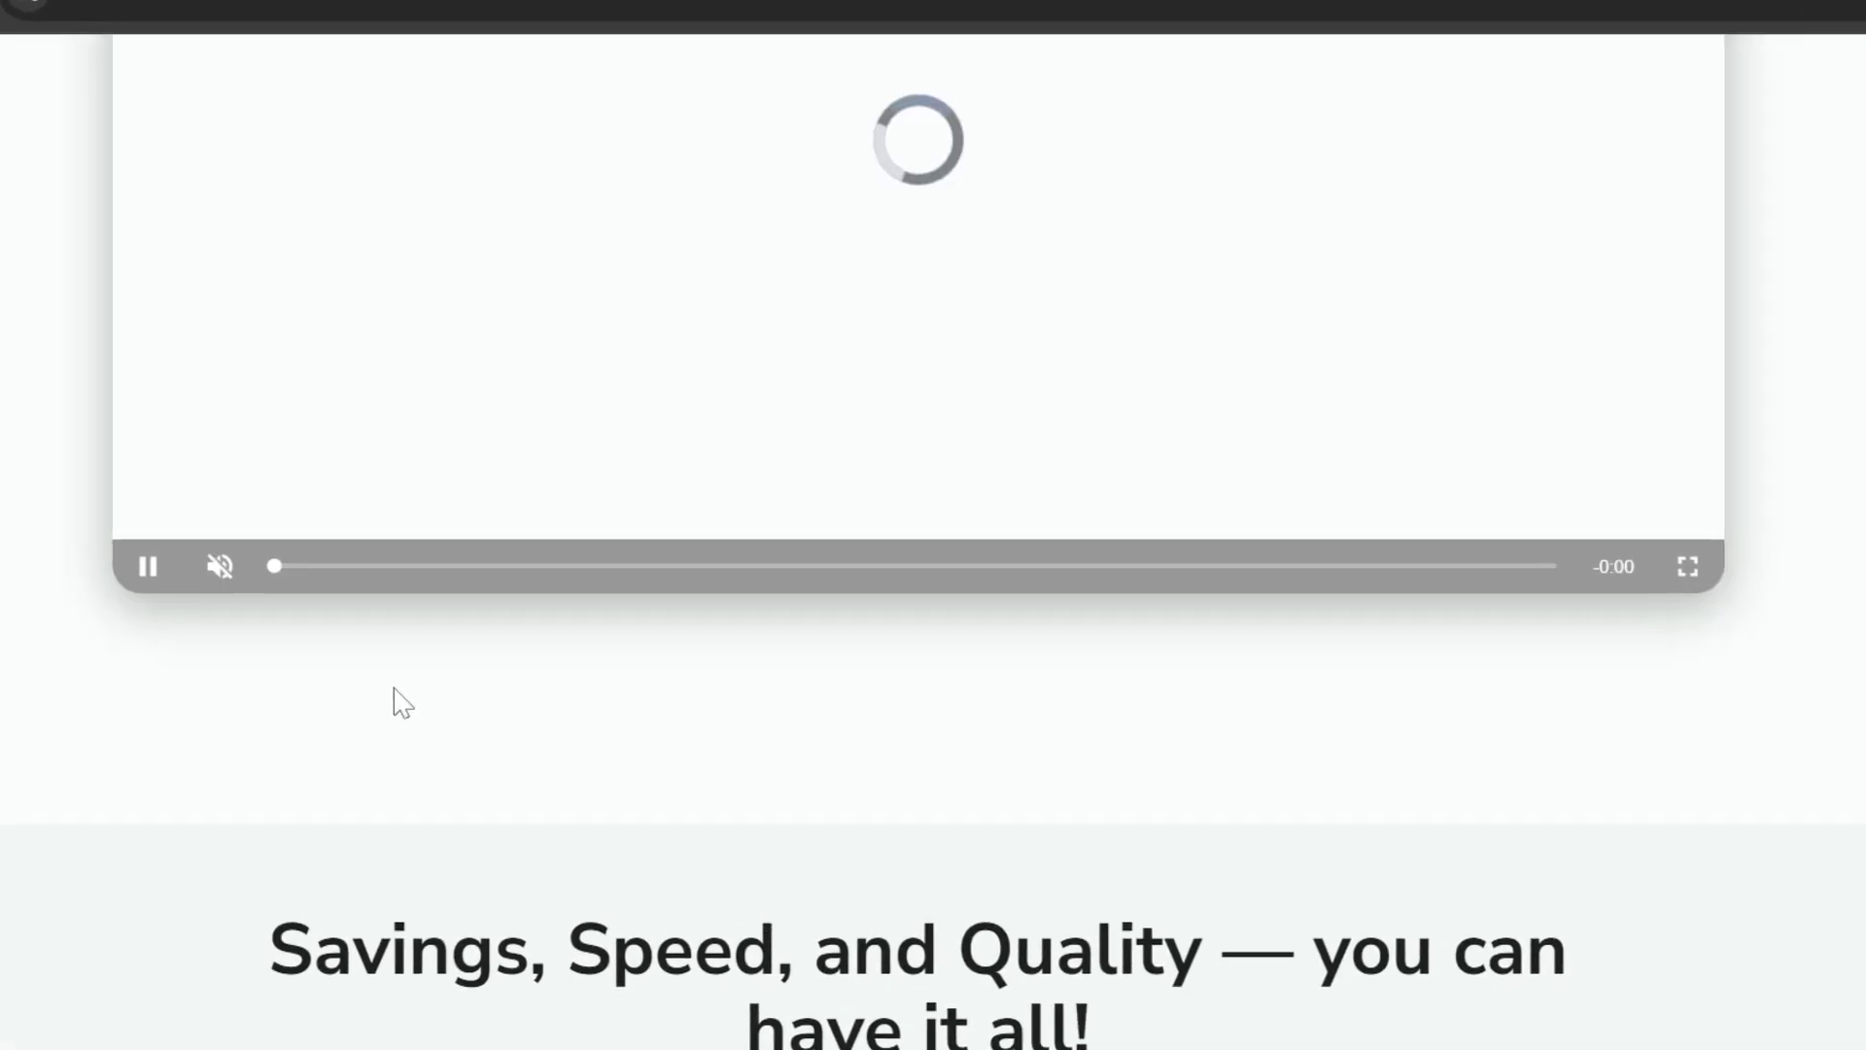
scroll(403, 702, up, 5)
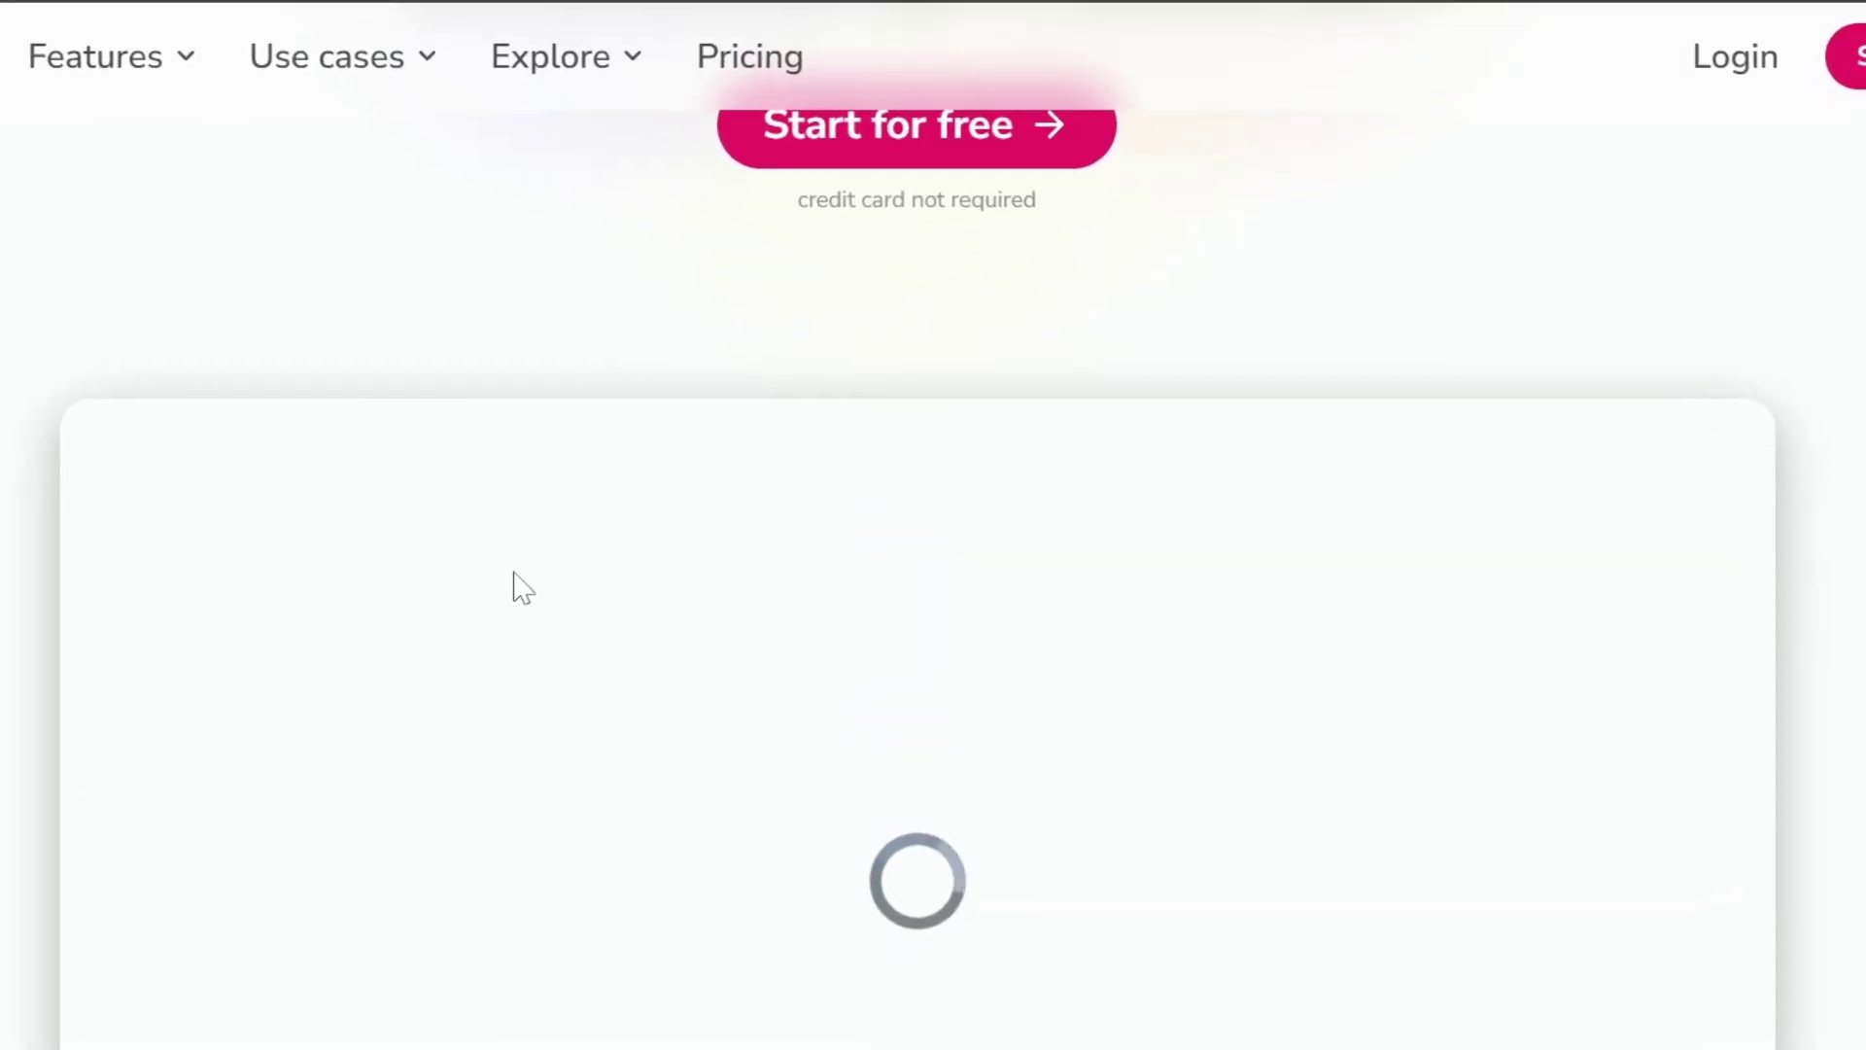
scroll(522, 583, up, 5)
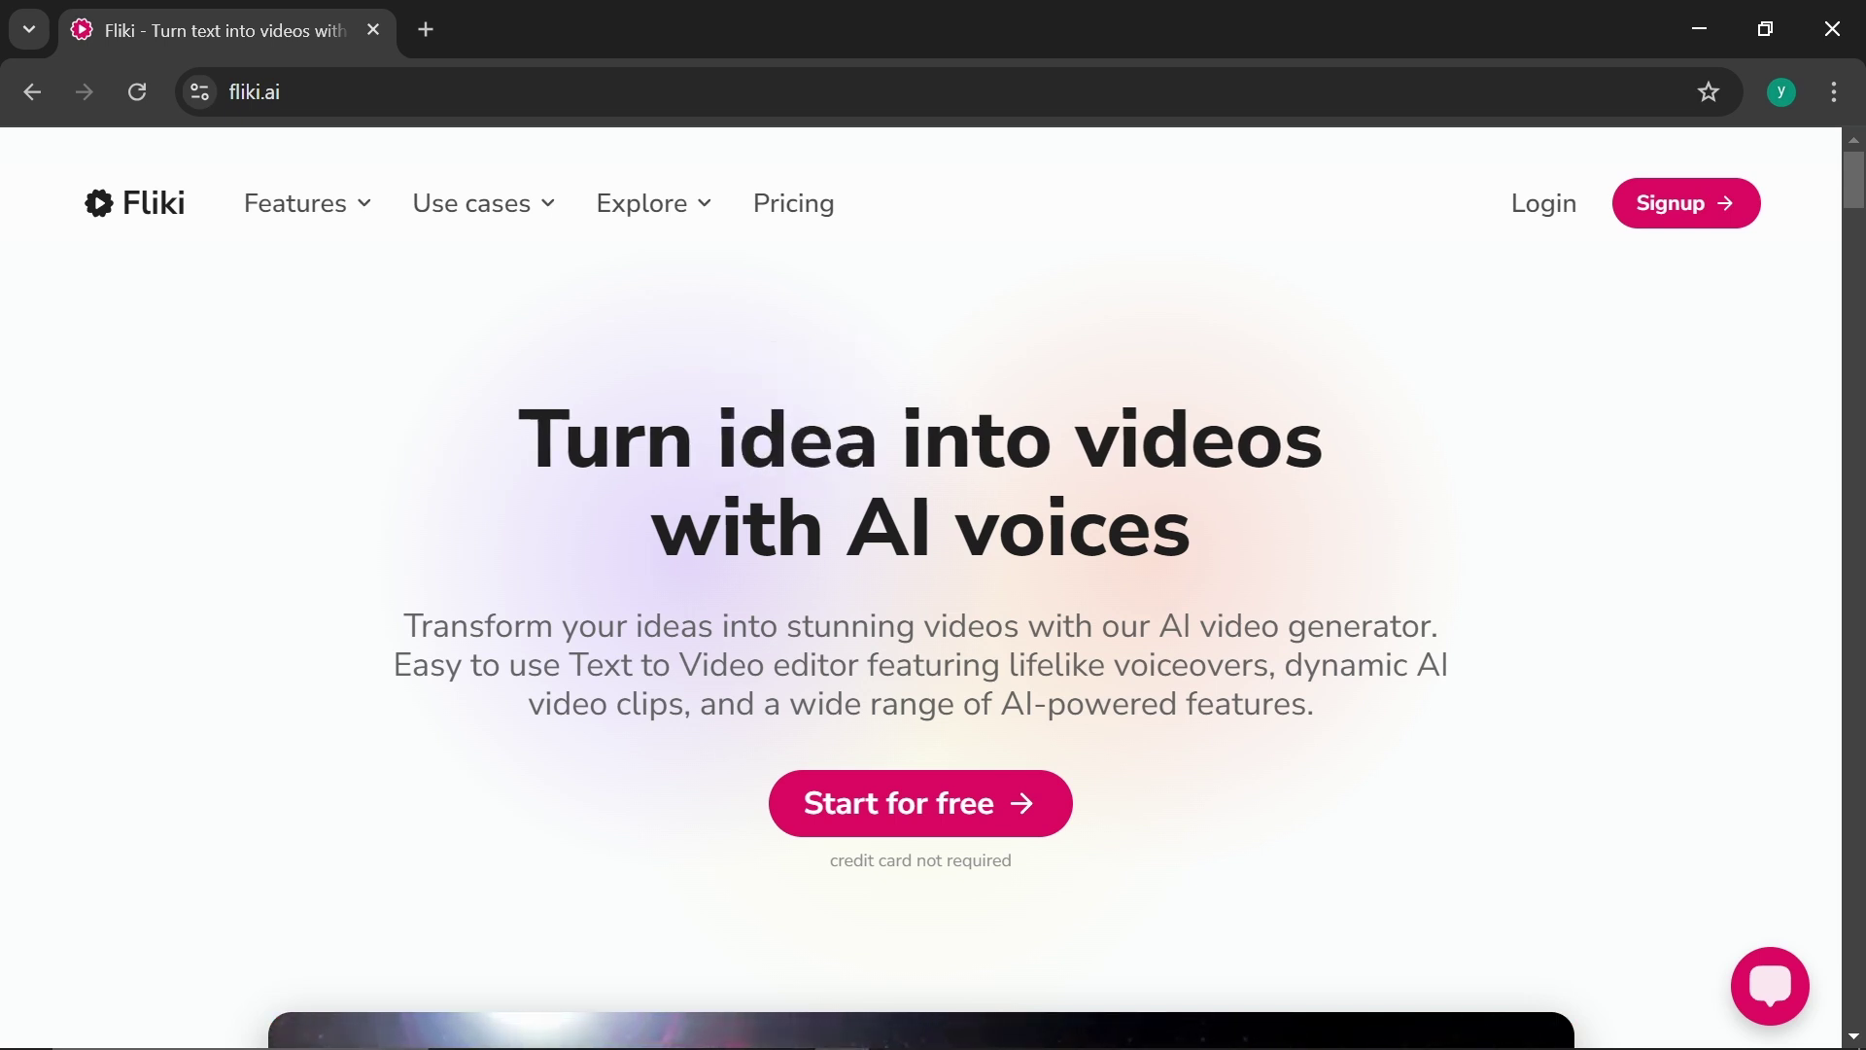
Create a Fliki account via Continue with Google using the chosen Google account.
click(1707, 219)
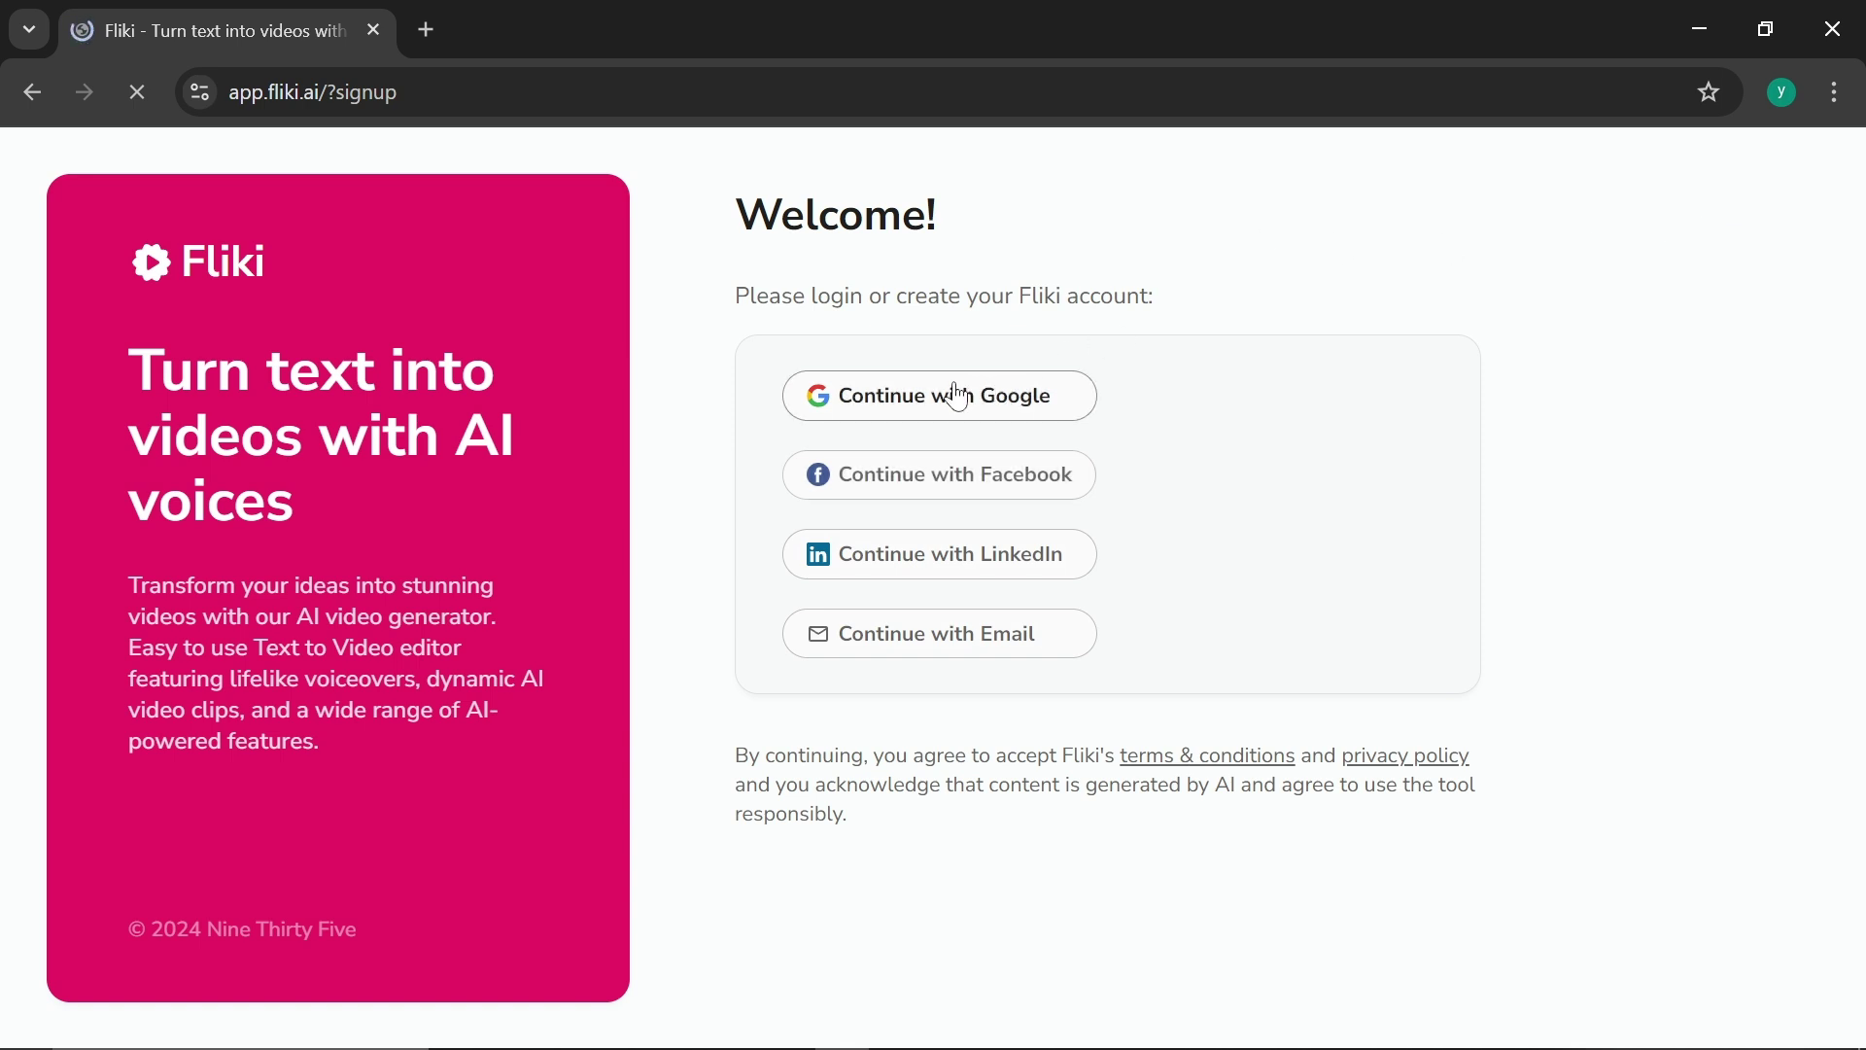
click(870, 415)
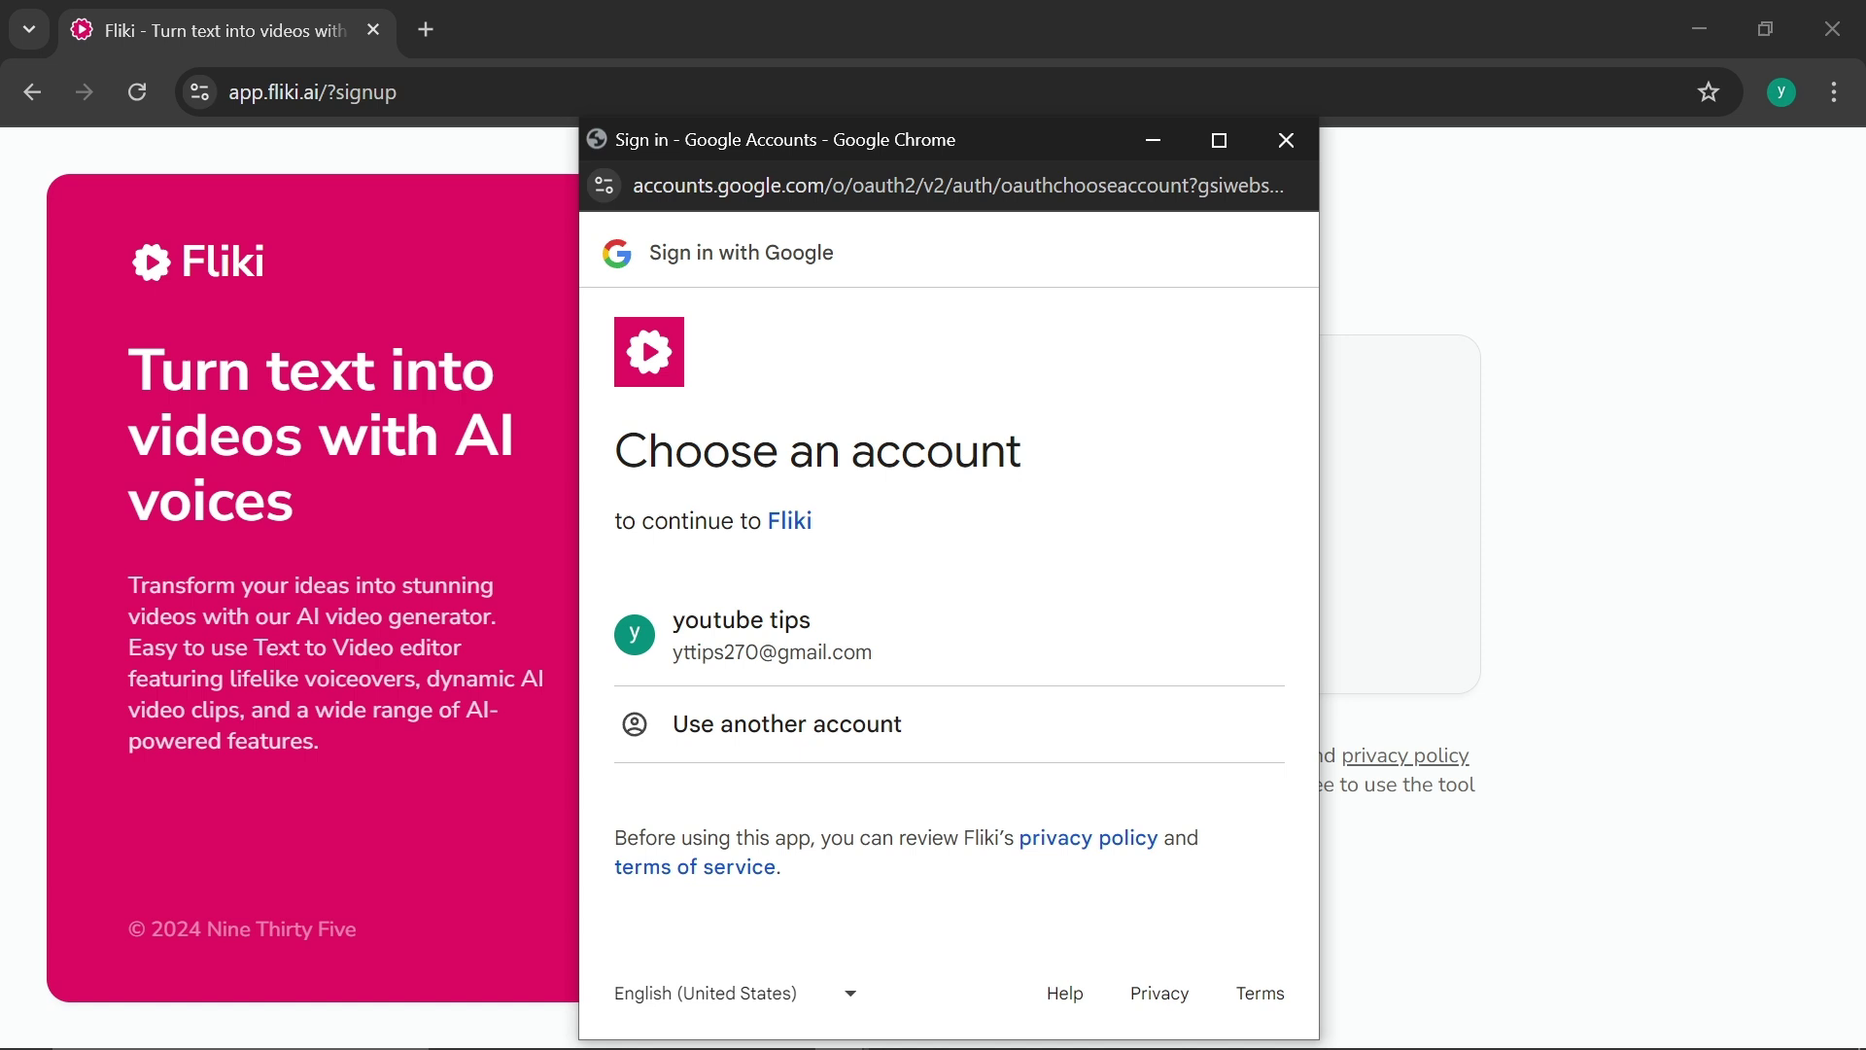
click(767, 643)
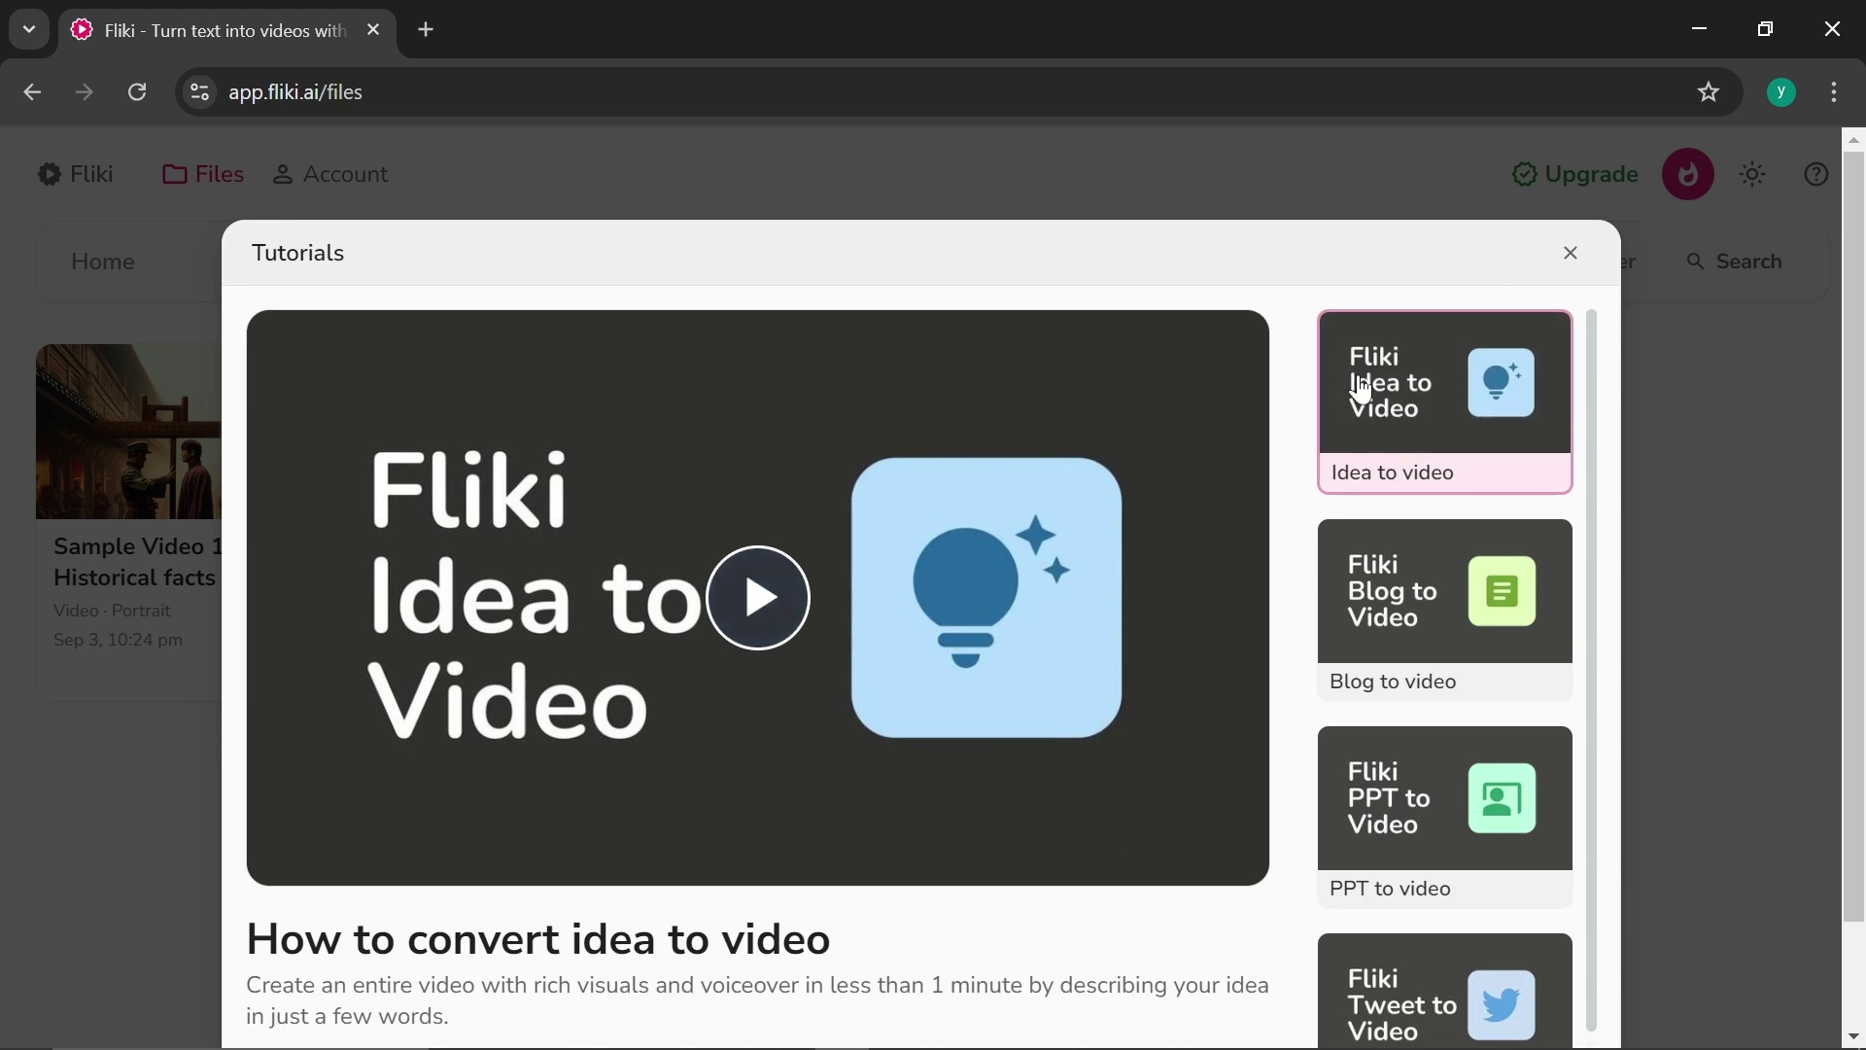
scroll(1415, 383, down, 5)
scroll(1433, 792, down, 2)
scroll(1431, 793, down, 1)
scroll(1436, 802, down, 2)
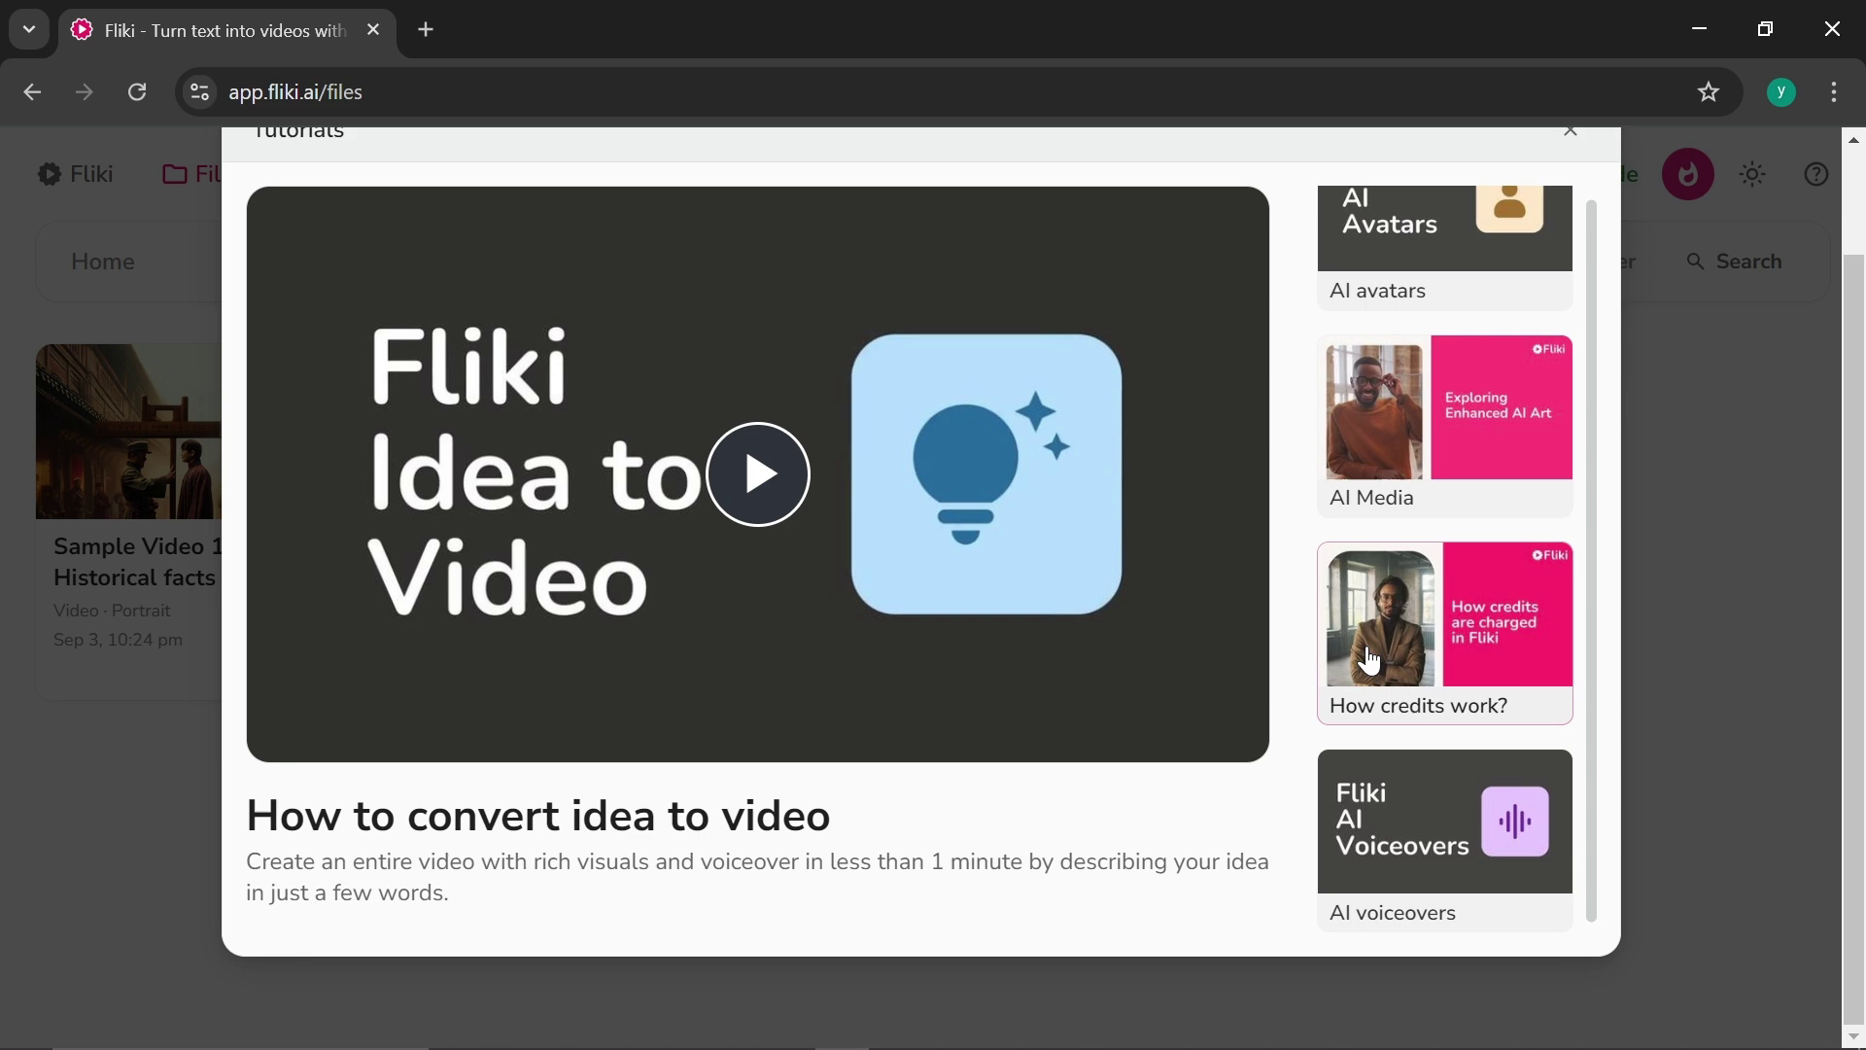
scroll(1428, 831, up, 1)
scroll(1407, 758, up, 7)
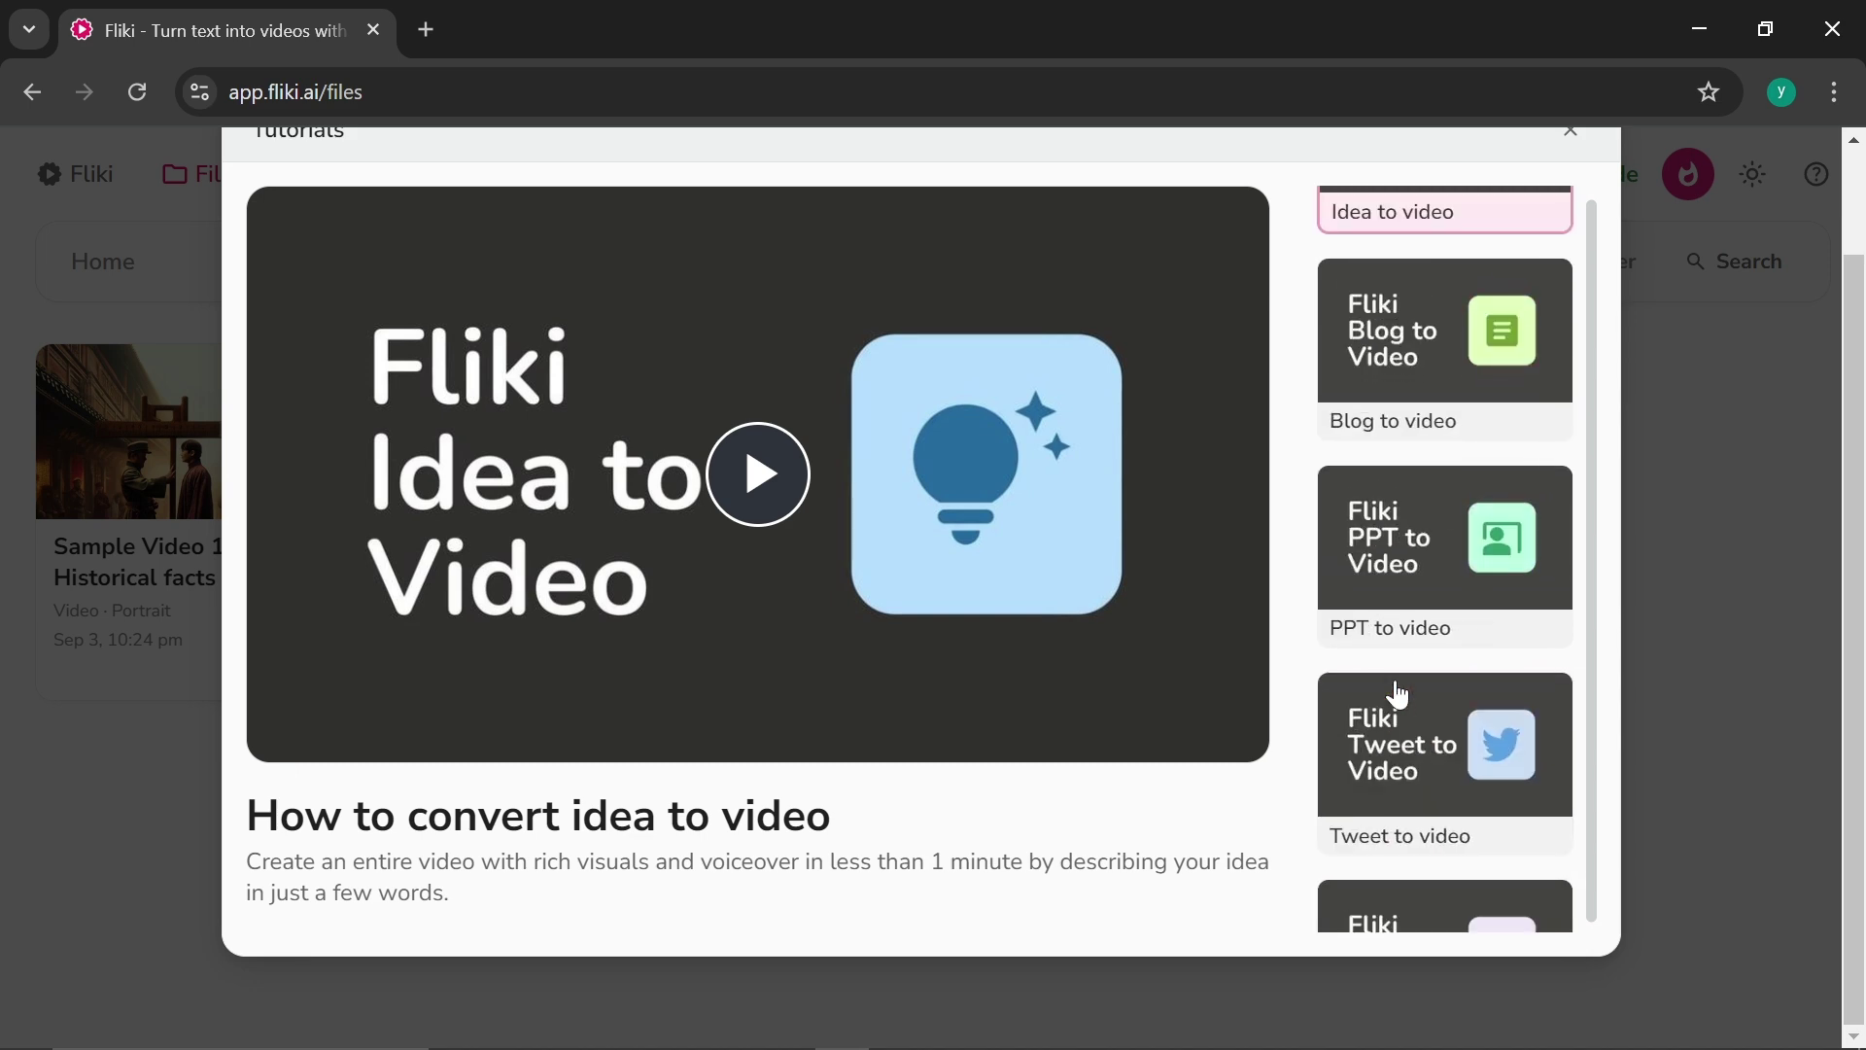
Close the Fliki Tutorials window.
click(1572, 140)
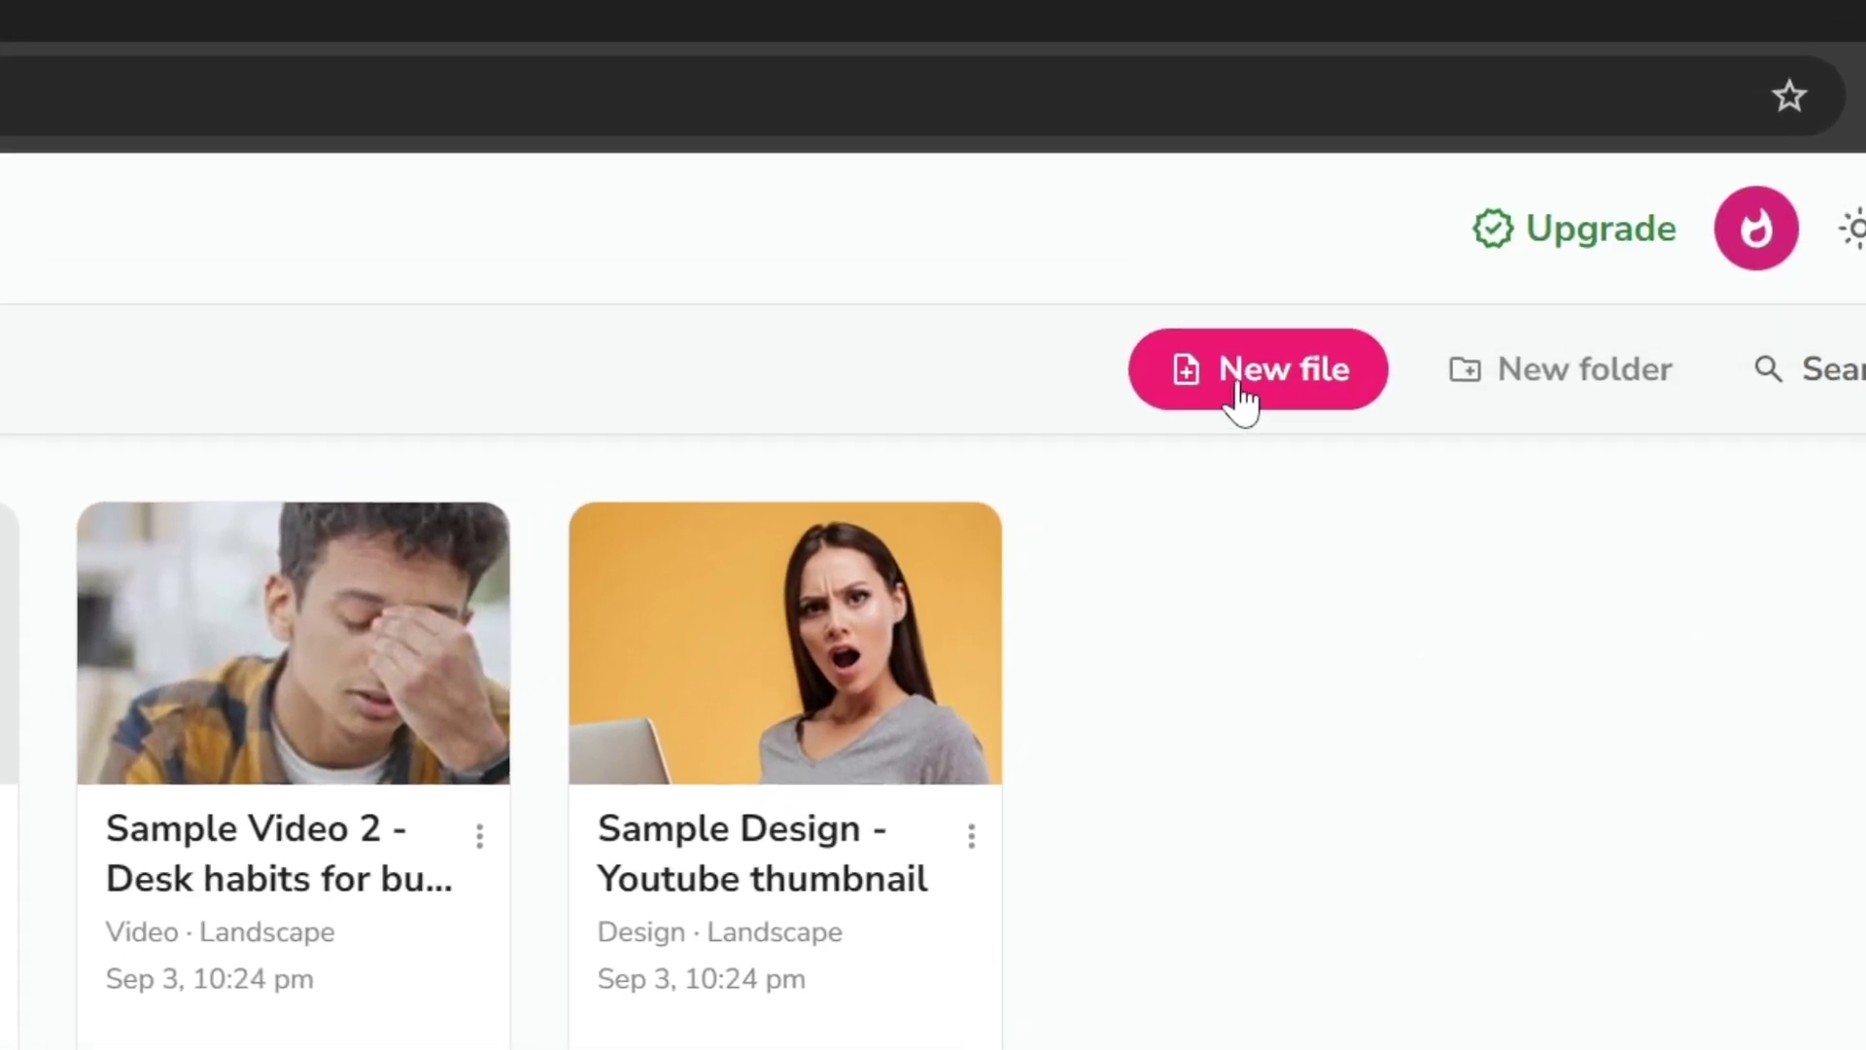
Start a new Audio file from an Empty file and open the Dialect list.
click(1241, 393)
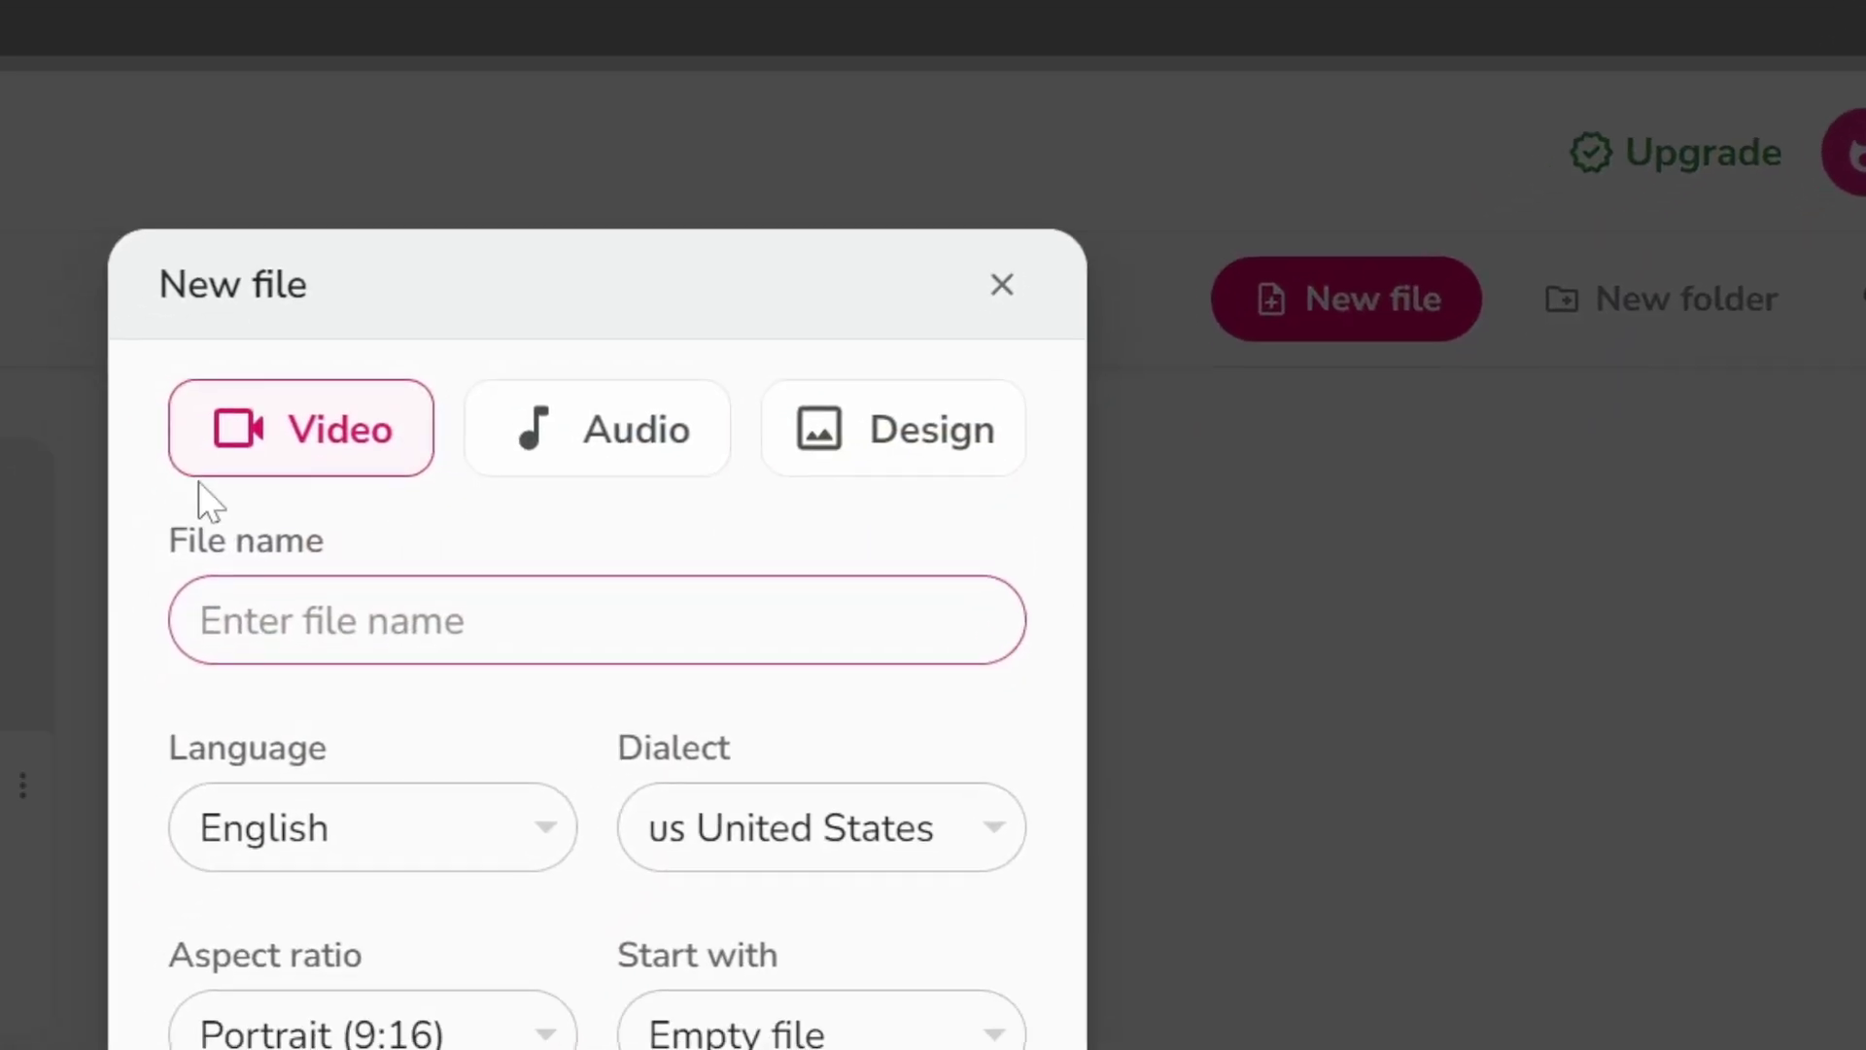
click(627, 429)
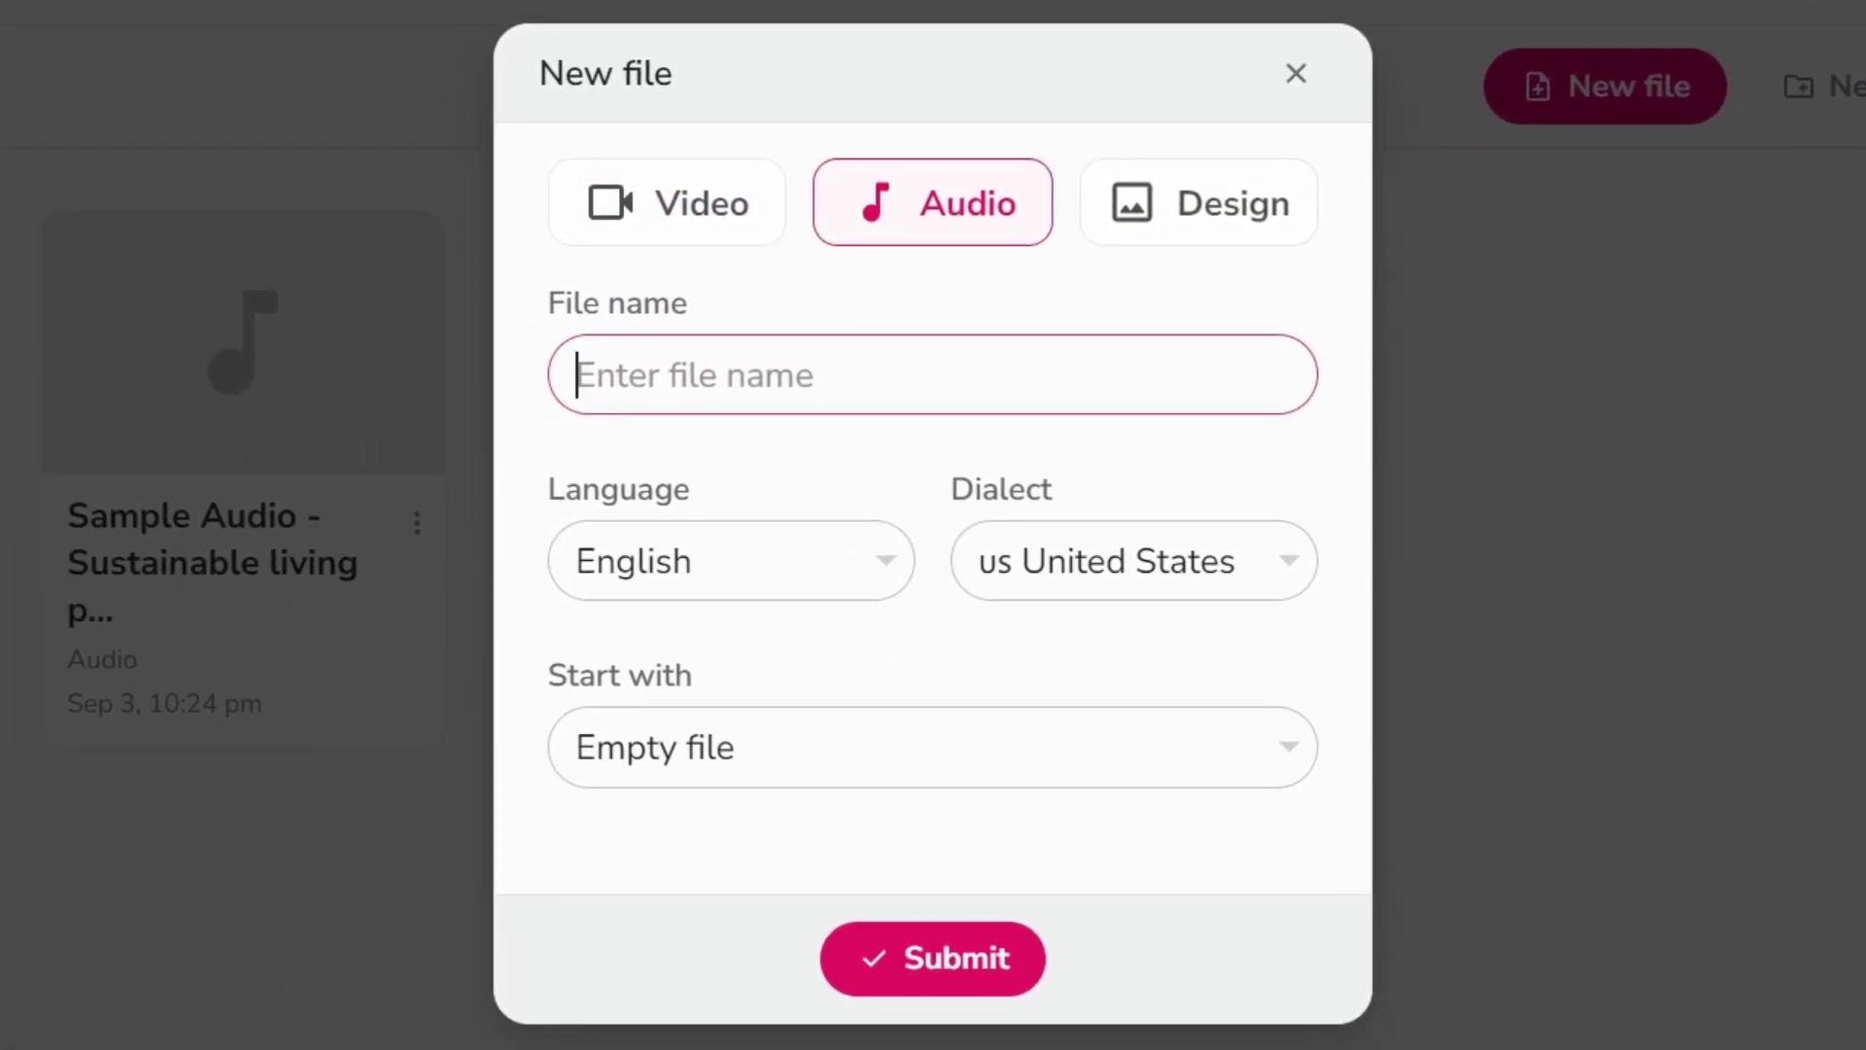
click(656, 751)
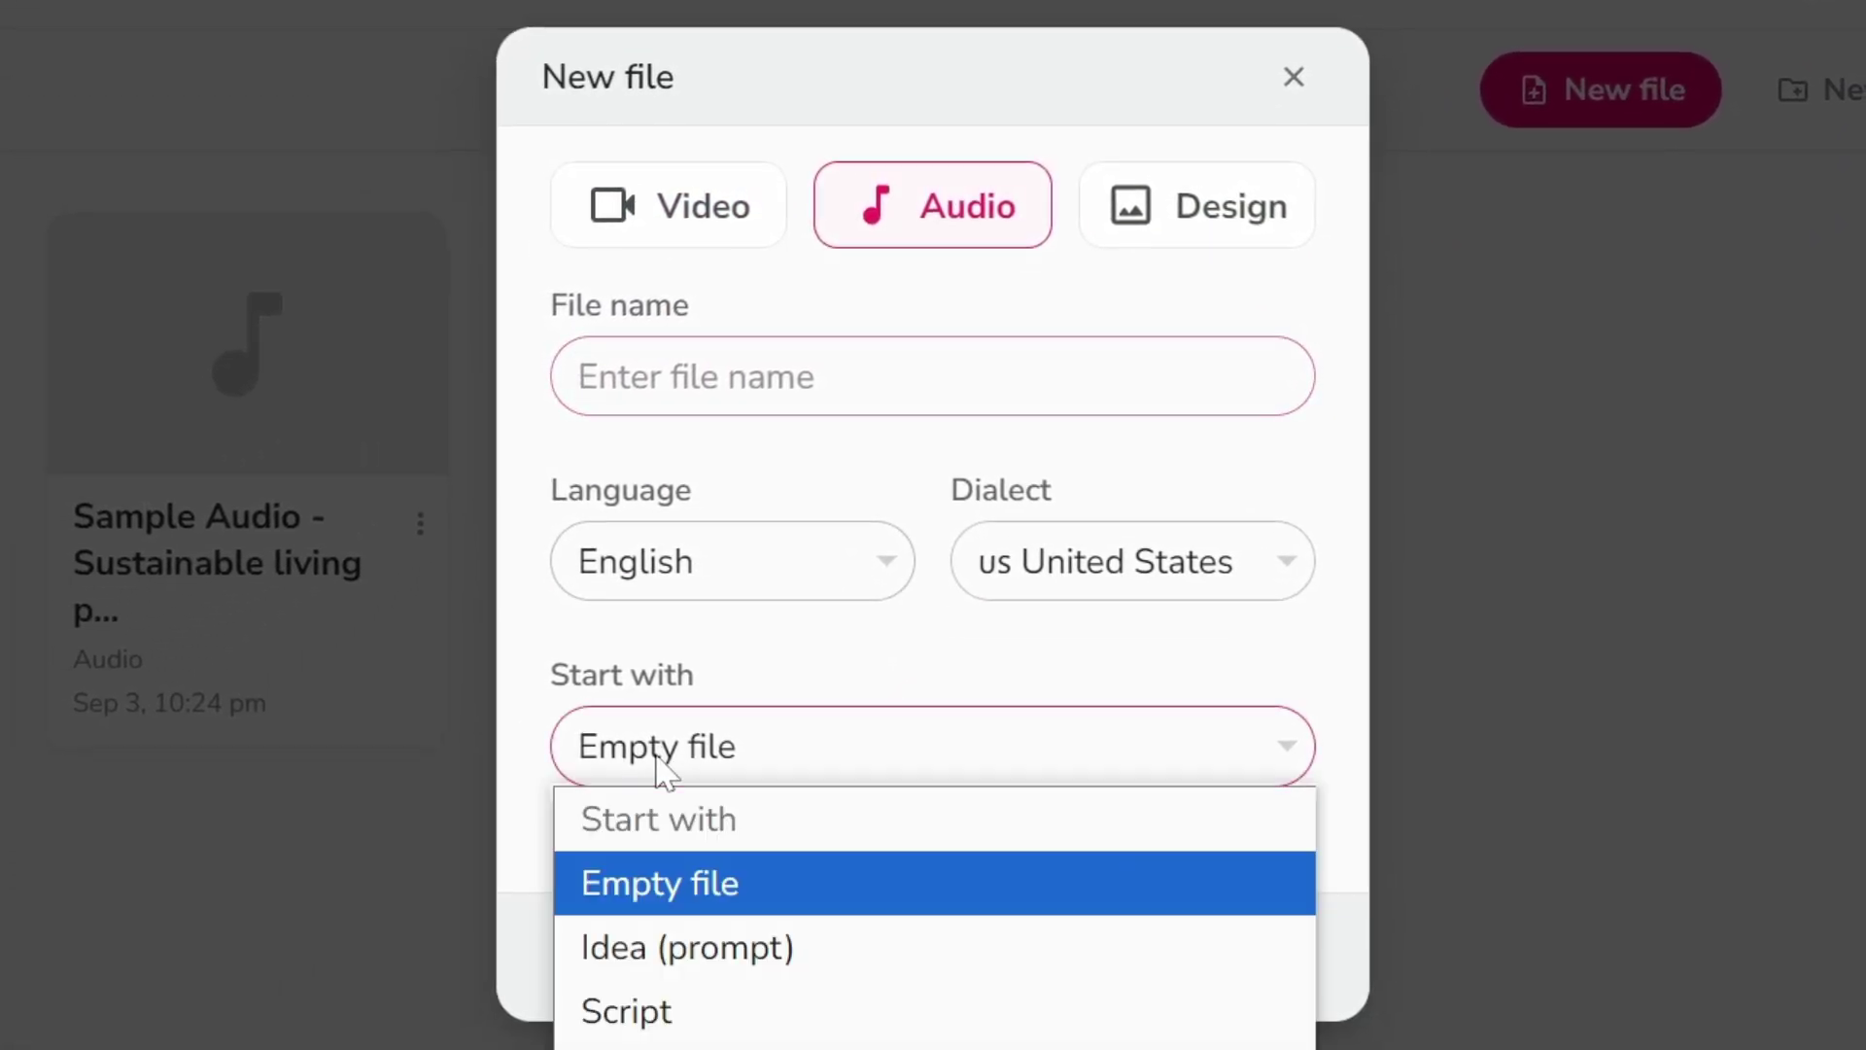
click(673, 887)
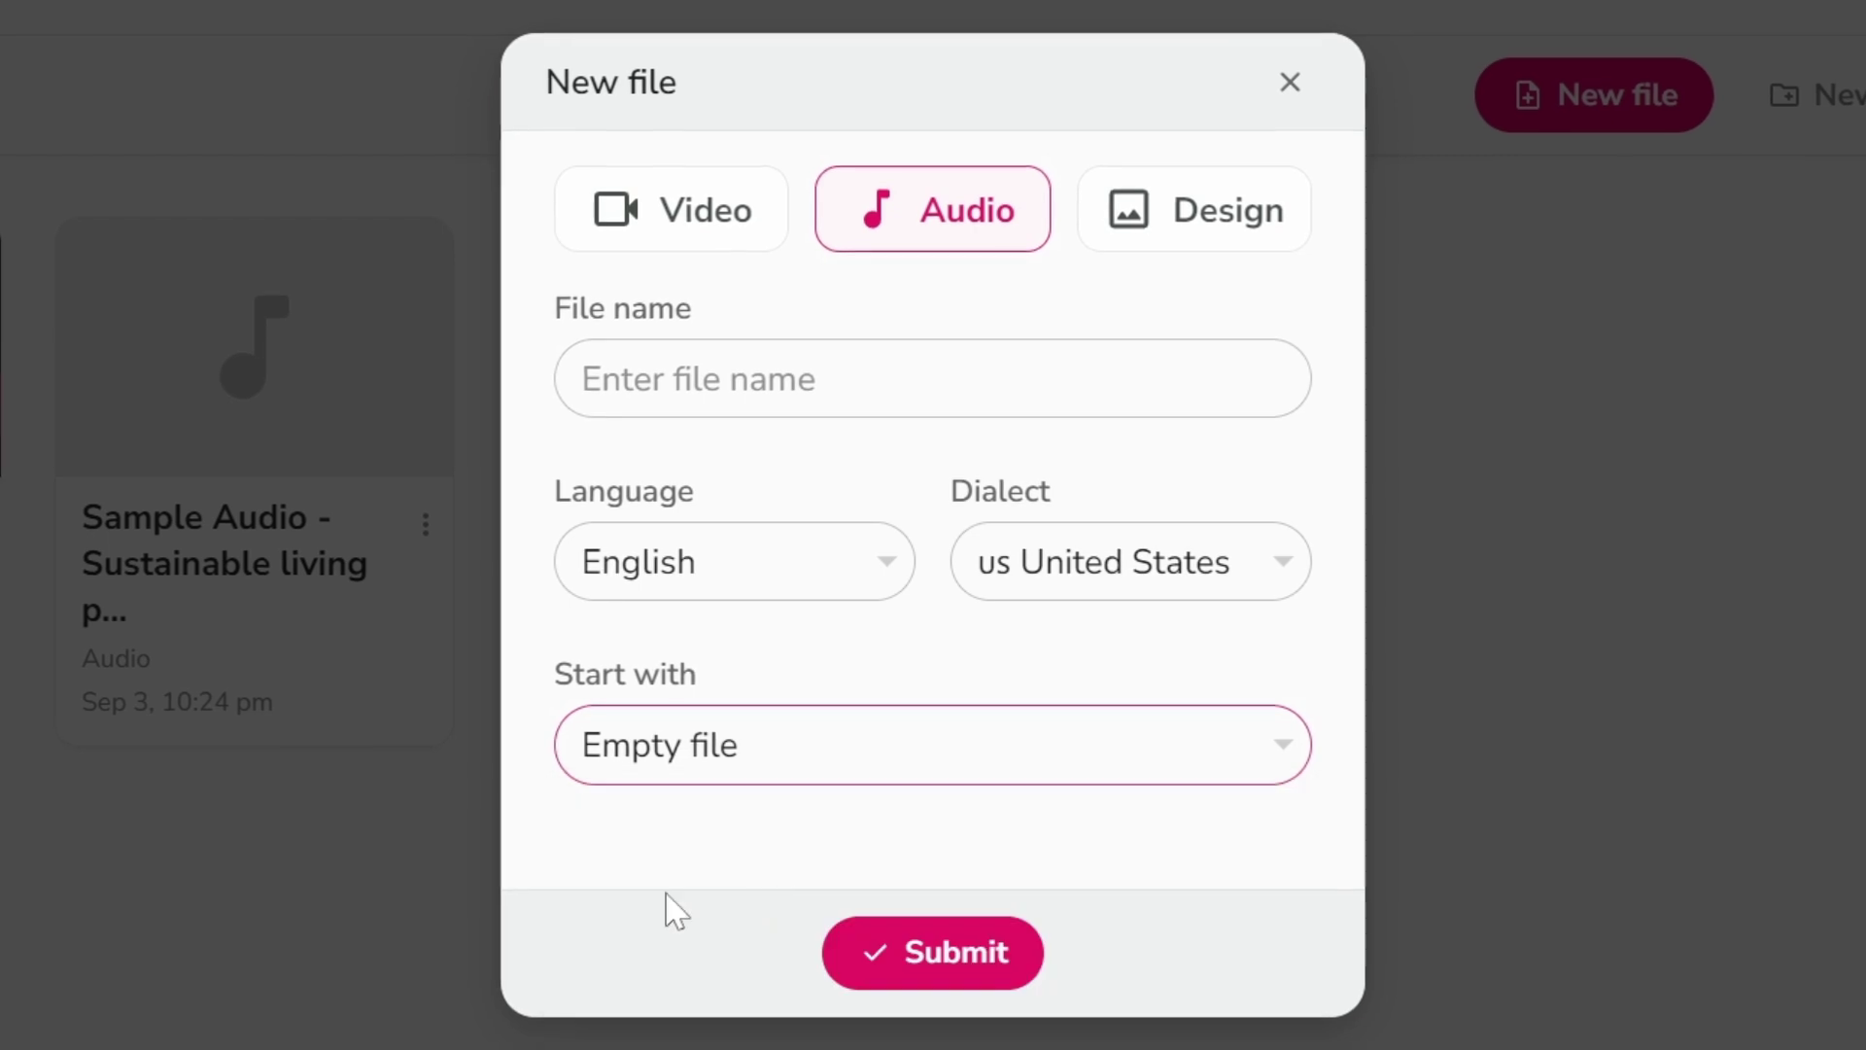
click(1078, 573)
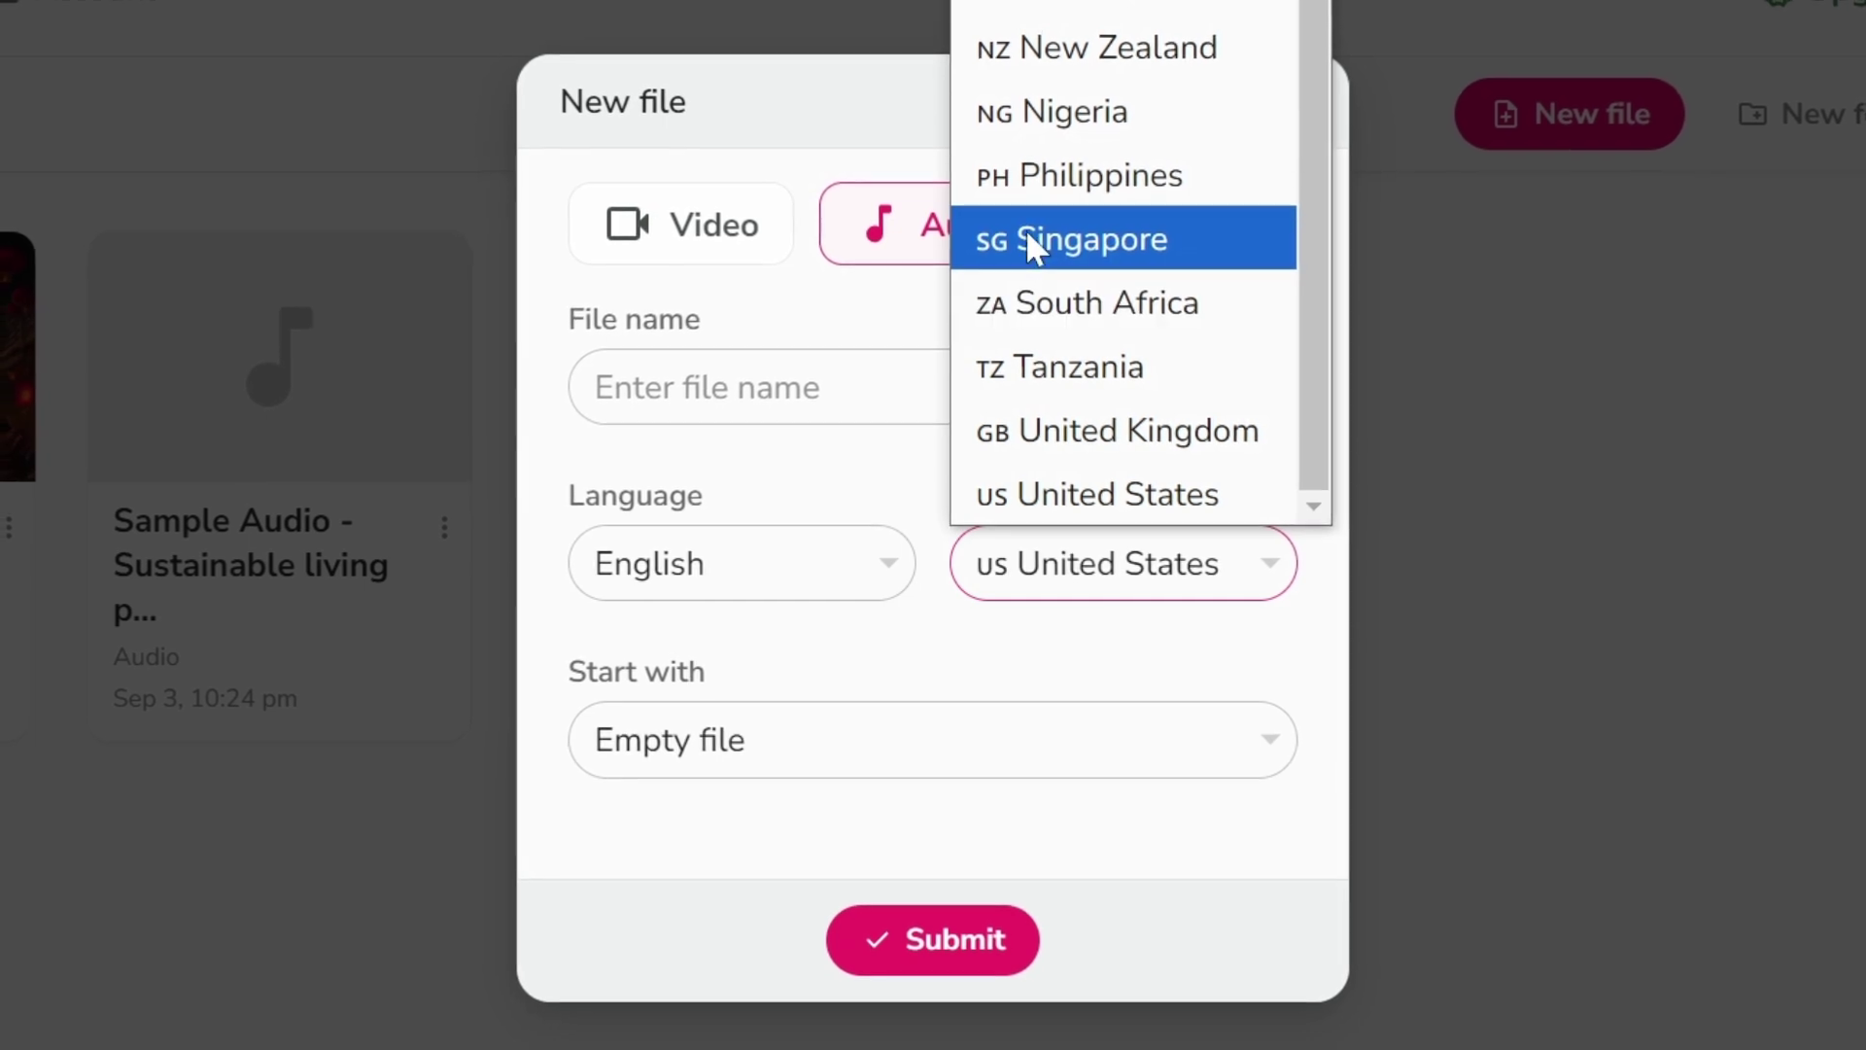
scroll(1027, 241, up, 2)
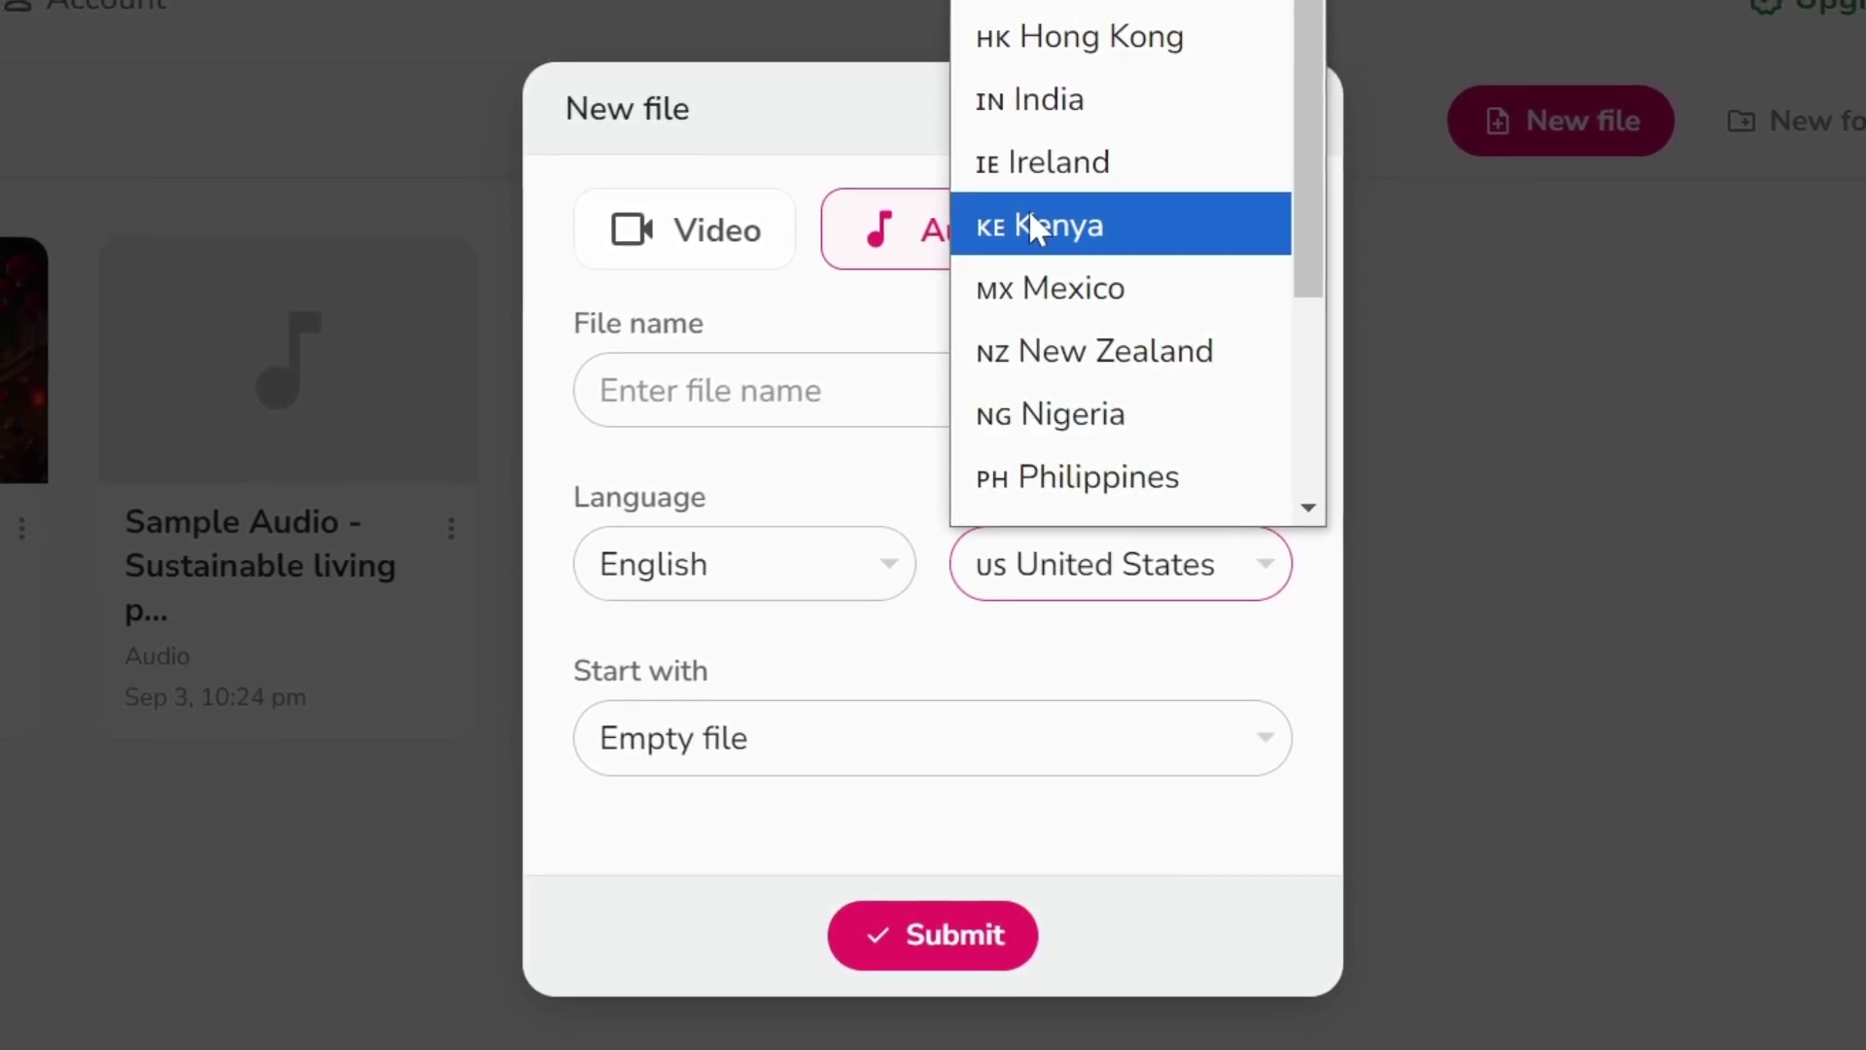